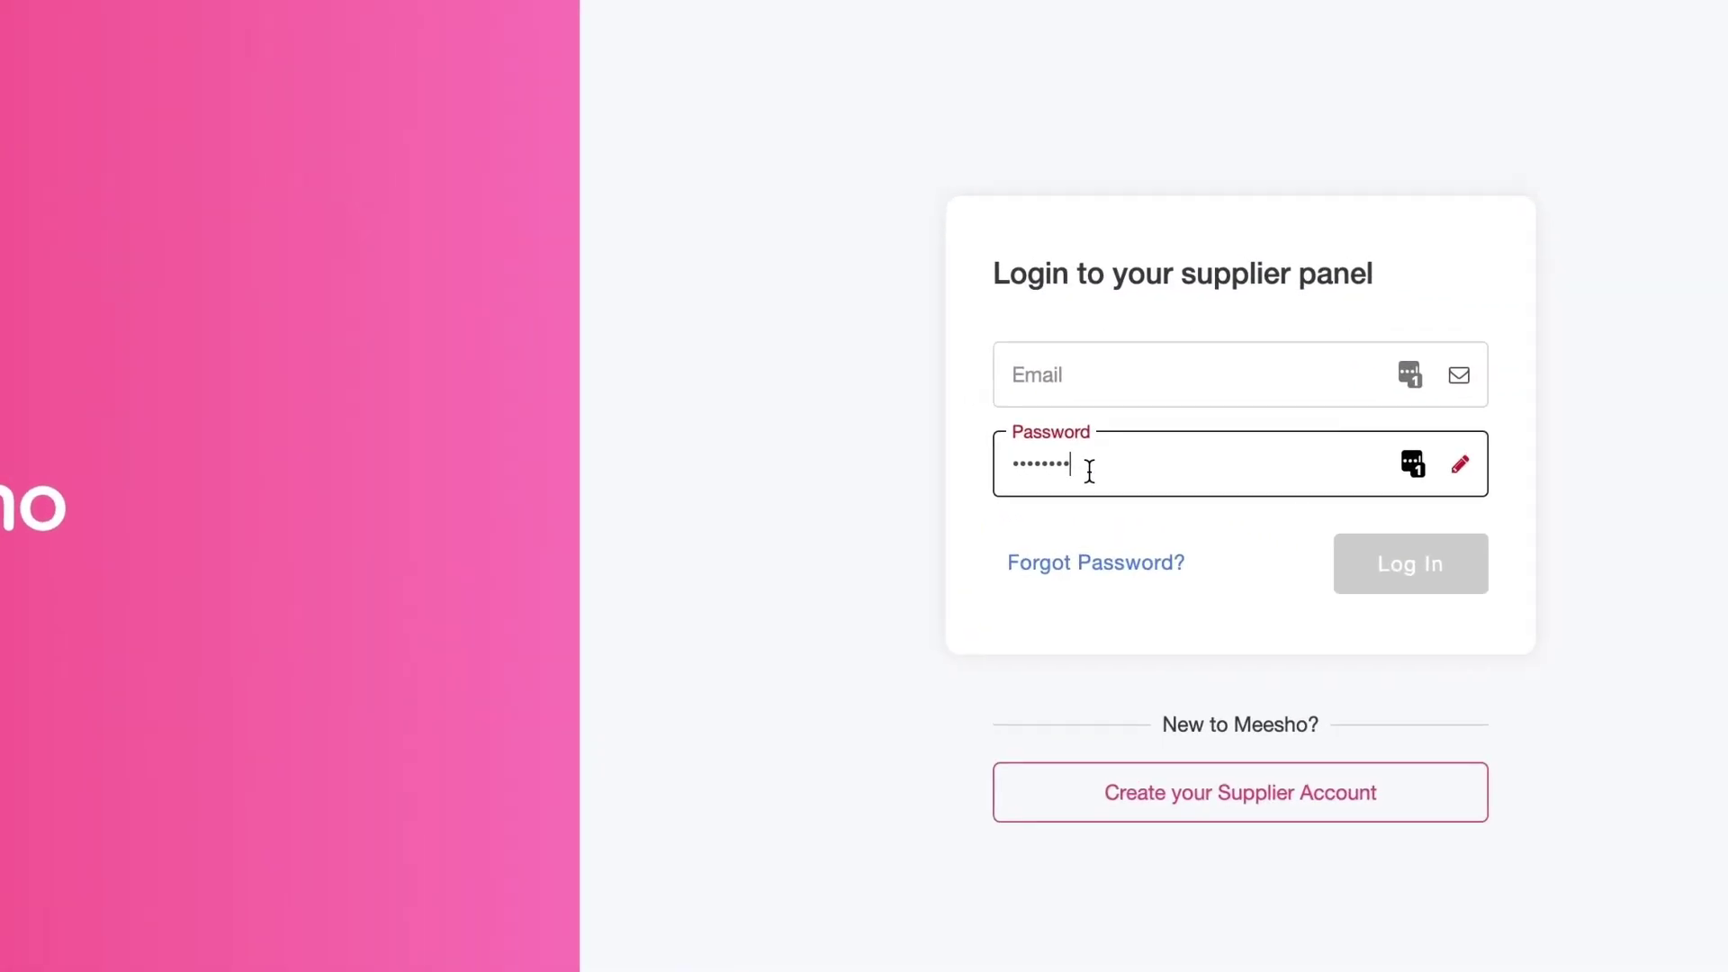
Sign in with the supplier account e-mail and go to Catalog Upload, listing 238 uploads.
{"action": "left_click", "coordinate": [1180, 387]}
{"action": "key", "text": "ctrl+v"}
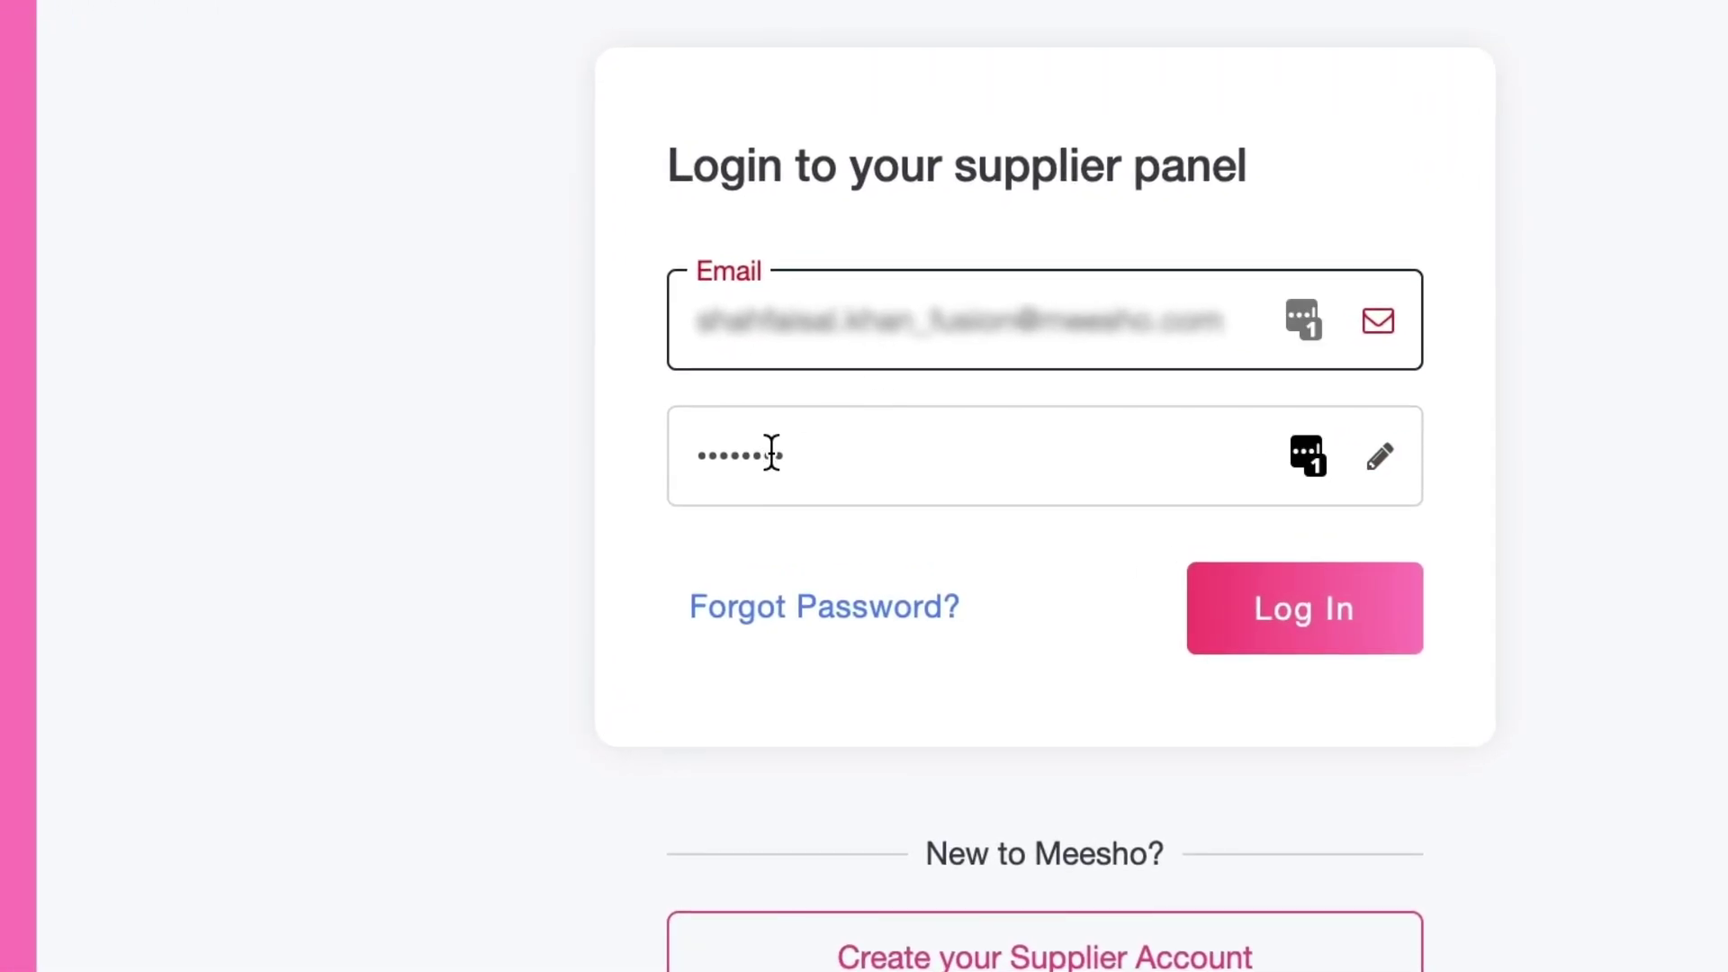
{"action": "left_click", "coordinate": [1218, 621]}
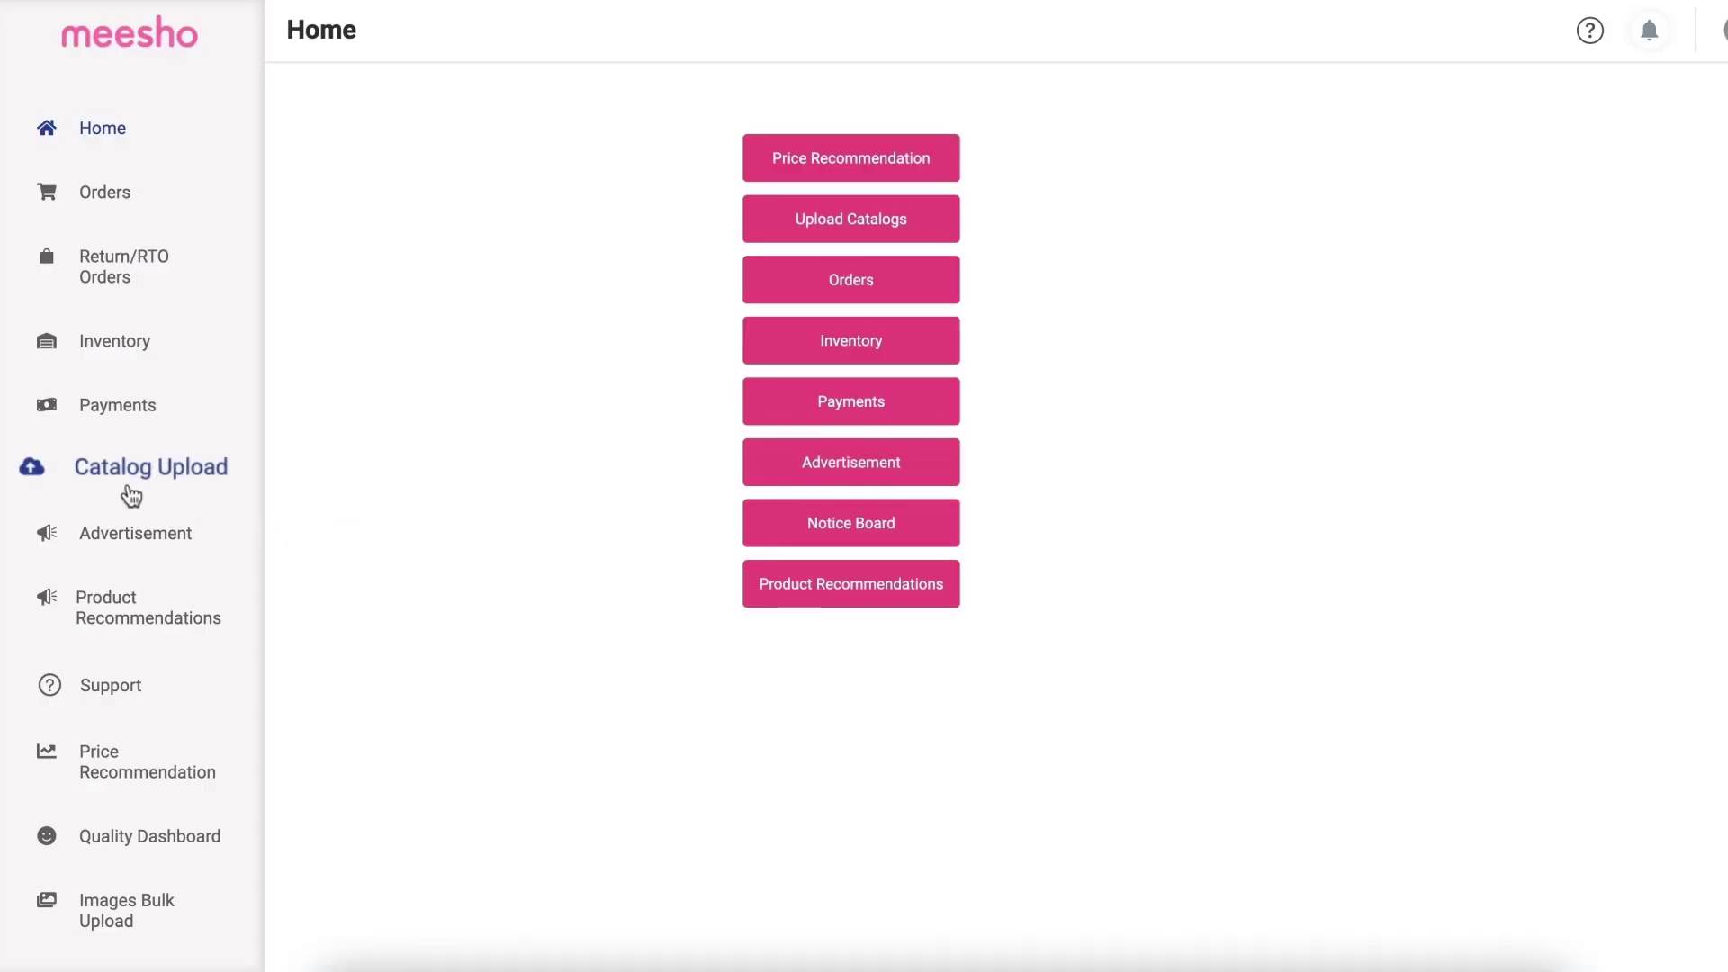
{"action": "left_click", "coordinate": [152, 483]}
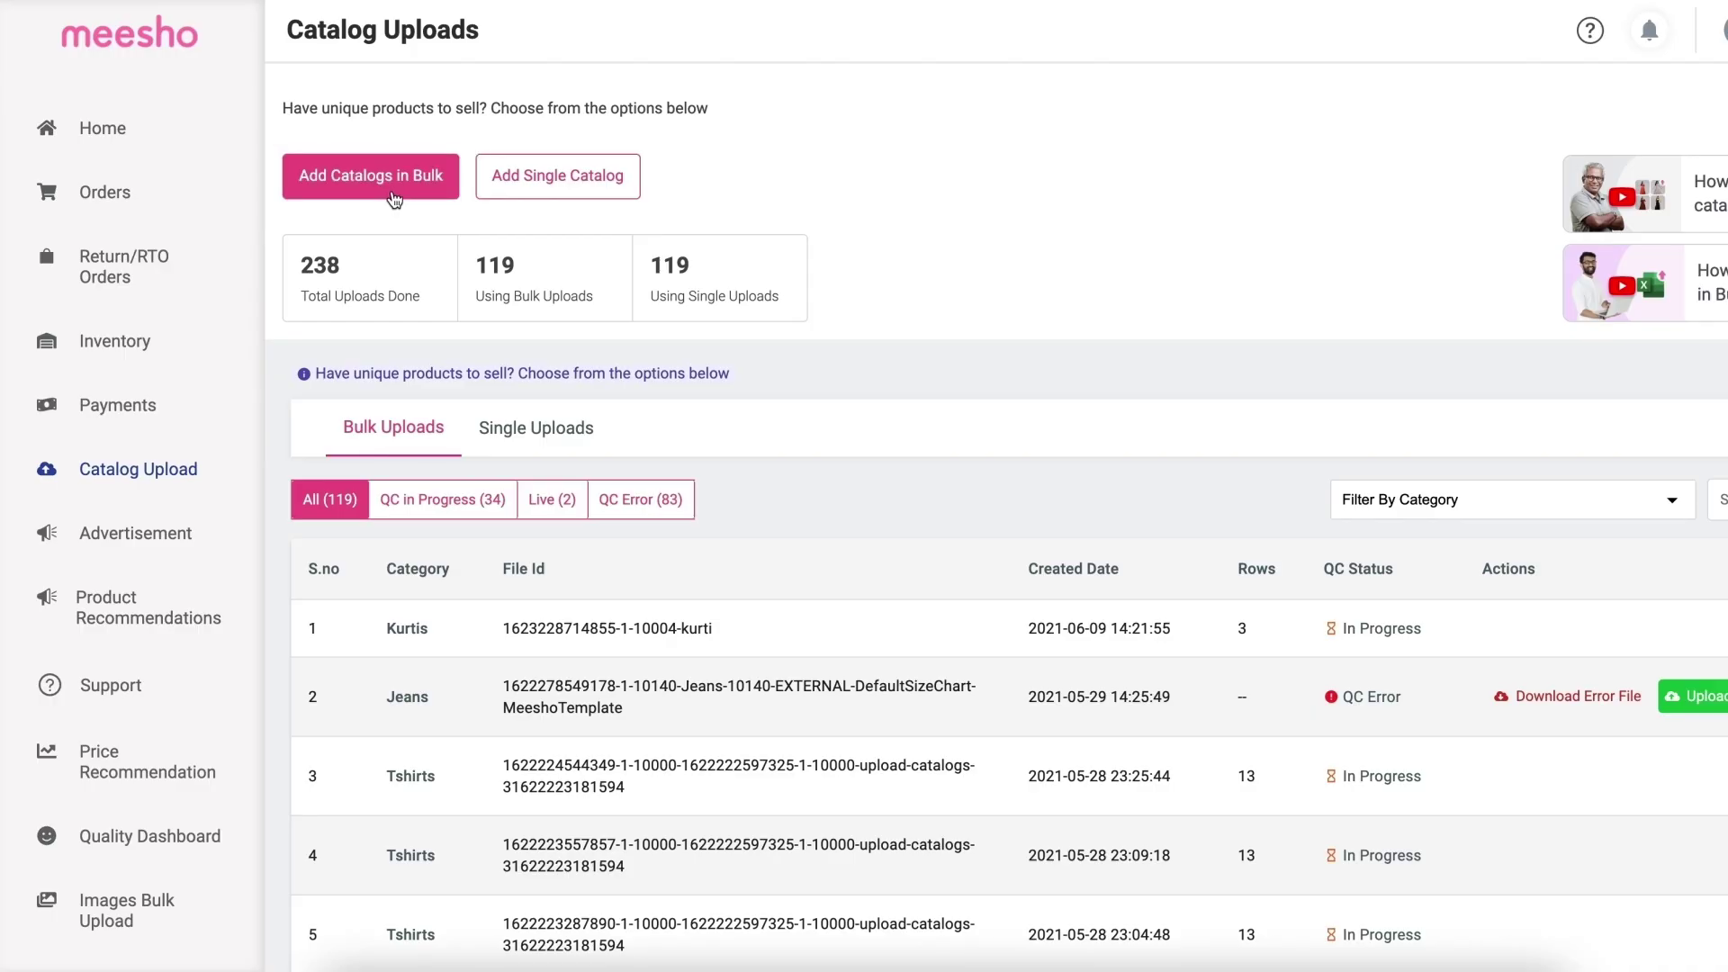
Download the bulk template for Women Fashion / Western Wear / Tops, Tshirts & Shirts / Tshirts.
{"action": "left_click", "coordinate": [394, 197]}
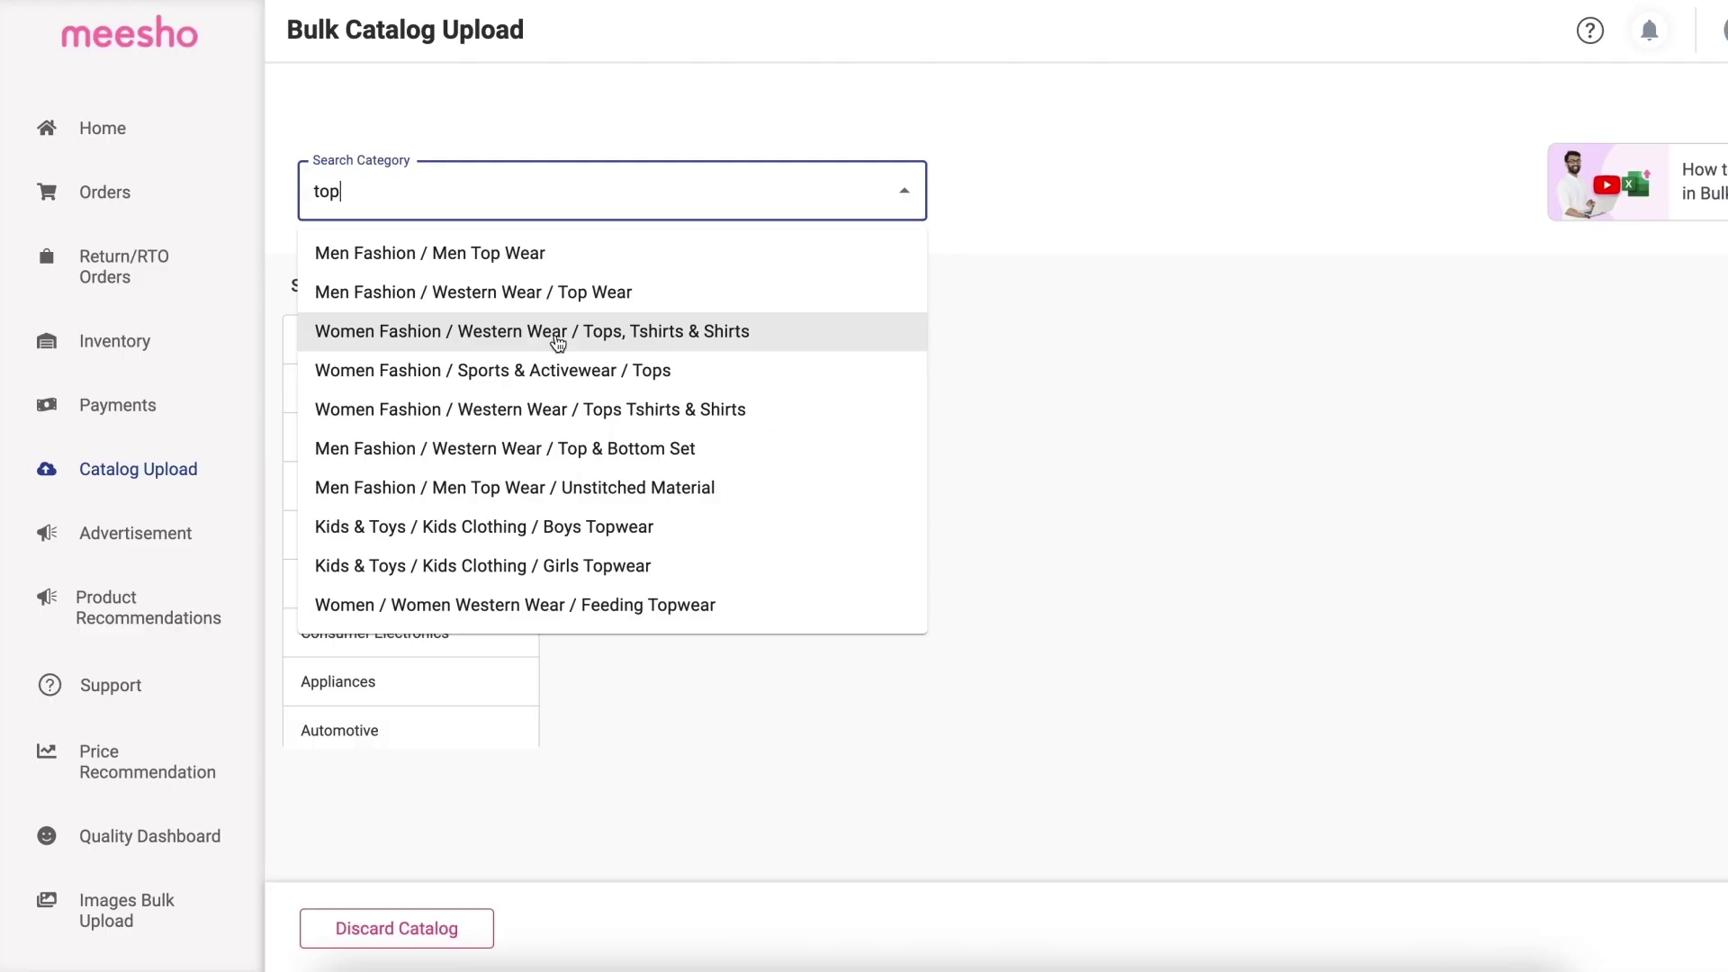
{"action": "left_click", "coordinate": [554, 331]}
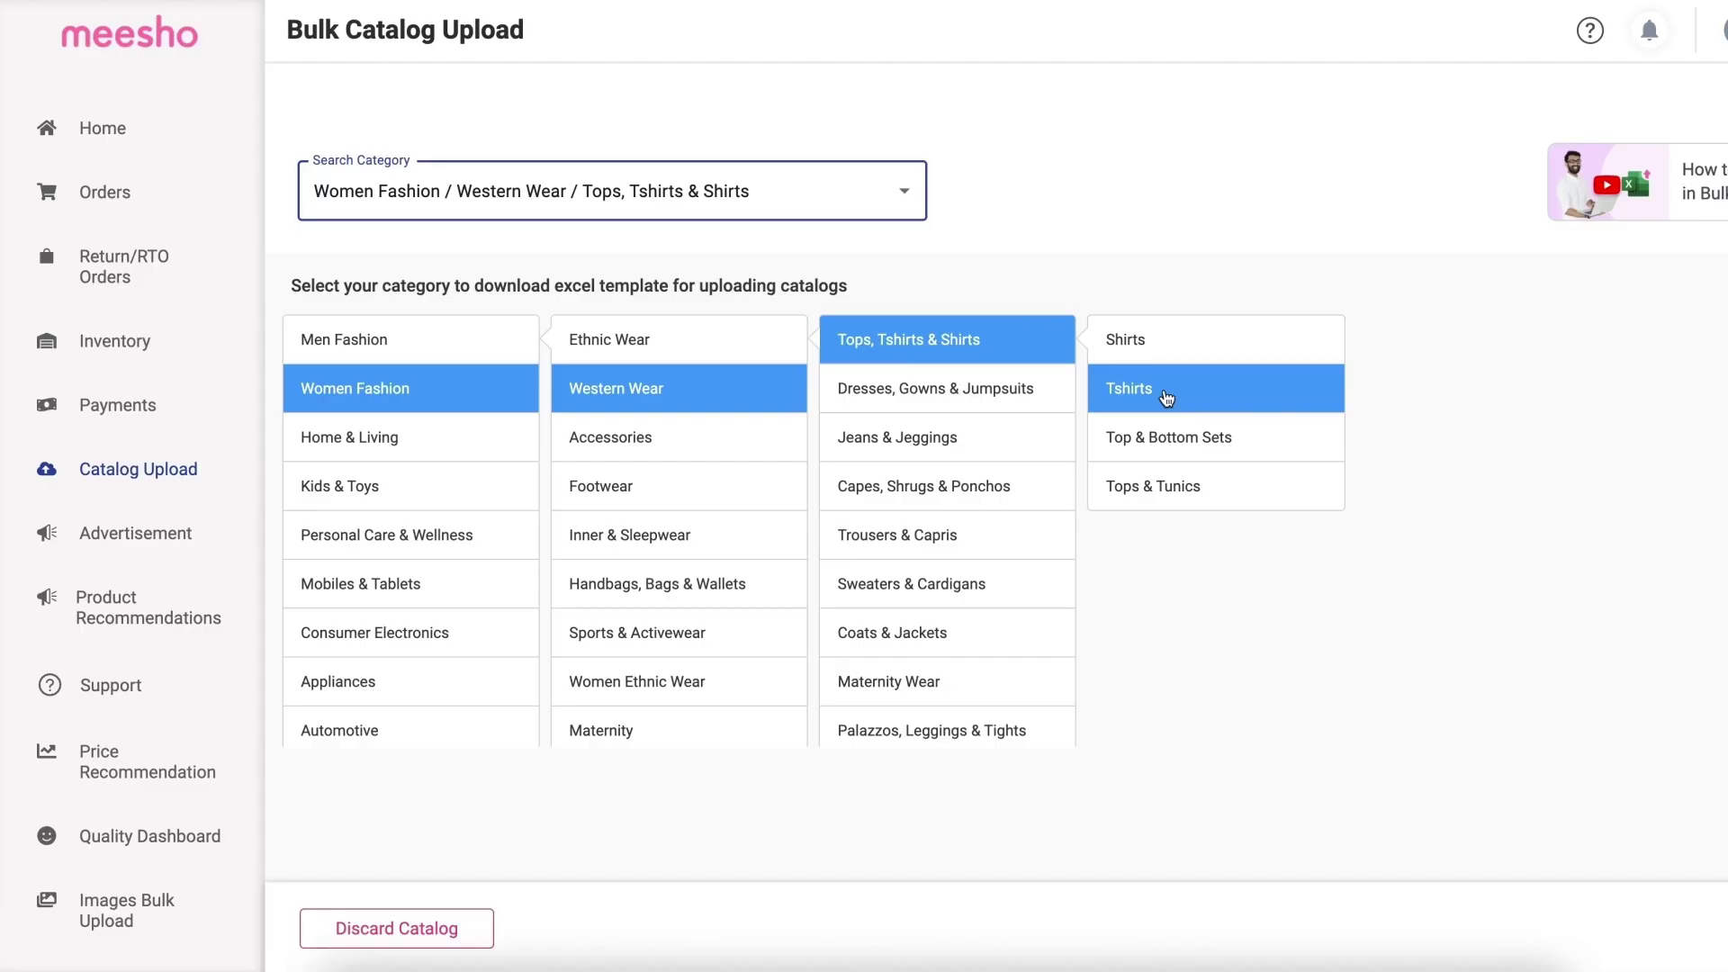
{"action": "left_click", "coordinate": [1166, 398]}
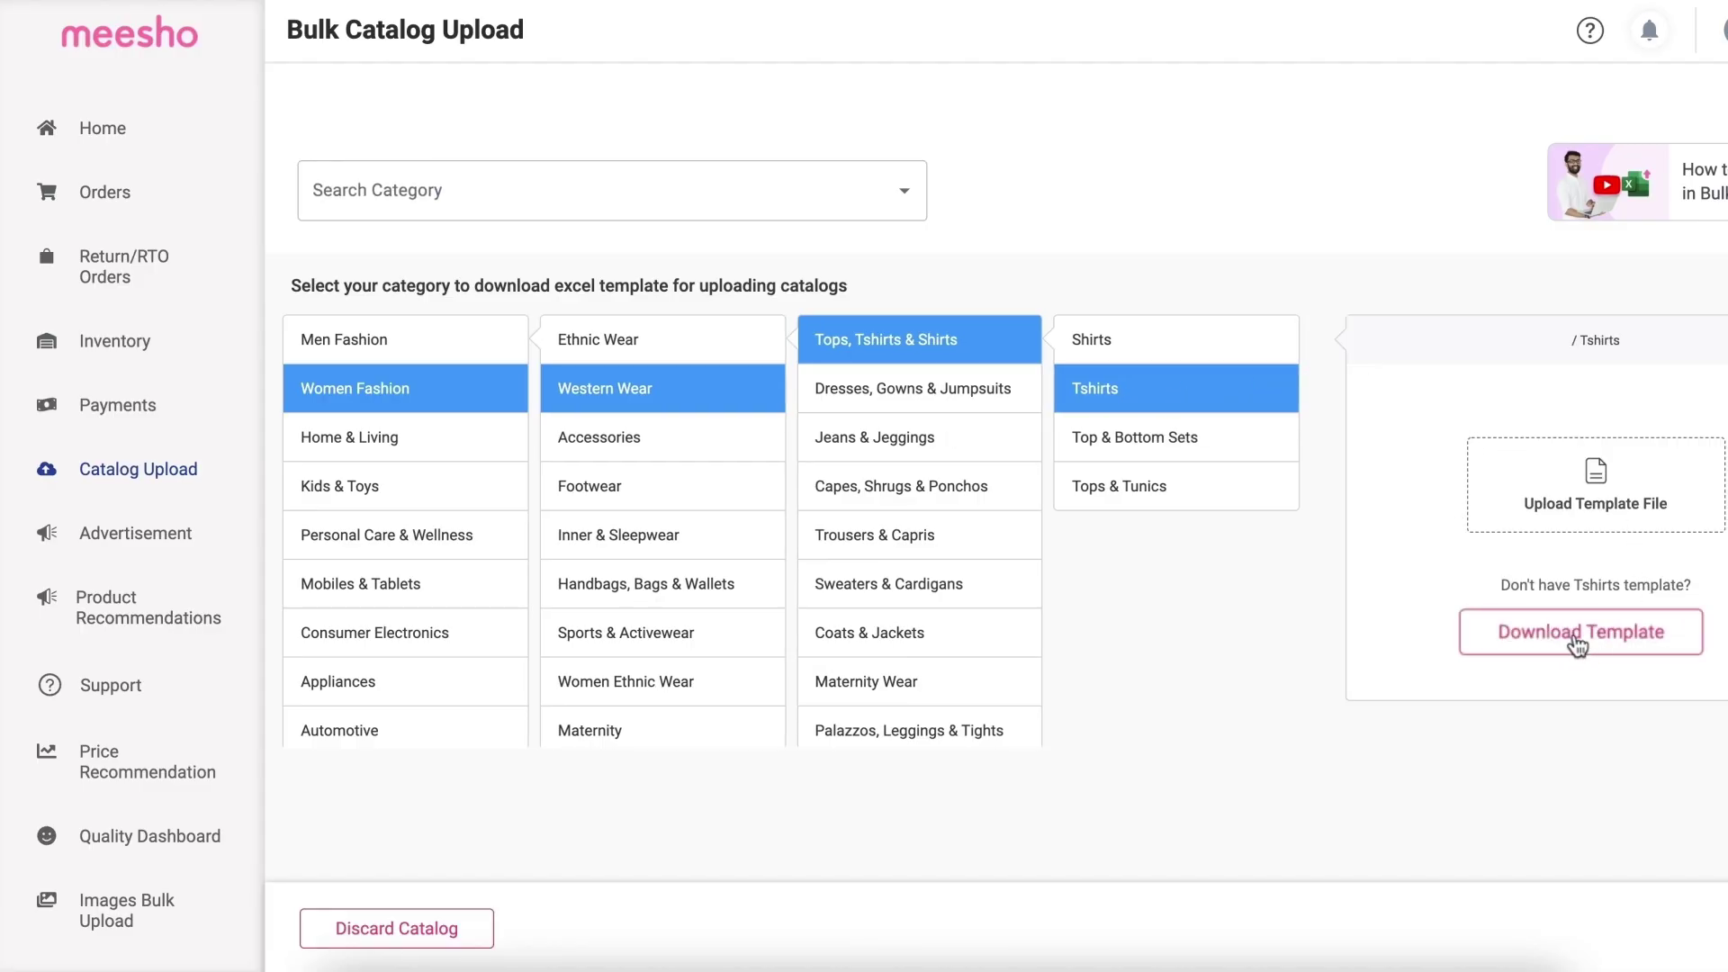
{"action": "left_click", "coordinate": [1581, 650]}
{"action": "mouse_move", "coordinate": [1431, 185]}
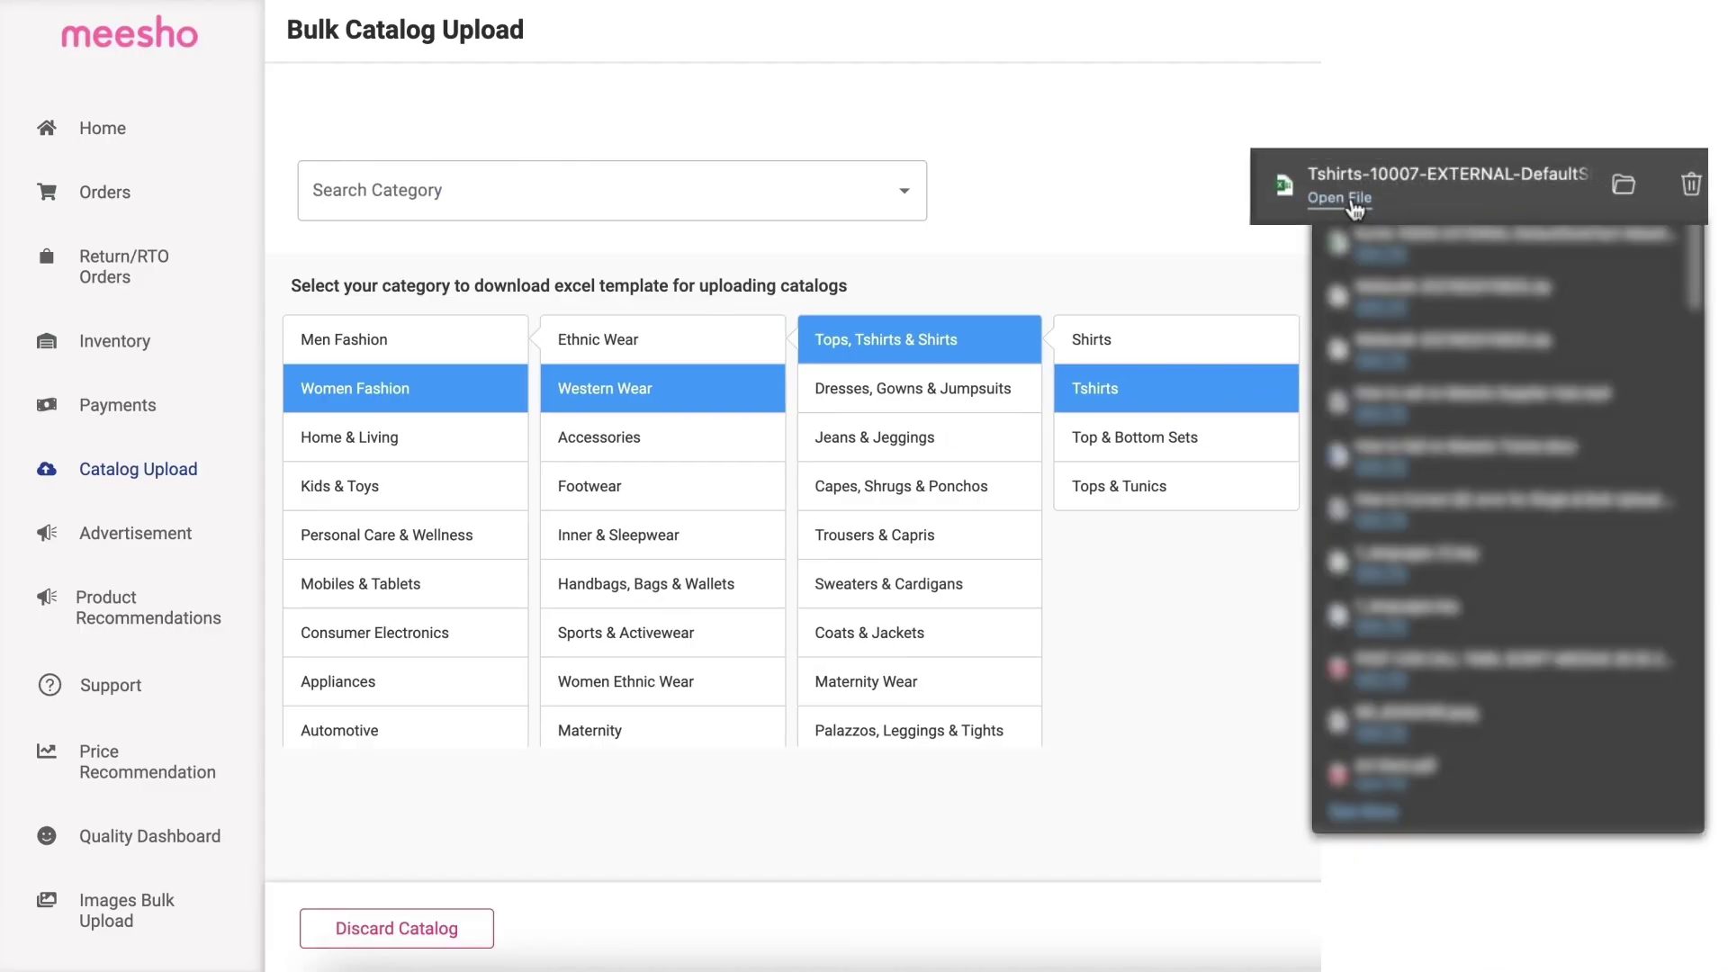
Open the downloaded template file and move to its 'Sarees-Fill this' sheet.
{"action": "left_click", "coordinate": [1352, 200]}
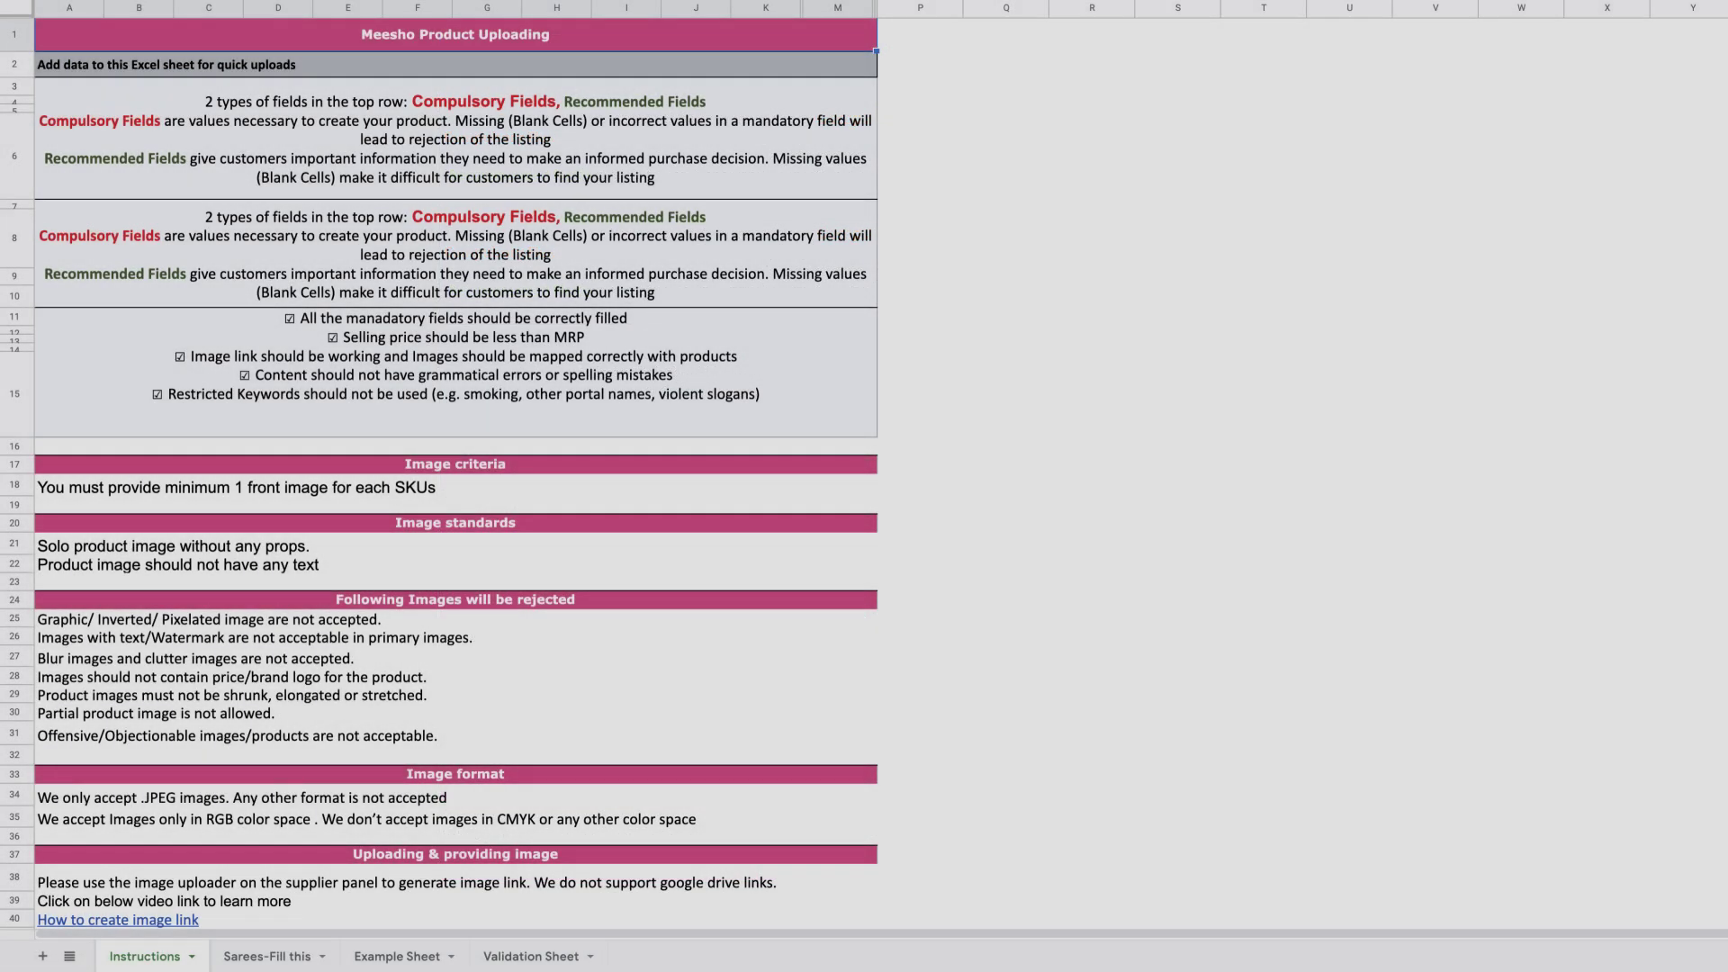
{"action": "key", "text": "ctrl+shift+Page_Down"}
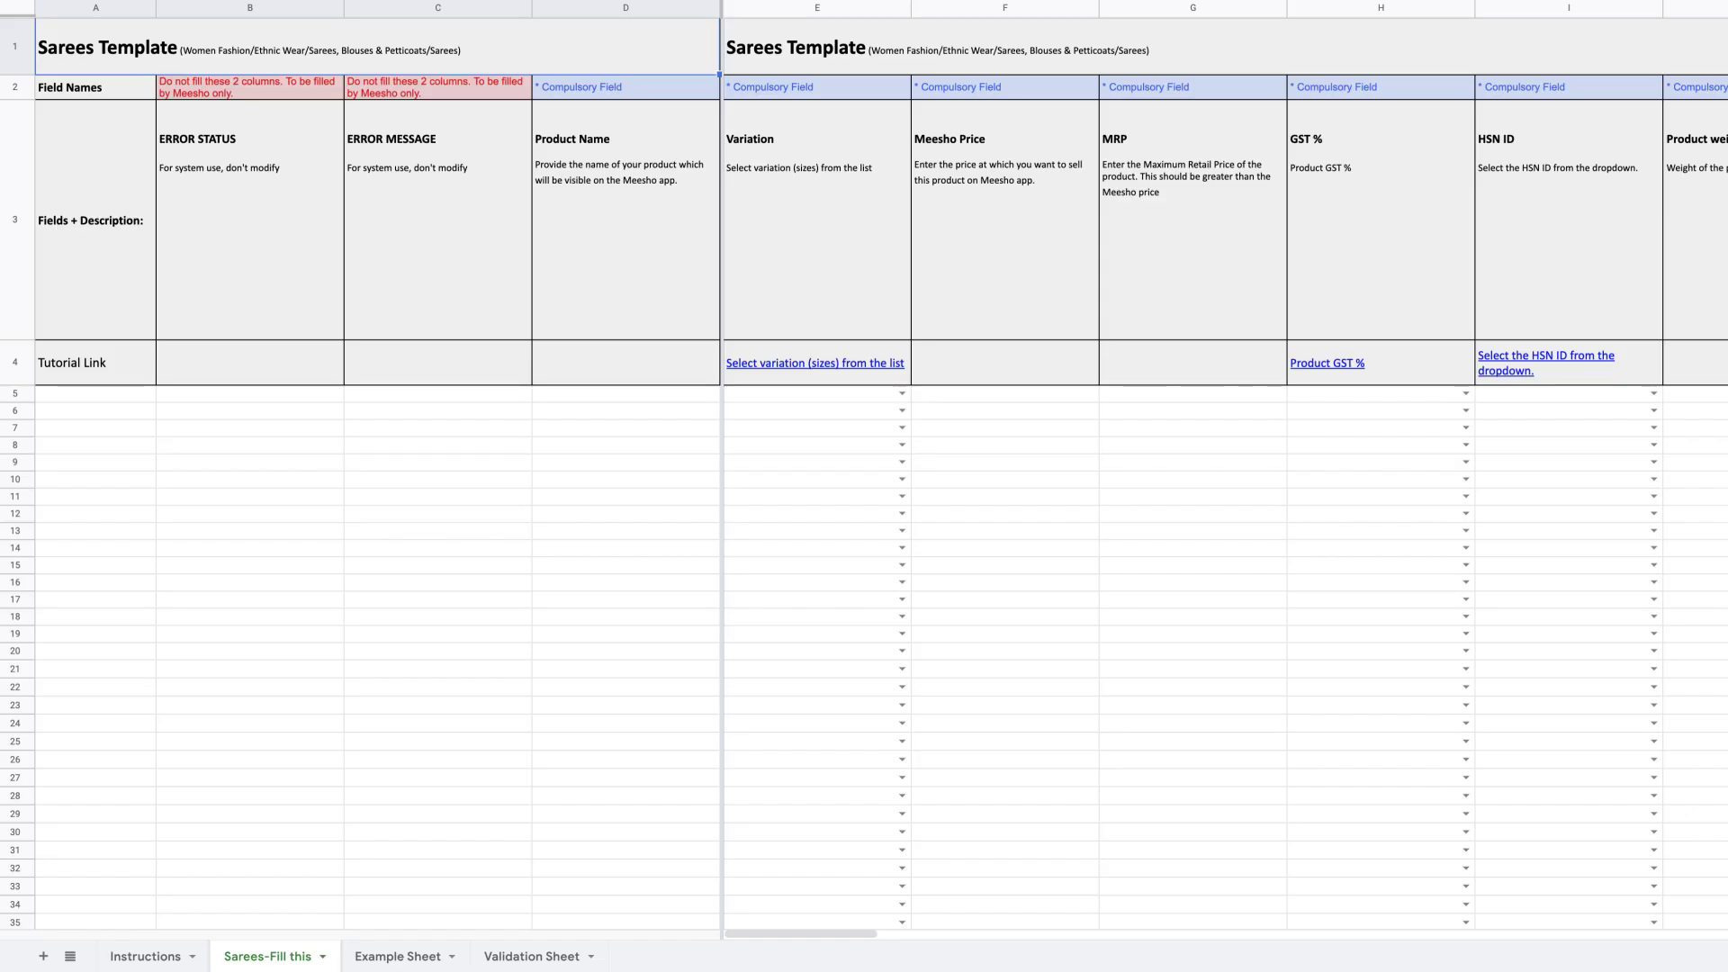
{"action": "left_click", "coordinate": [398, 956]}
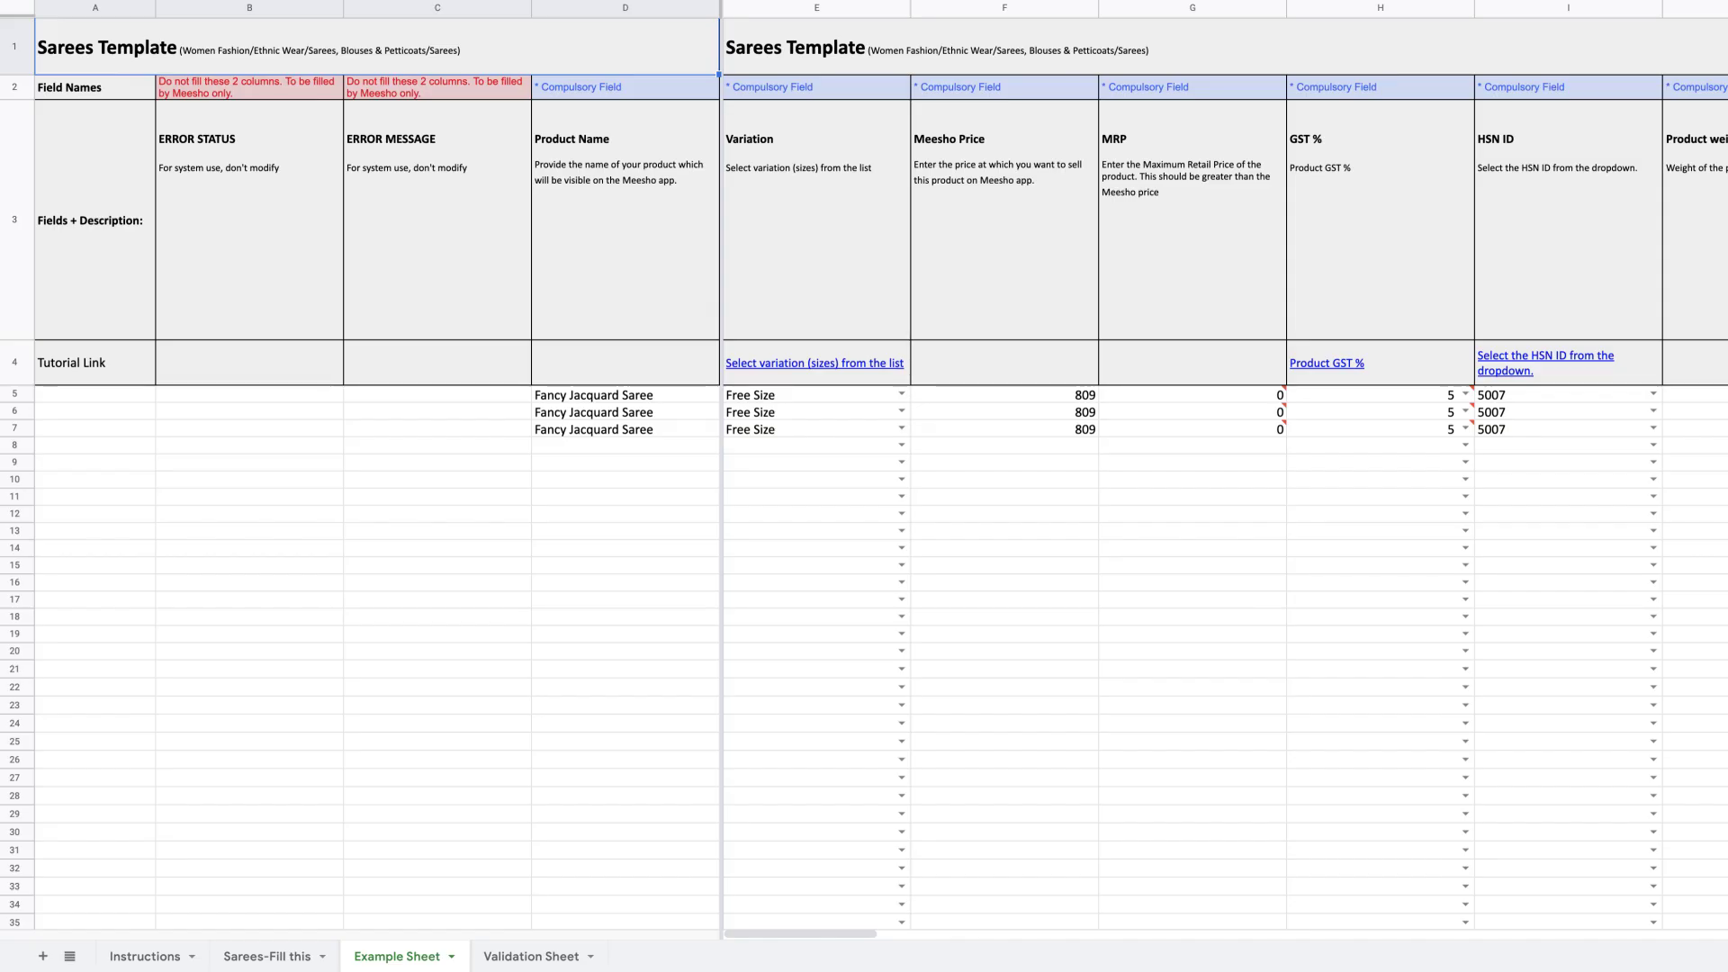
{"action": "left_click", "coordinate": [267, 956]}
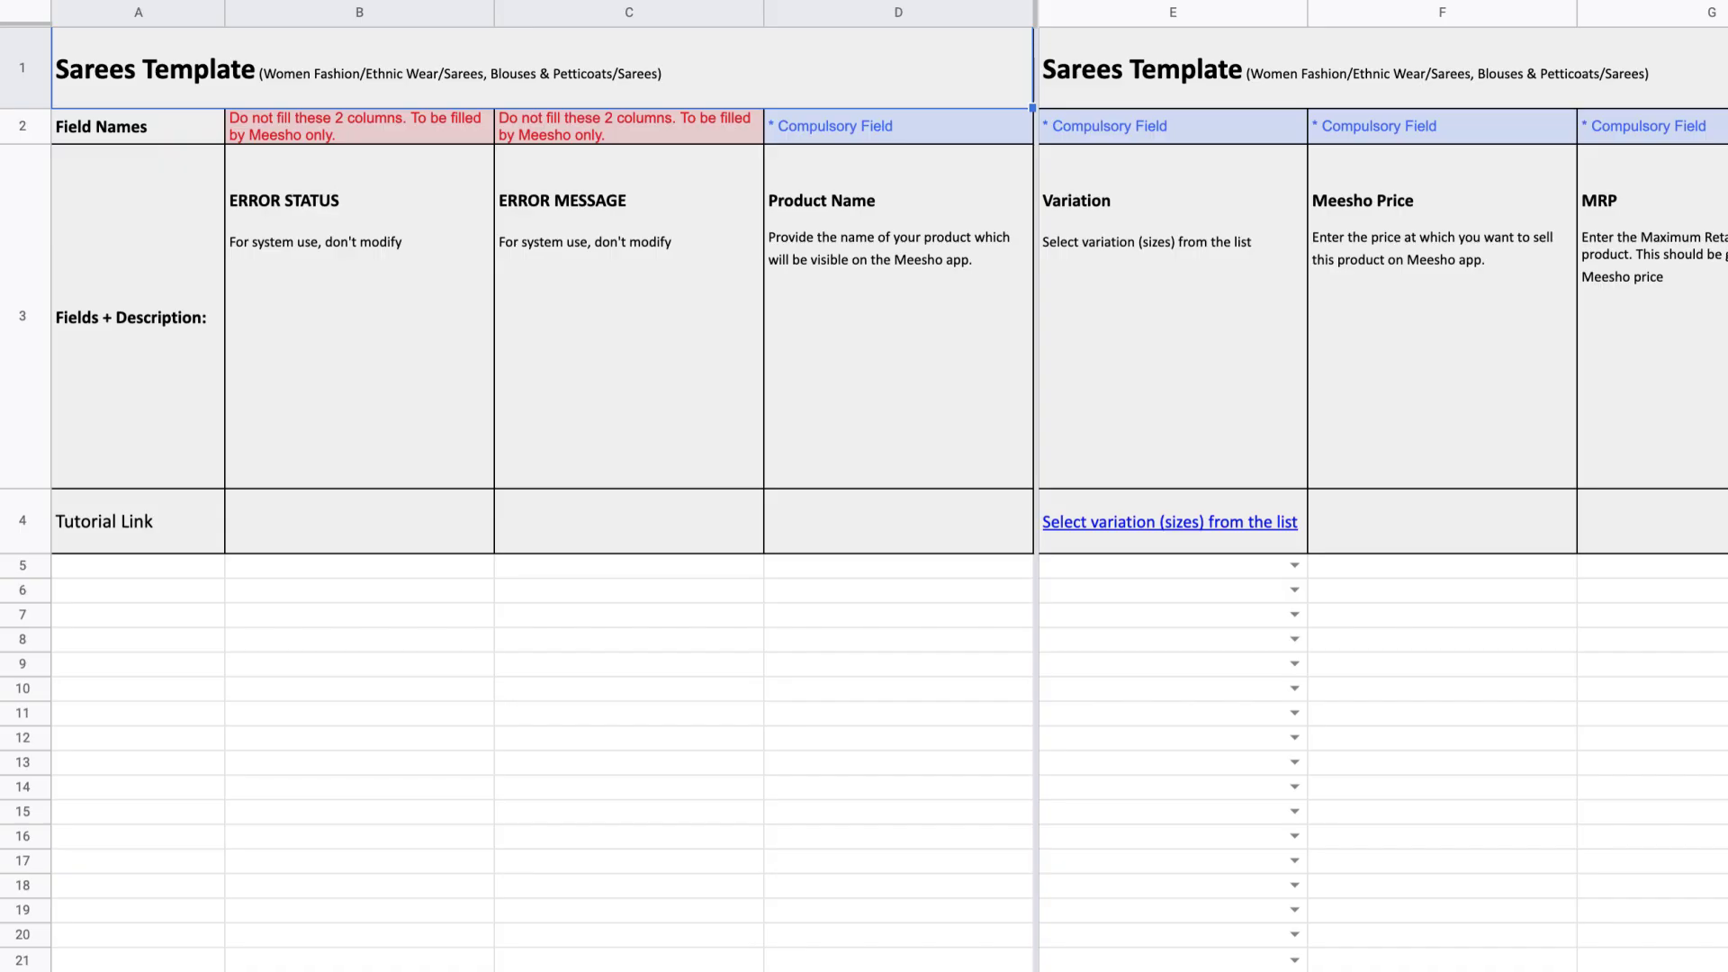
Fill the first product row with name Green Women's Top and variation Free Size in E5.
{"action": "left_click", "coordinate": [1170, 565]}
{"action": "type", "text": "Free Size"}
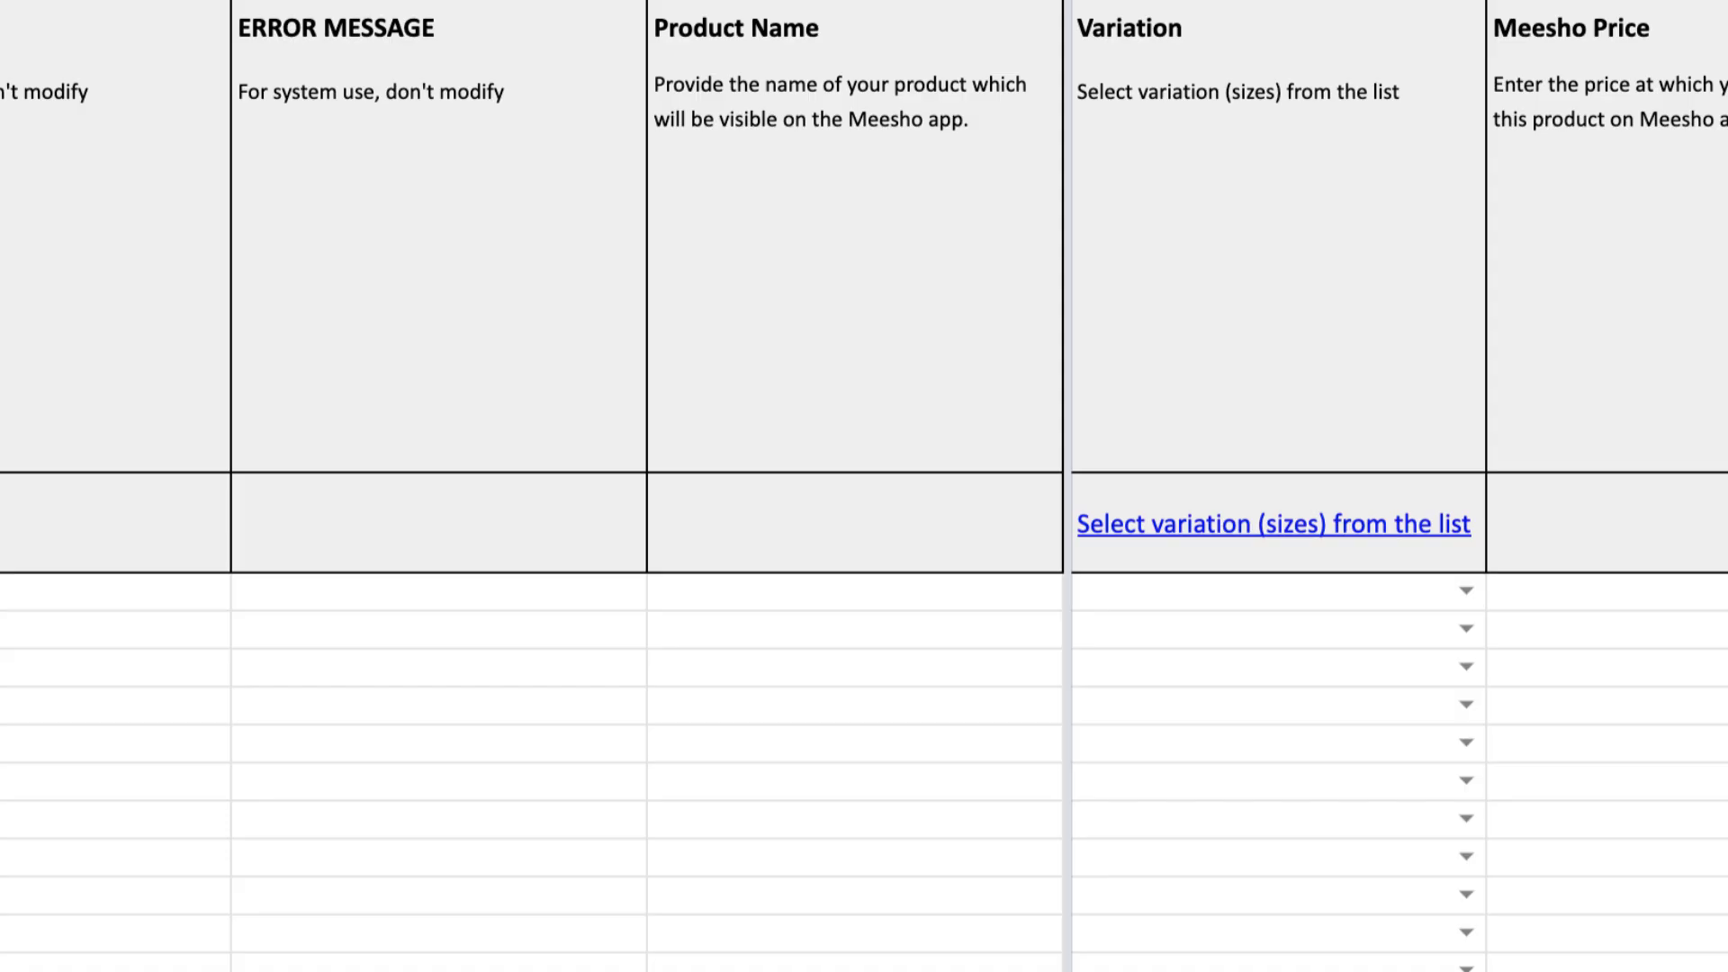
{"action": "type", "text": "Trendy Full-Sleeve Cotton jacket for women"}
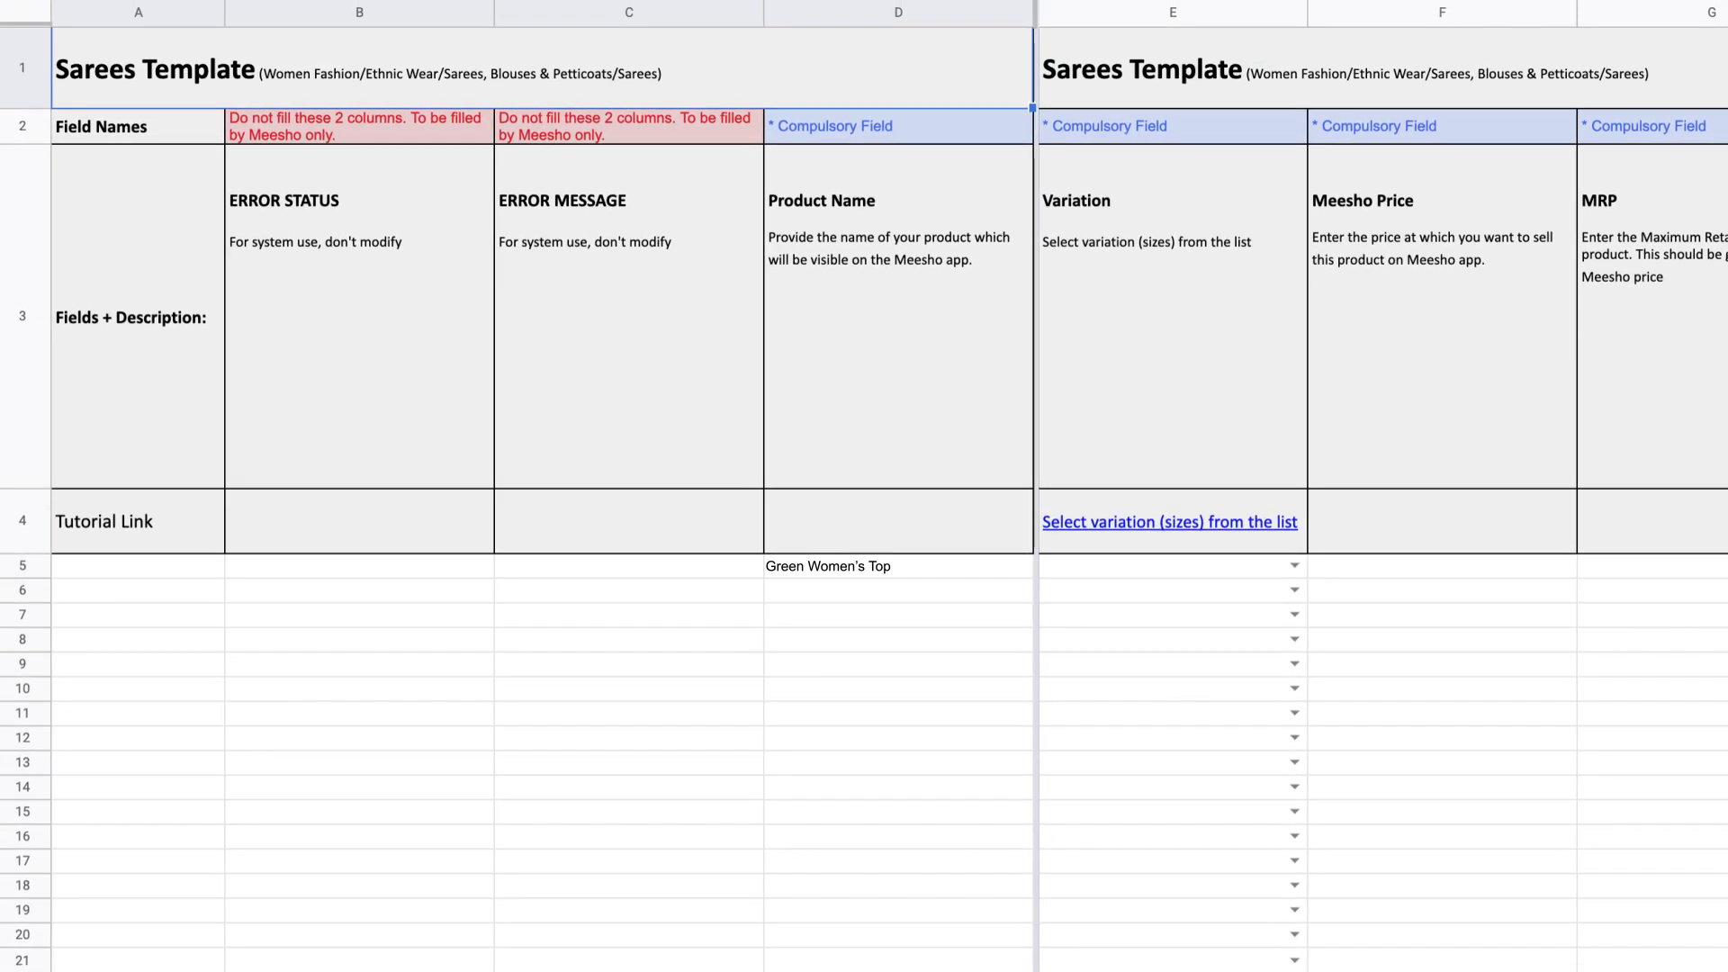
{"action": "left_click", "coordinate": [1170, 565]}
{"action": "type", "text": "Free Size"}
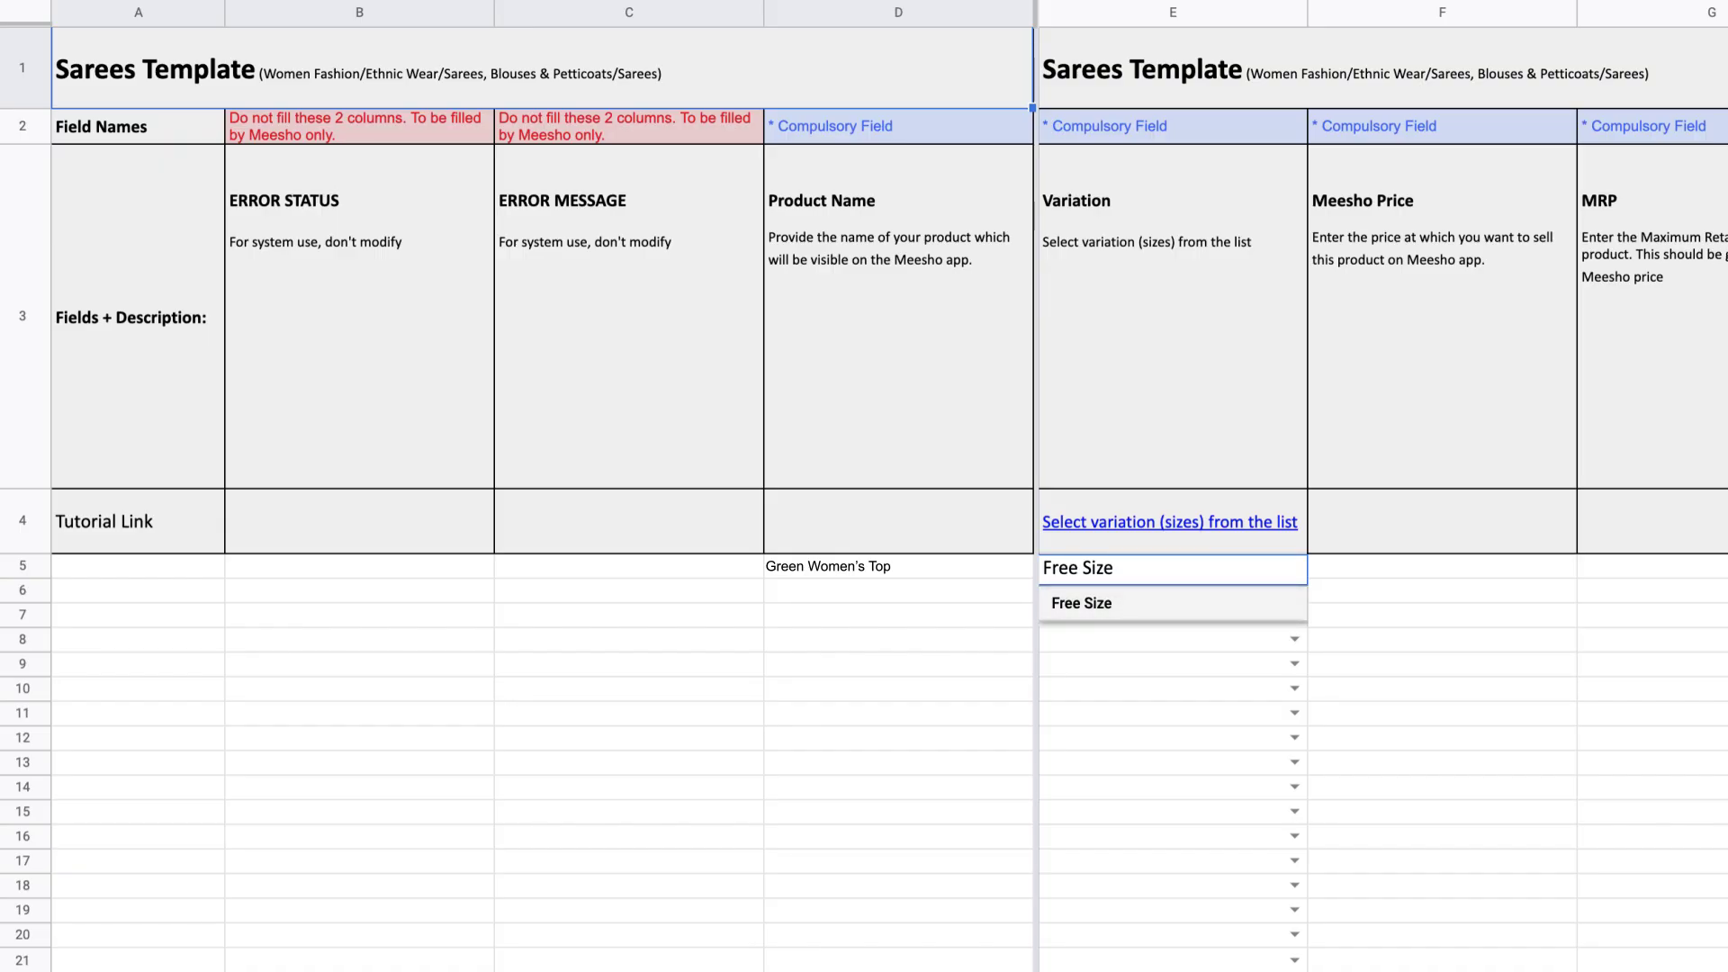
{"action": "key", "text": "Return"}
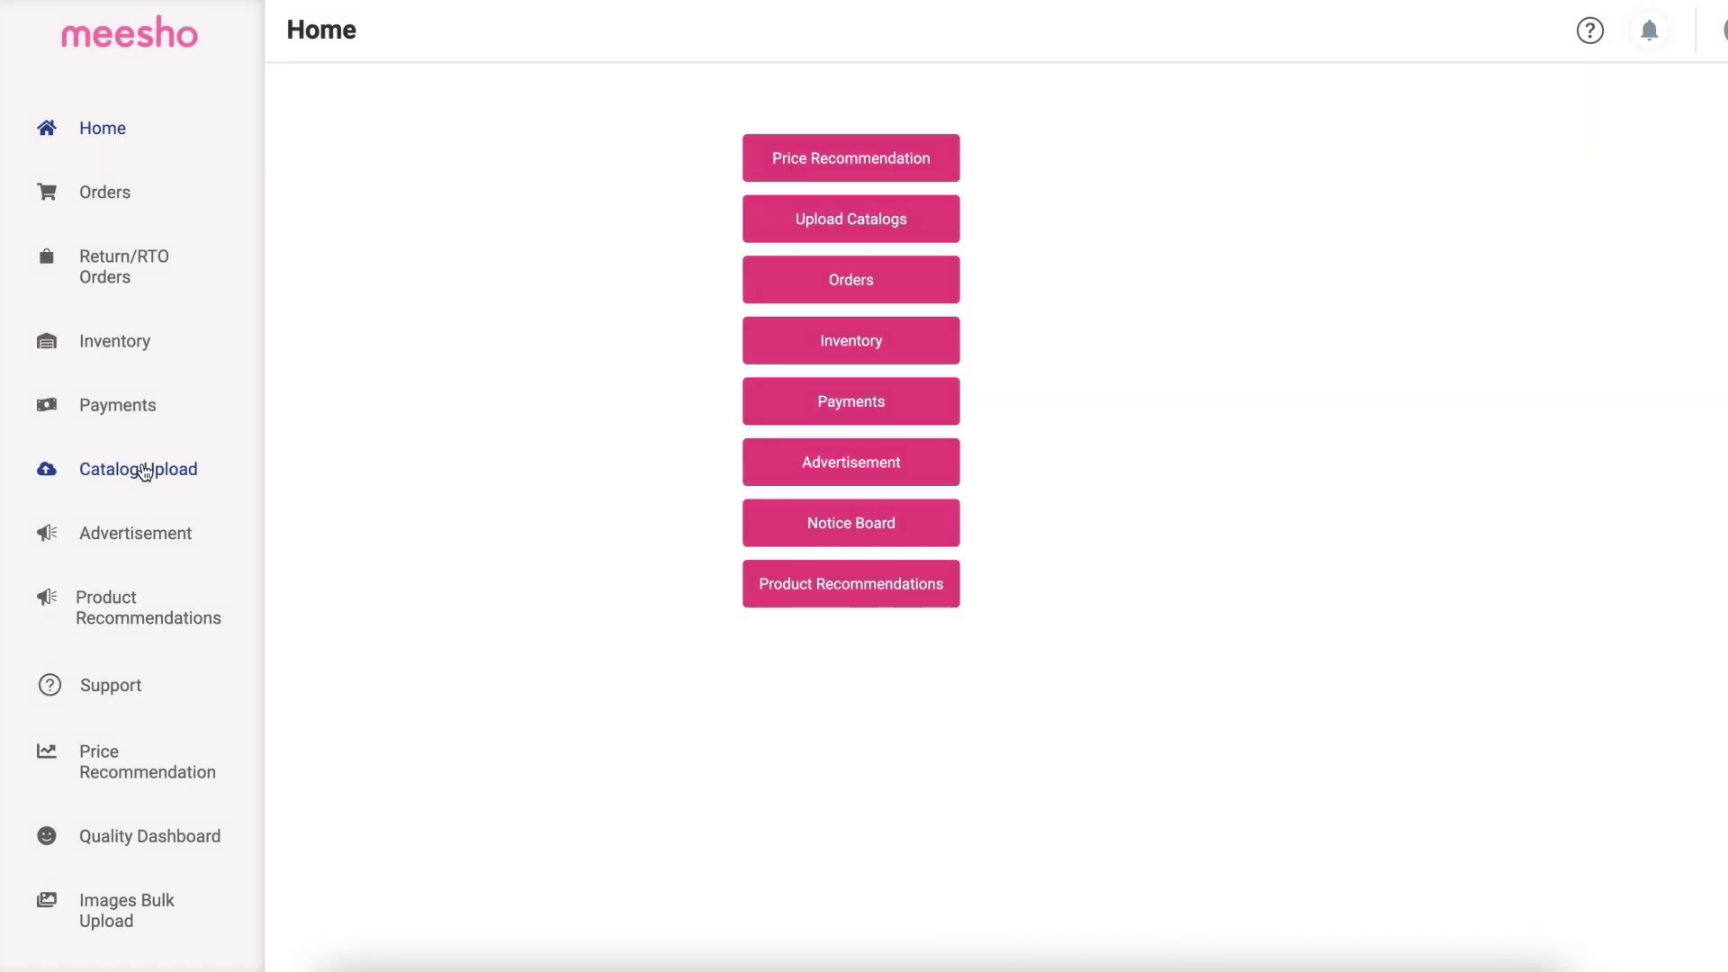
Start a new bulk upload under Women Fashion / Western Wear / Tops, Tshirts & Shirts / Tshirts.
{"action": "left_click", "coordinate": [153, 484]}
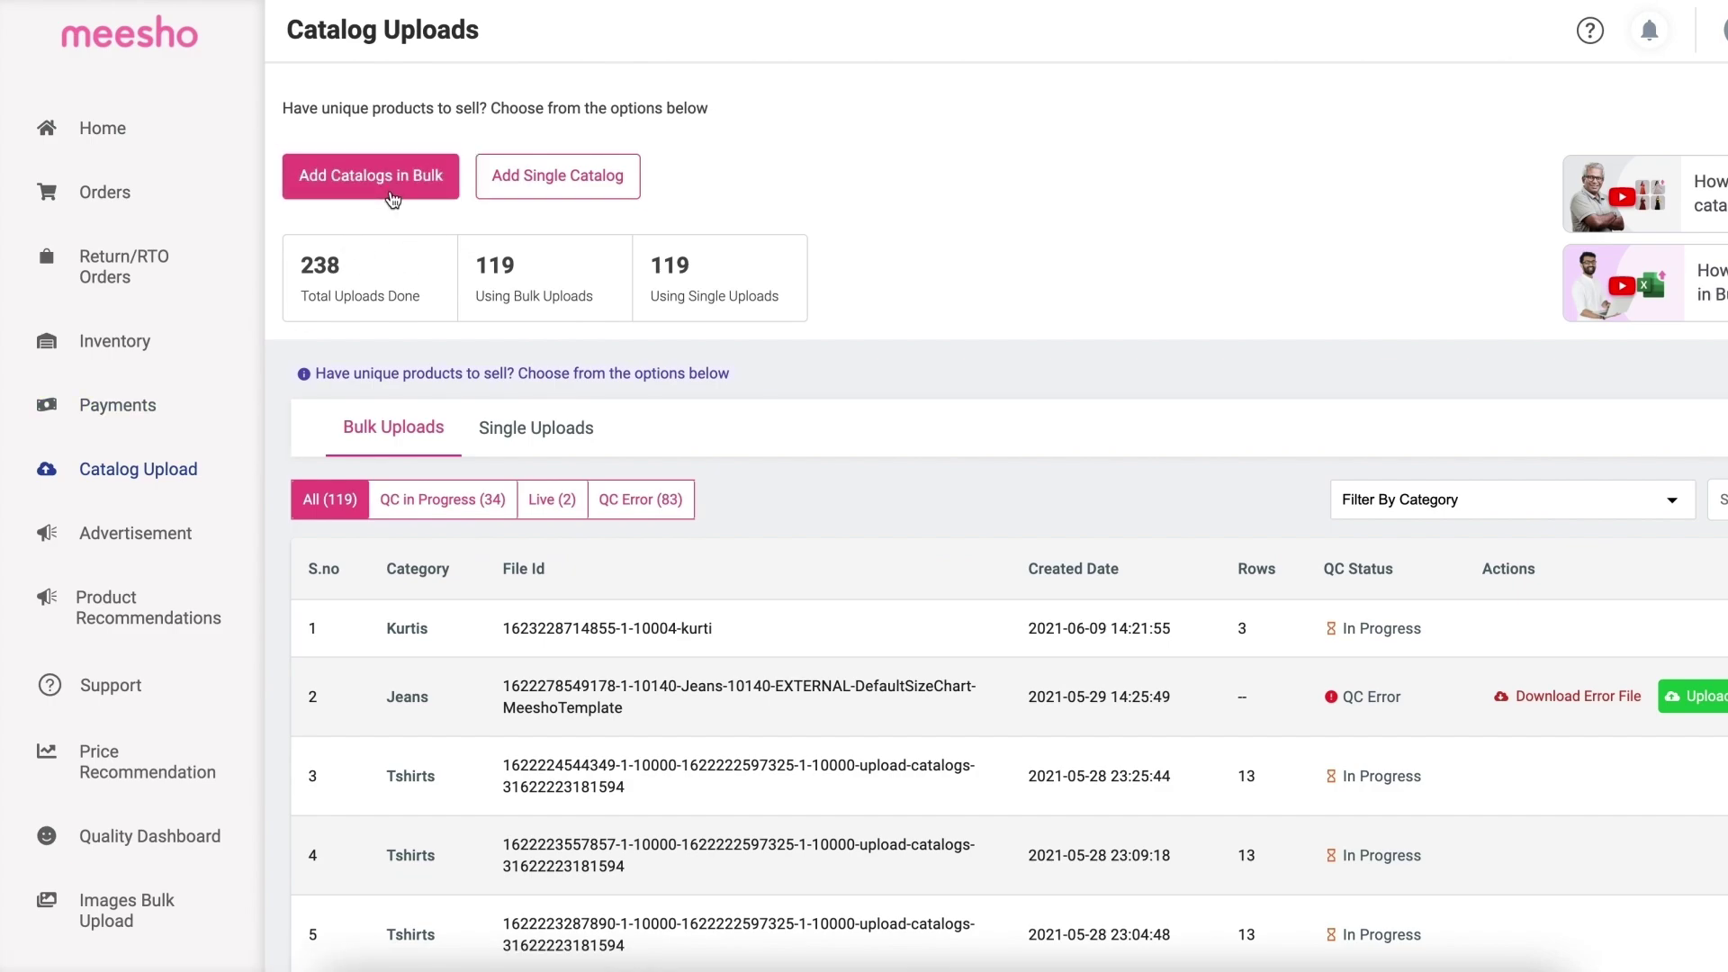
{"action": "left_click", "coordinate": [380, 213]}
{"action": "left_click", "coordinate": [552, 334]}
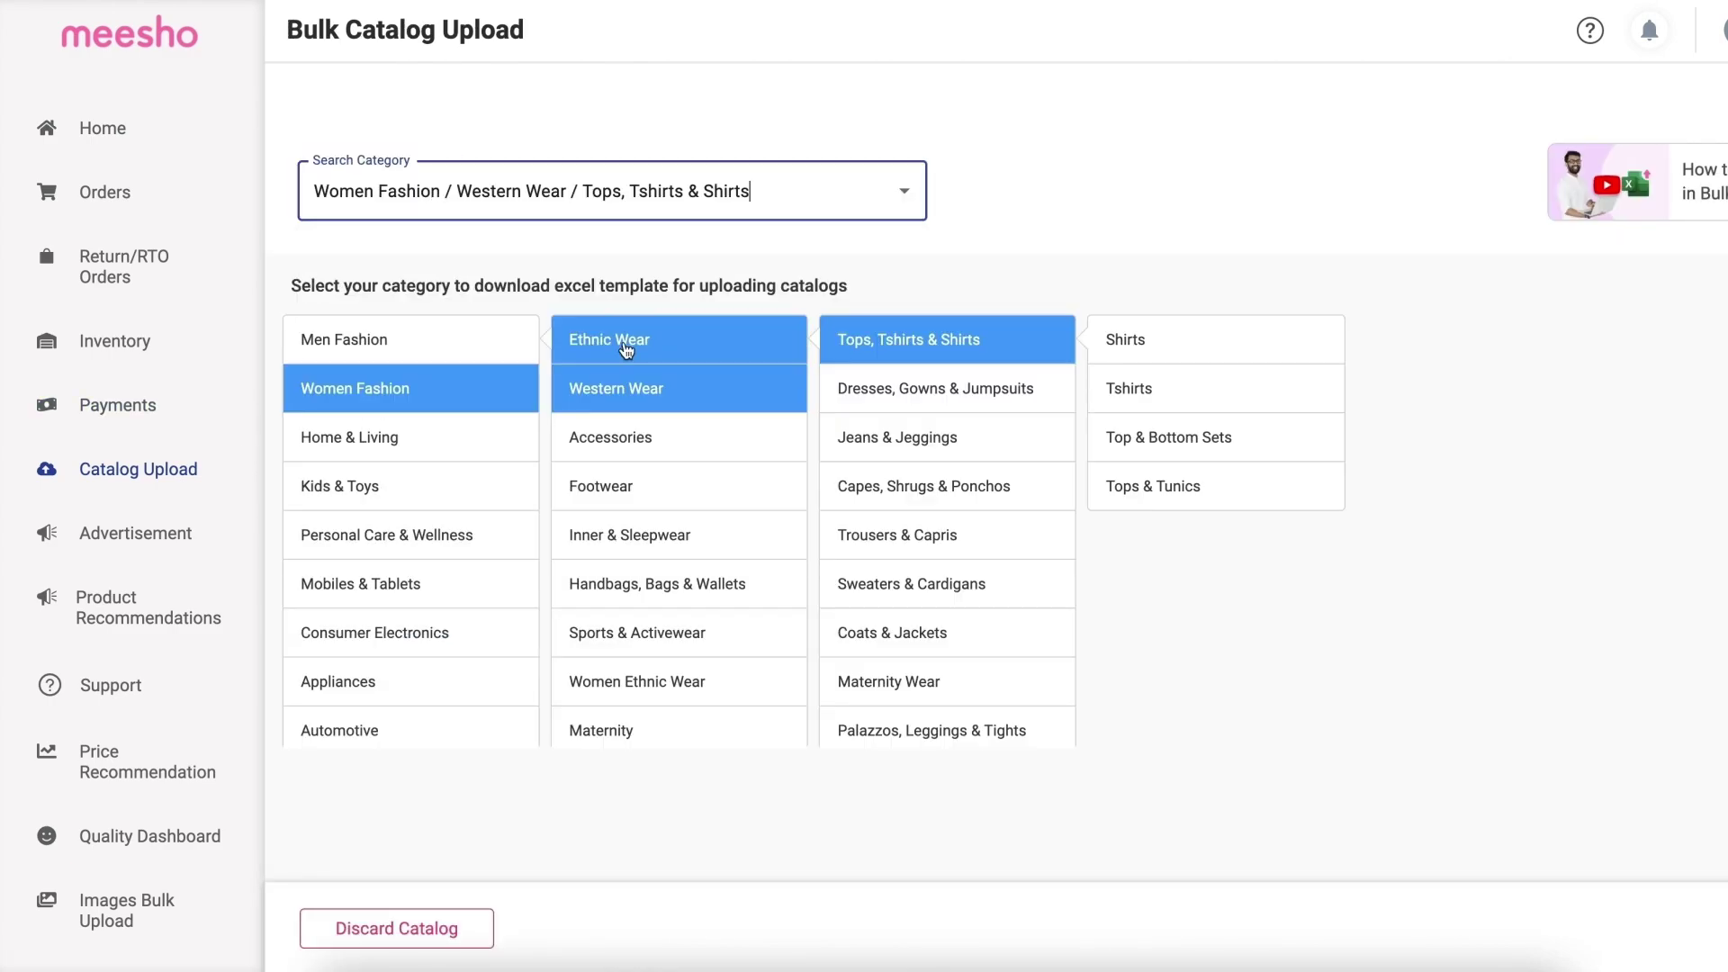
{"action": "left_click", "coordinate": [1170, 388]}
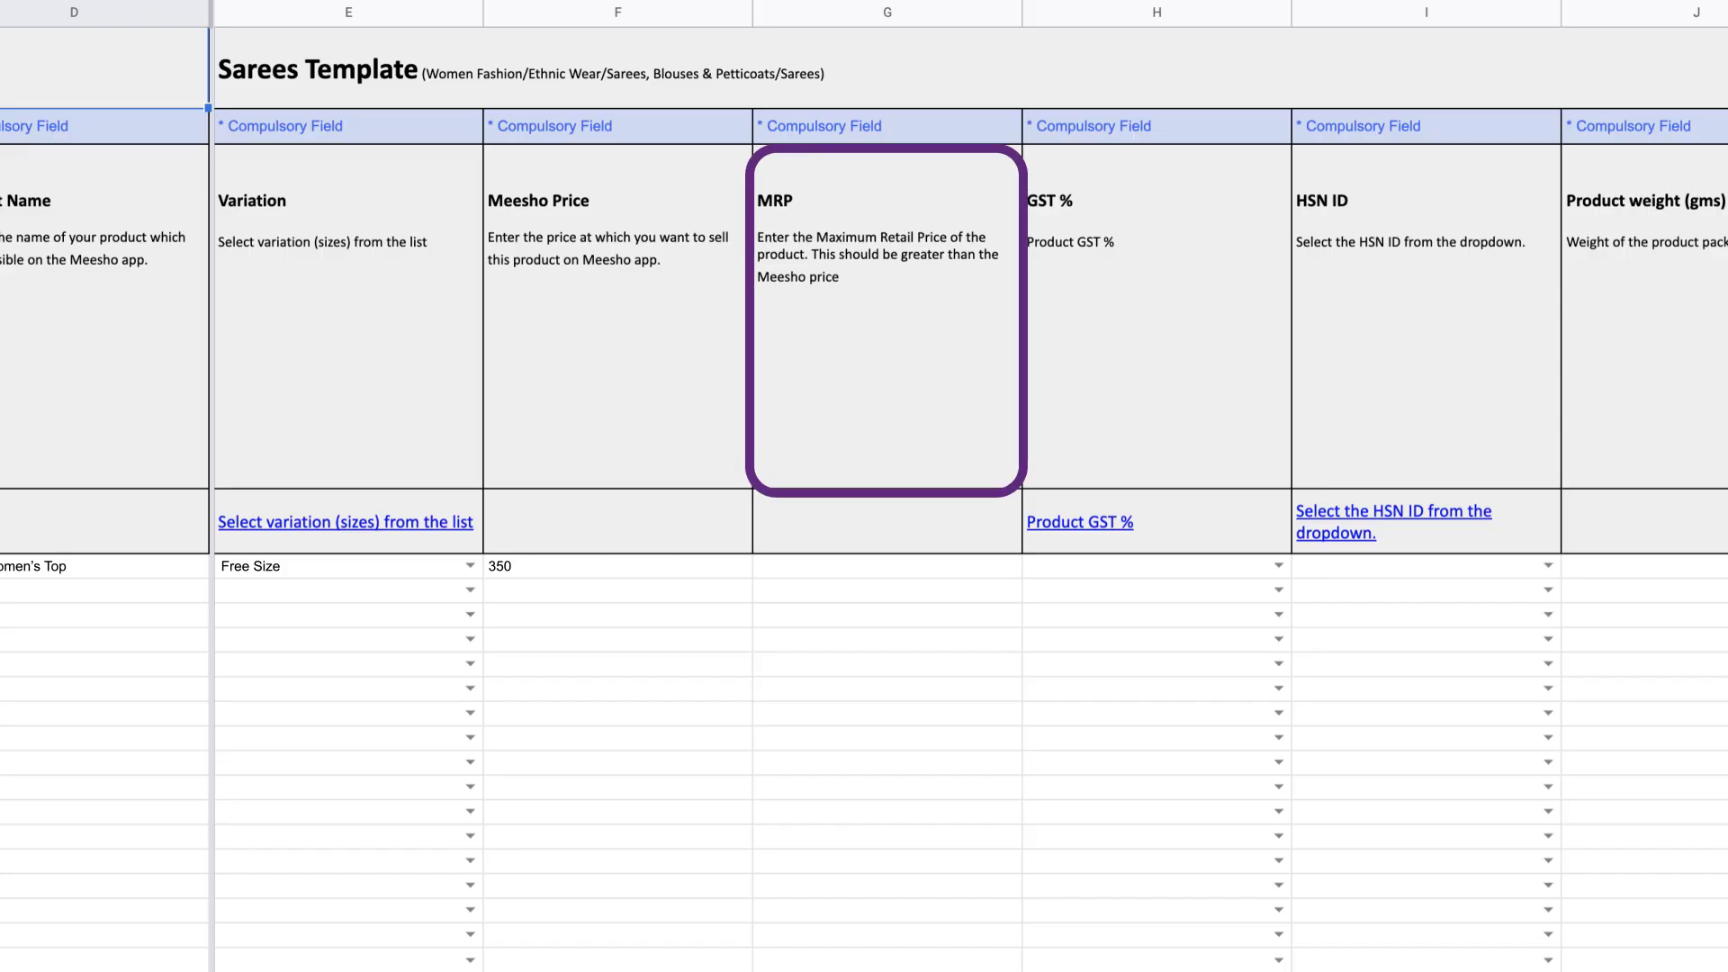
Set the first product's MRP to 400, GST to 18 and HSN ID to 52081100.
{"action": "type", "text": "400"}
{"action": "key", "text": "Tab"}
{"action": "type", "text": "18"}
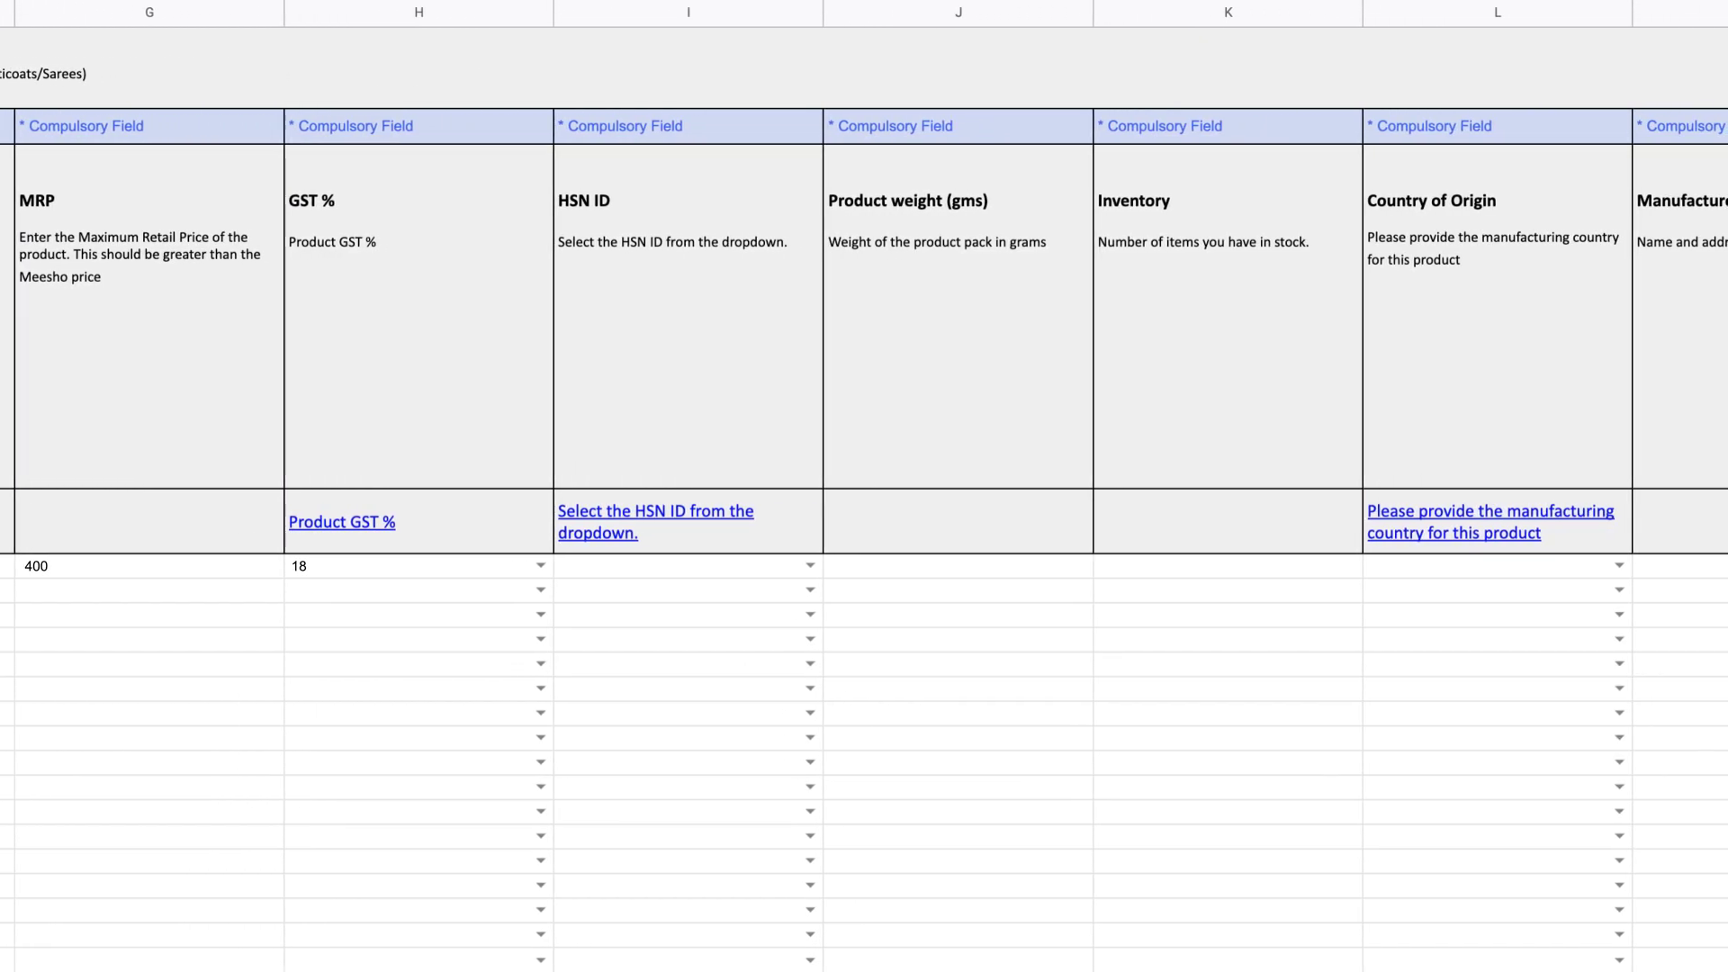
{"action": "left_click", "coordinate": [810, 565]}
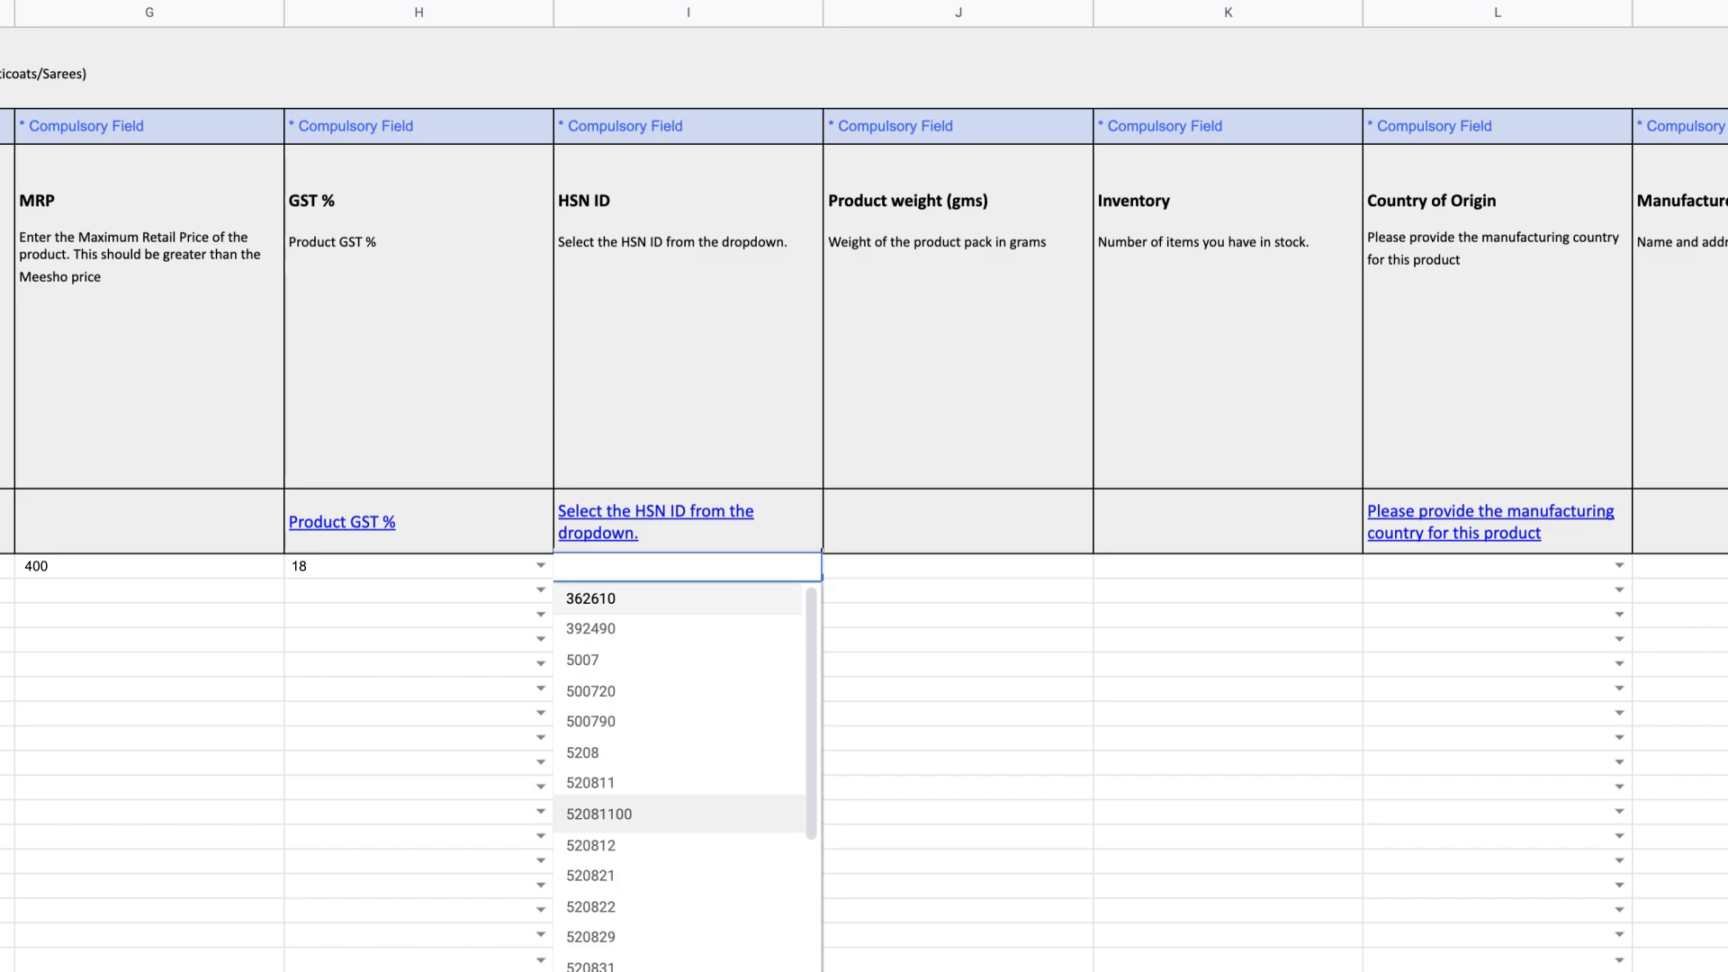
{"action": "left_click", "coordinate": [599, 814]}
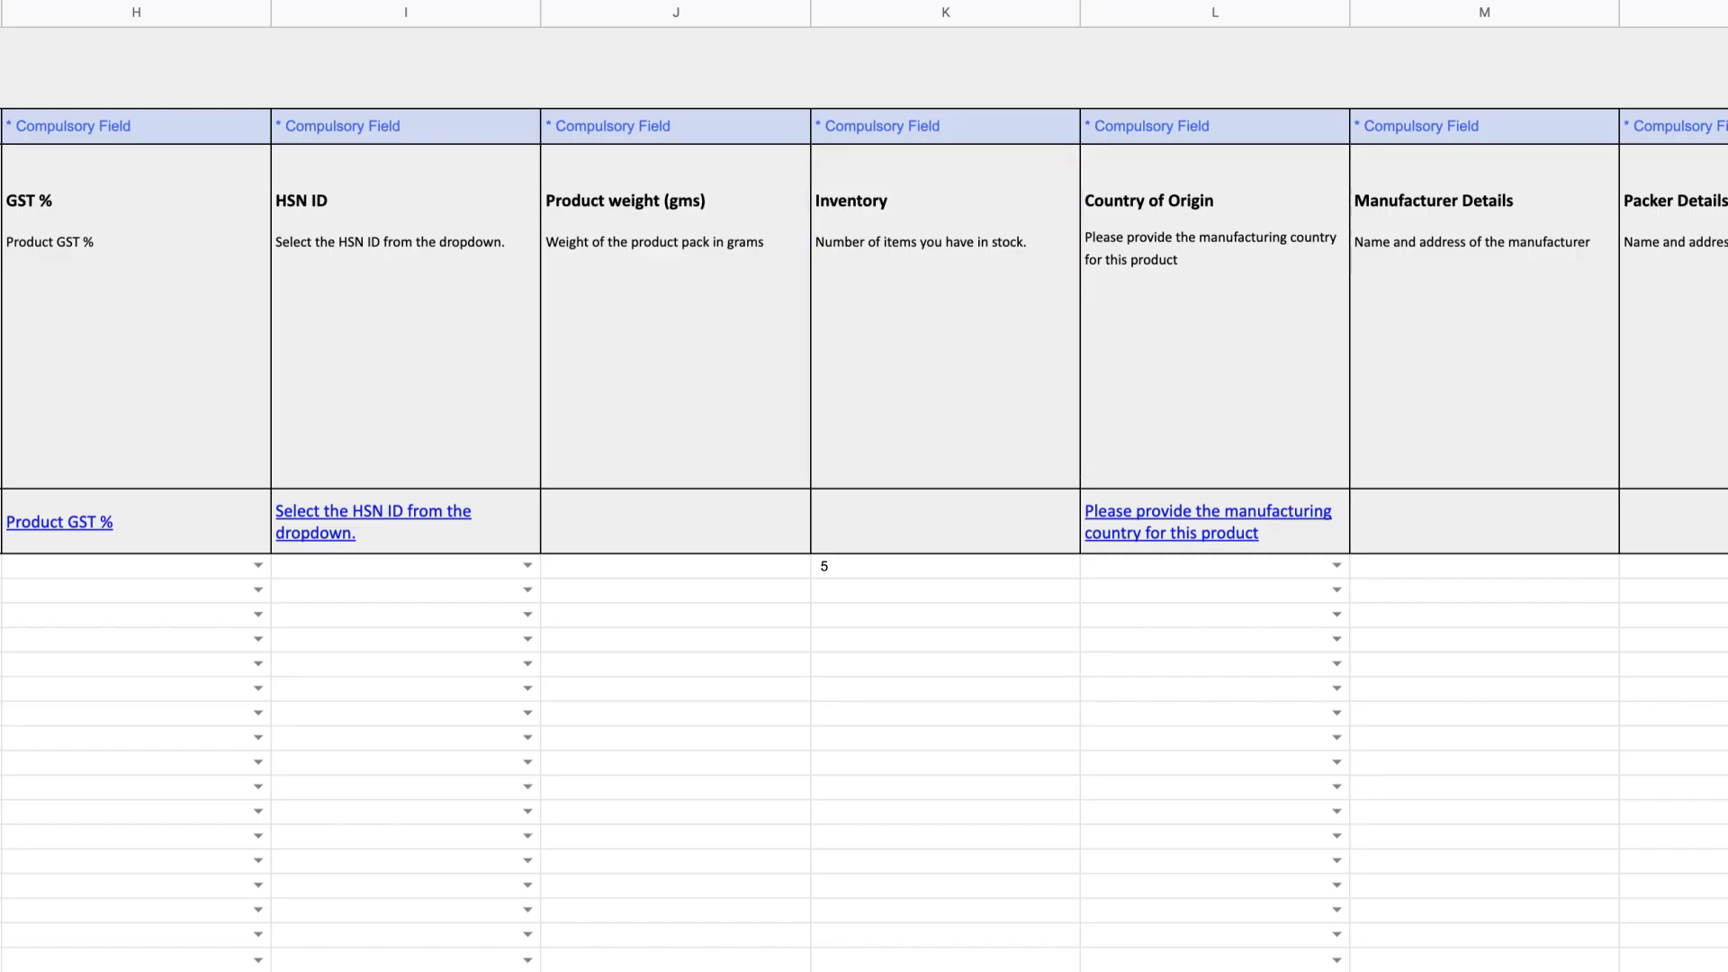
Set the first product's Country of Origin to India.
{"action": "left_click", "coordinate": [1338, 566]}
{"action": "left_click_drag", "start_coordinate": [1341, 607], "coordinate": [1305, 878]}
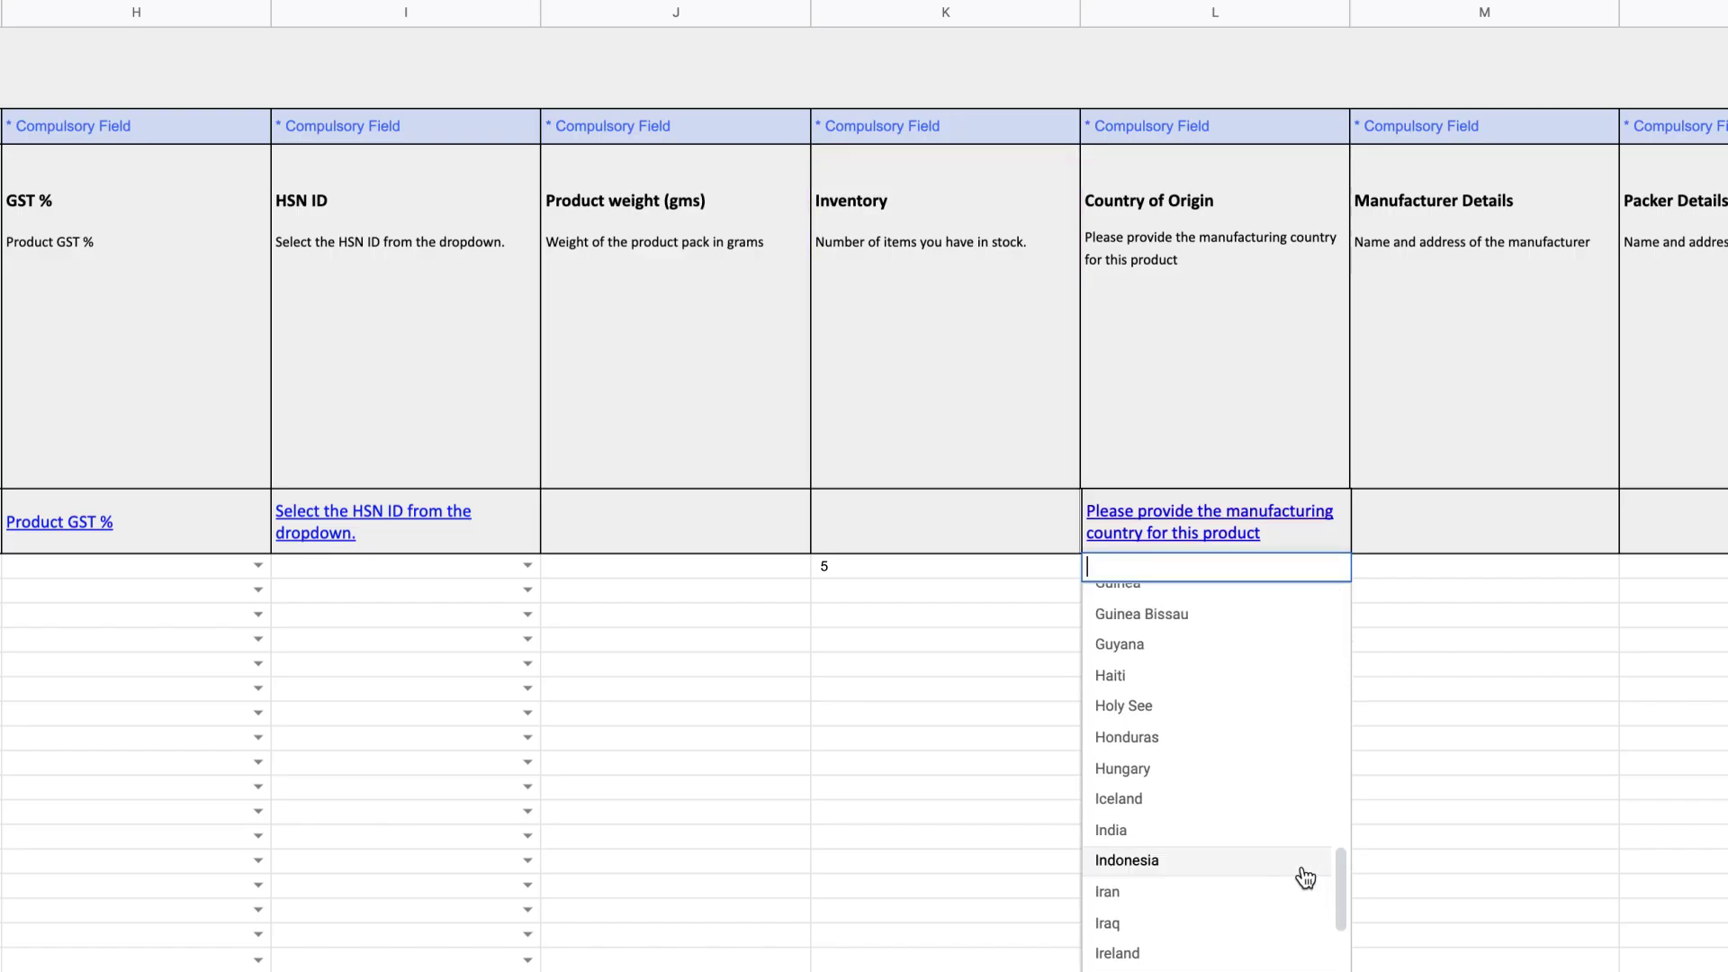
{"action": "left_click", "coordinate": [1247, 837]}
{"action": "scroll", "coordinate": [1246, 846], "scroll_direction": "right", "scroll_amount": 10}
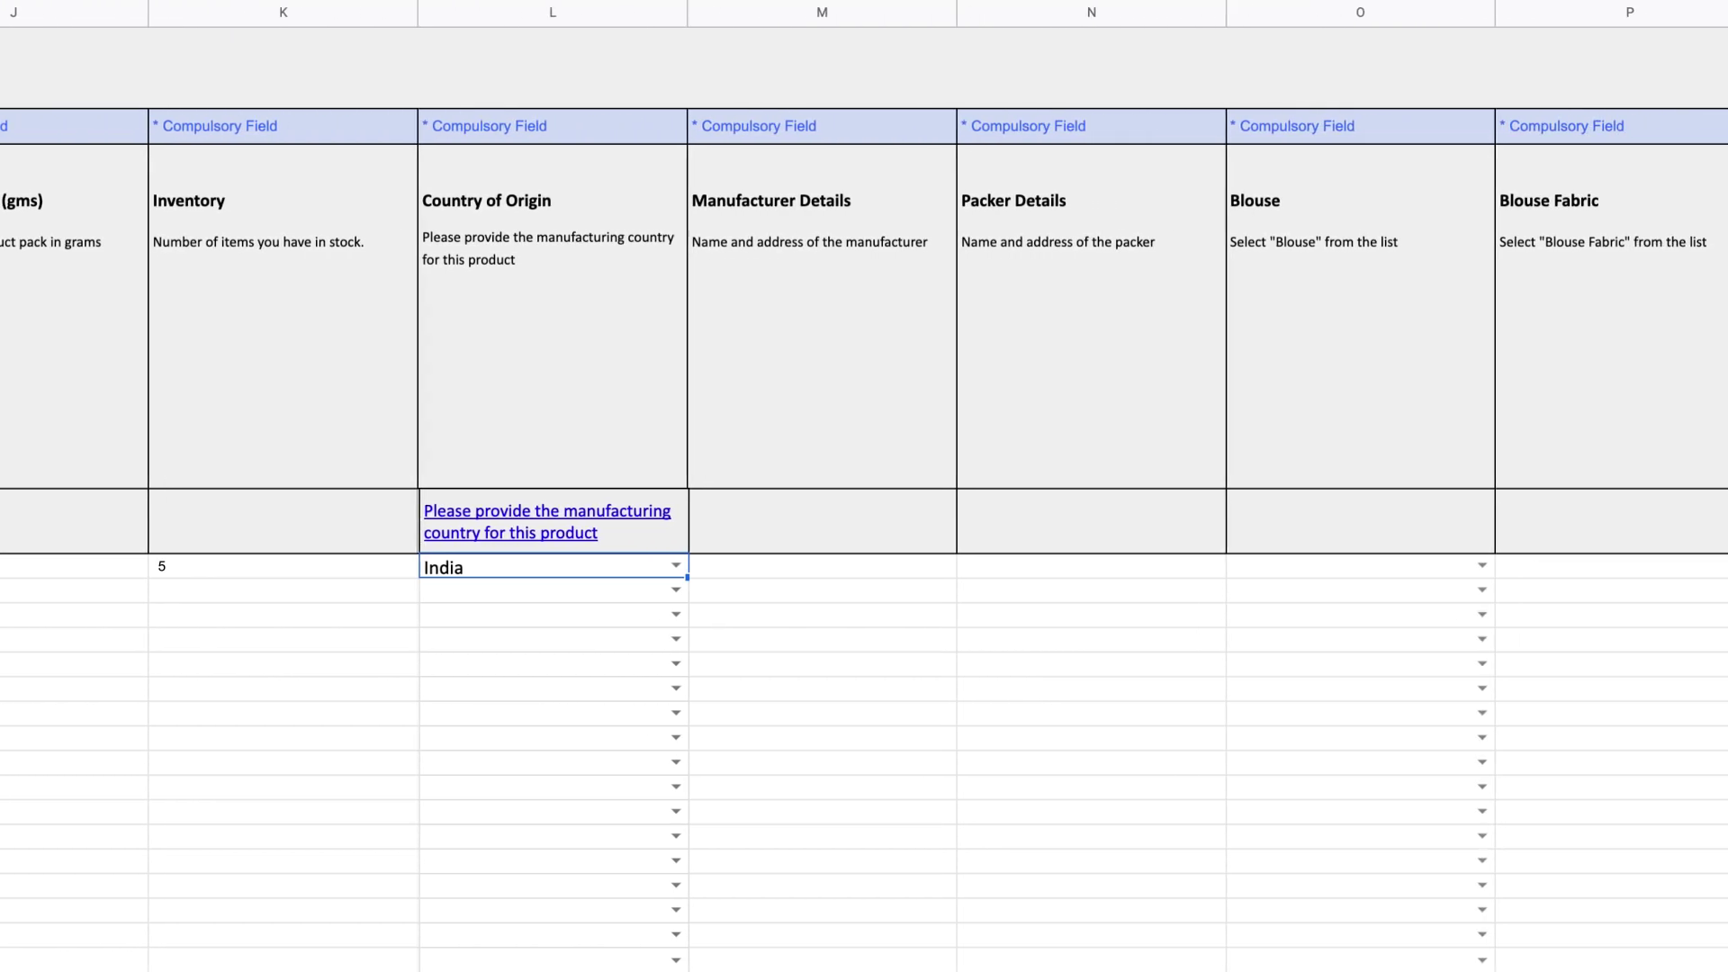
{"action": "scroll", "coordinate": [772, 567], "scroll_direction": "right", "scroll_amount": 5}
{"action": "scroll", "coordinate": [772, 567], "scroll_direction": "right", "scroll_amount": 3}
{"action": "scroll", "coordinate": [772, 567], "scroll_direction": "right", "scroll_amount": 2}
Set the first product's Color to Green and Saree Fabric to Art Silk.
{"action": "left_click", "coordinate": [774, 565]}
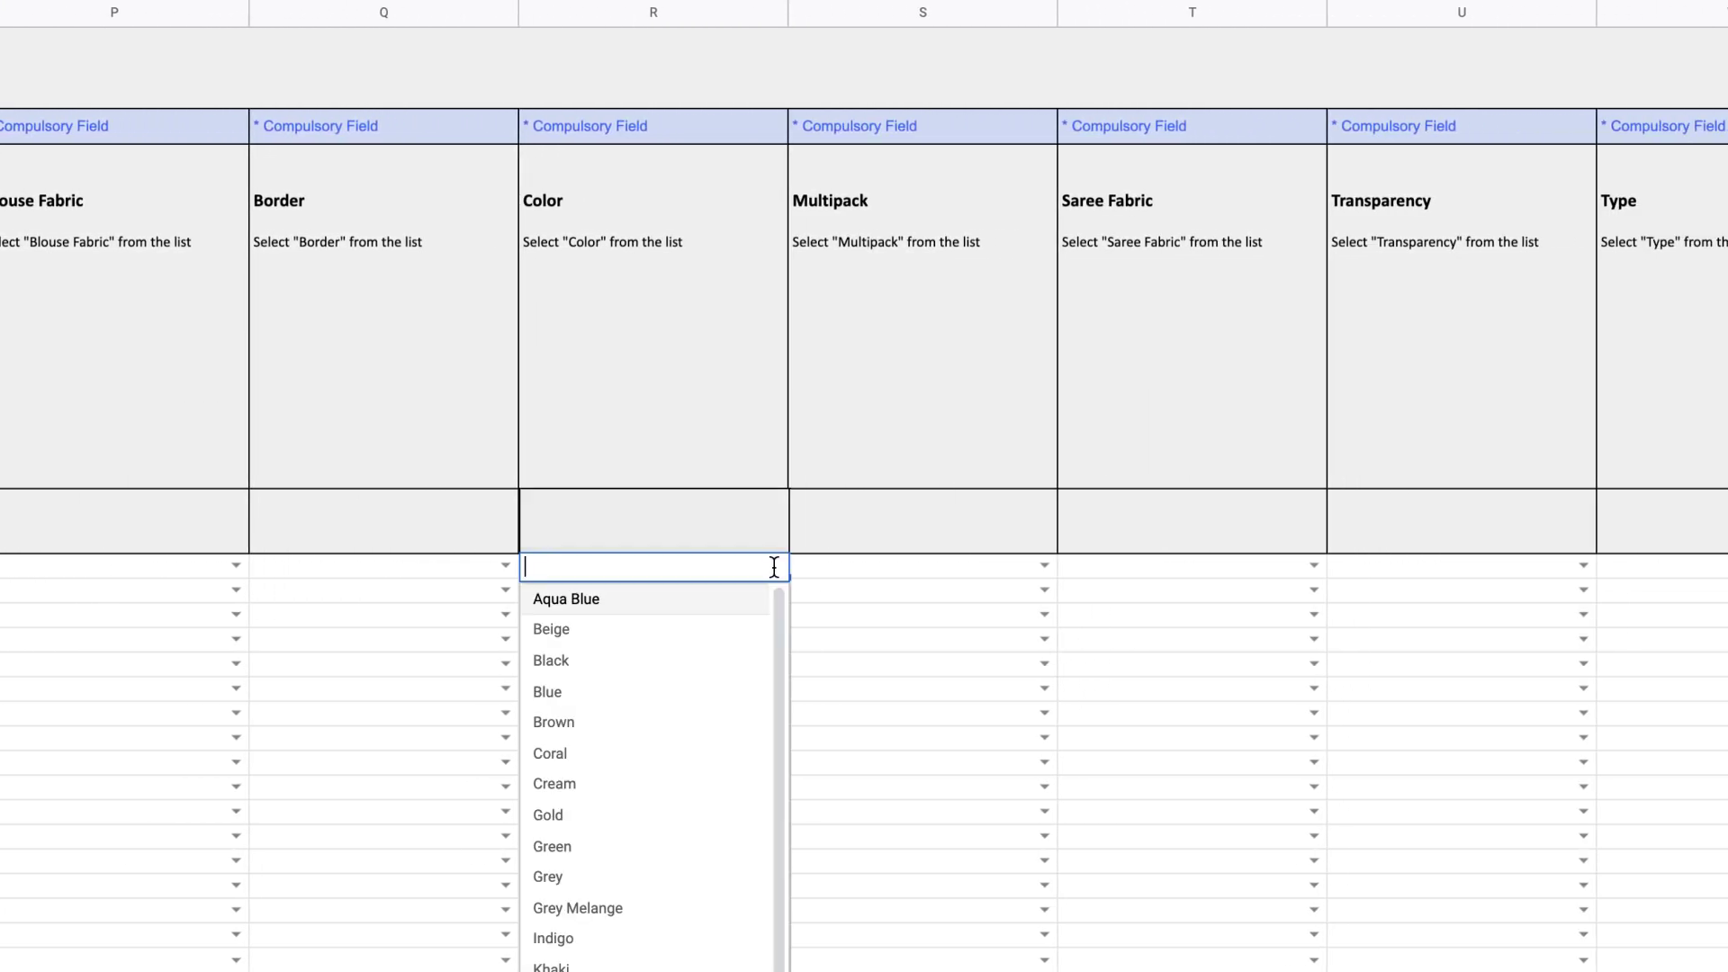
{"action": "left_click", "coordinate": [679, 851]}
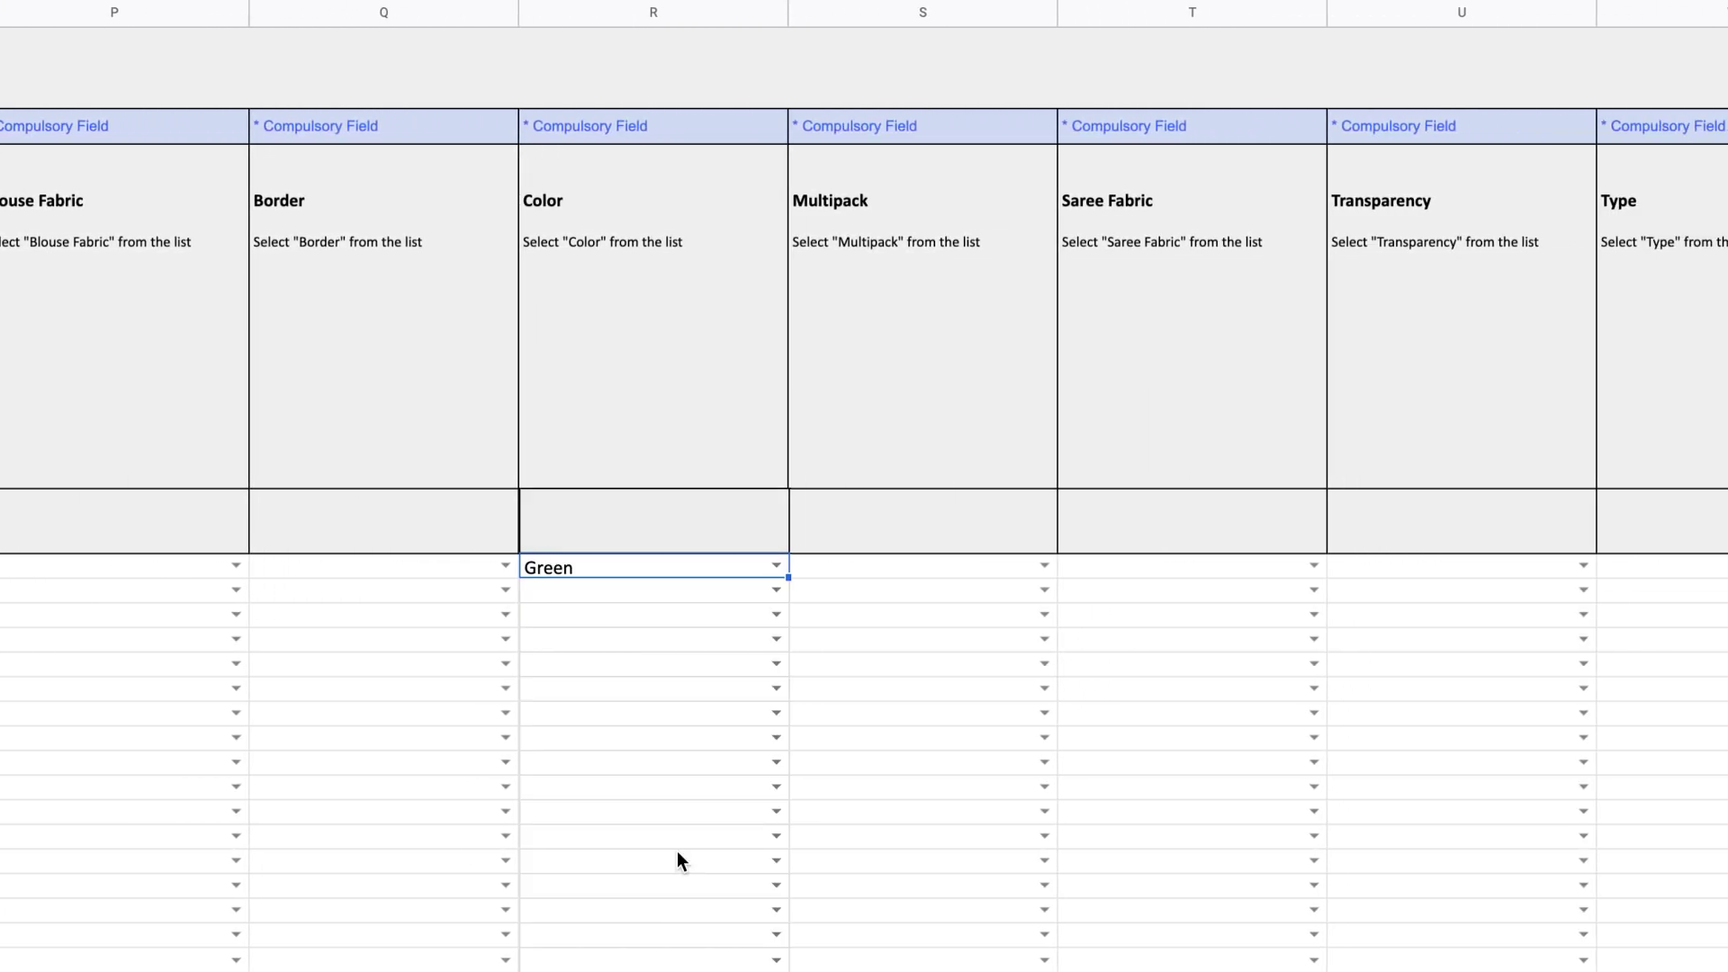
{"action": "left_click", "coordinate": [1314, 565]}
{"action": "scroll", "coordinate": [1314, 565], "scroll_direction": "right", "scroll_amount": 2}
{"action": "scroll", "coordinate": [941, 598], "scroll_direction": "right", "scroll_amount": 2}
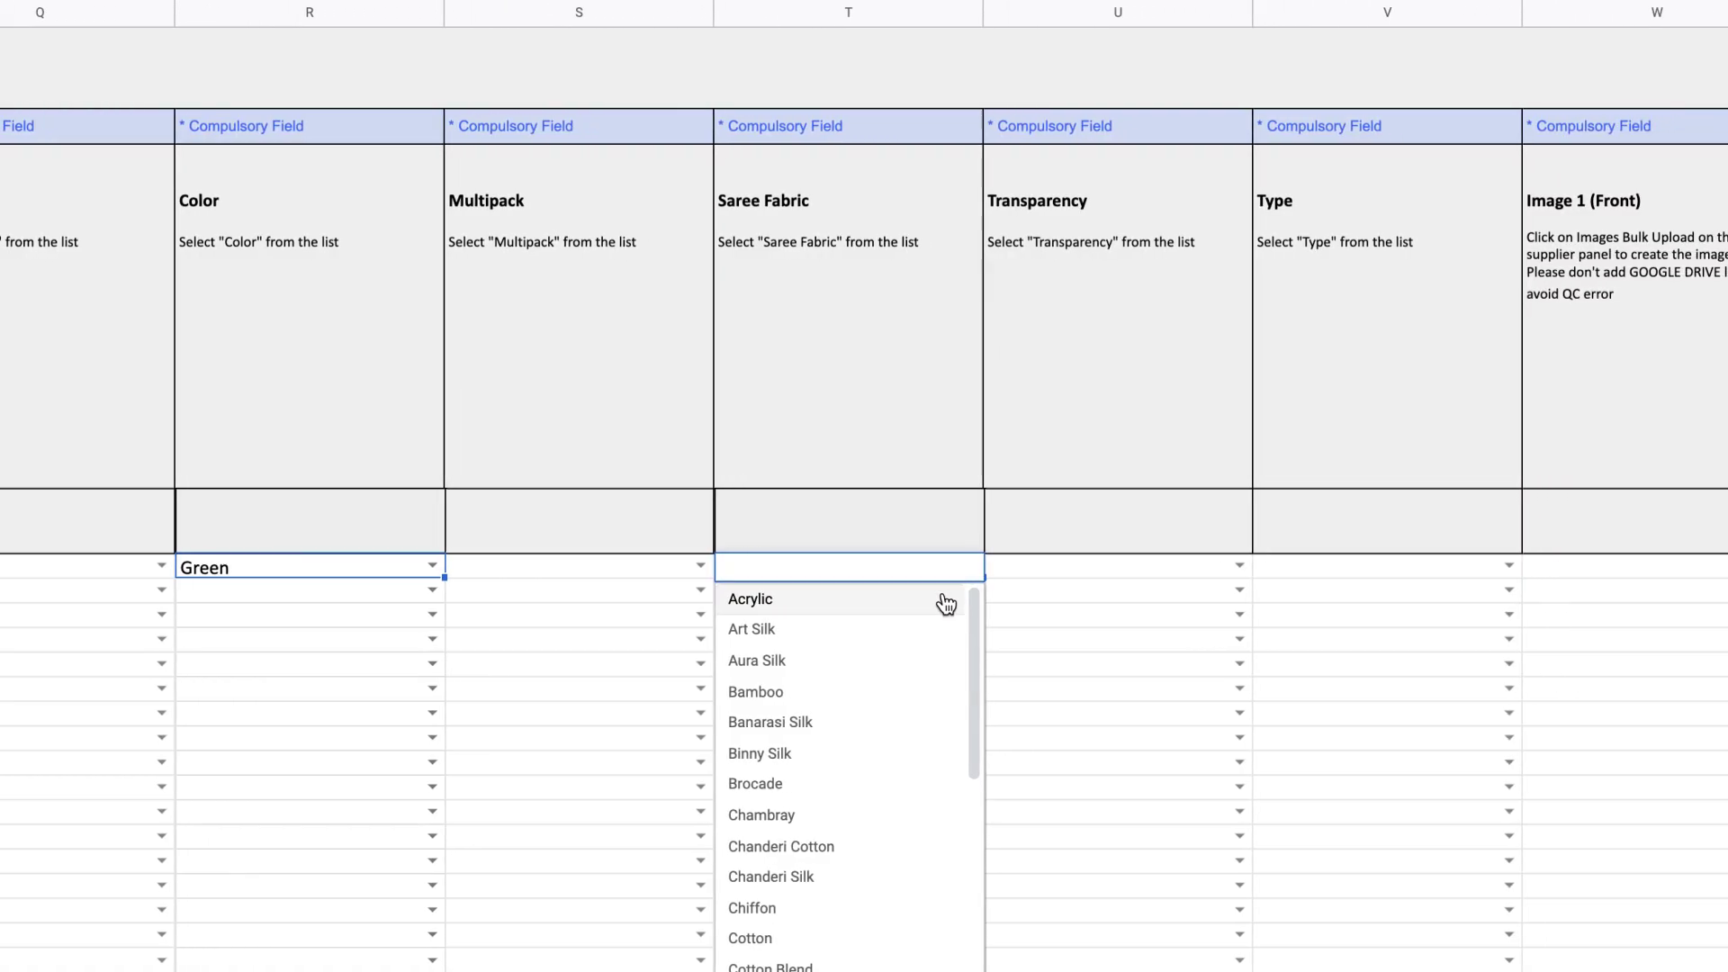
{"action": "scroll", "coordinate": [820, 636], "scroll_direction": "right", "scroll_amount": 1}
{"action": "left_click", "coordinate": [820, 635]}
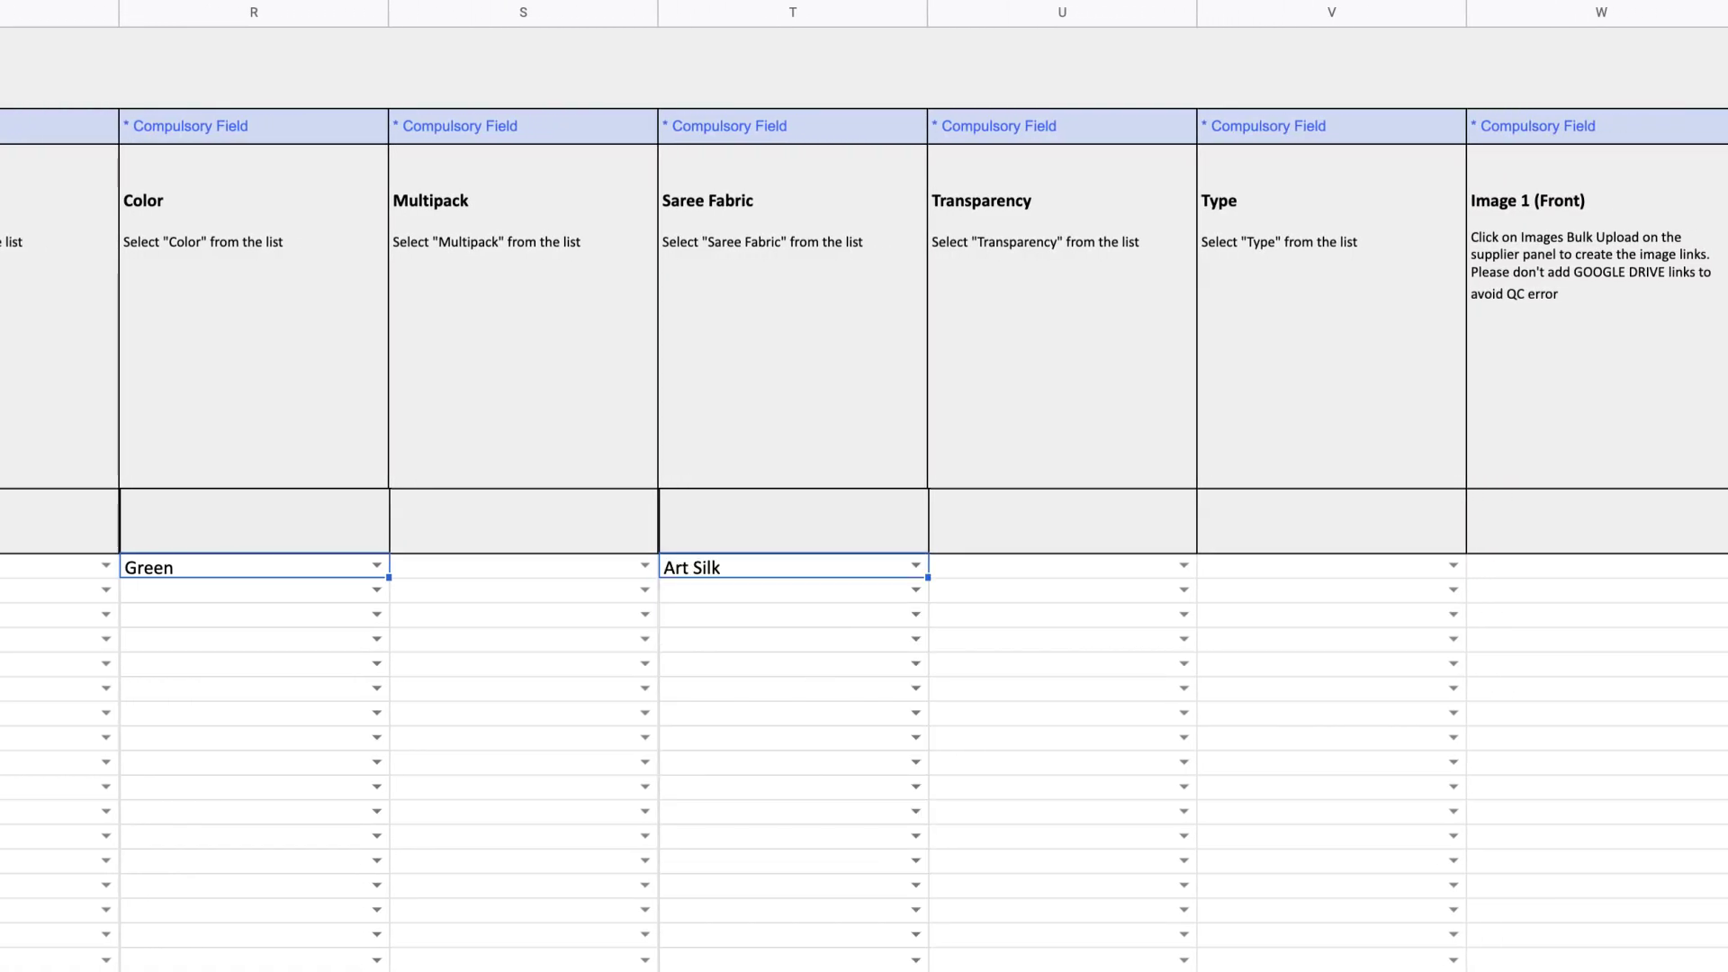
Go to Meesho's Images Bulk Upload page and bring up the image file chooser.
{"action": "scroll", "coordinate": [864, 540], "scroll_direction": "right", "scroll_amount": 1}
{"action": "scroll", "coordinate": [864, 540], "scroll_direction": "right", "scroll_amount": 2}
{"action": "scroll", "coordinate": [864, 540], "scroll_direction": "right", "scroll_amount": 2}
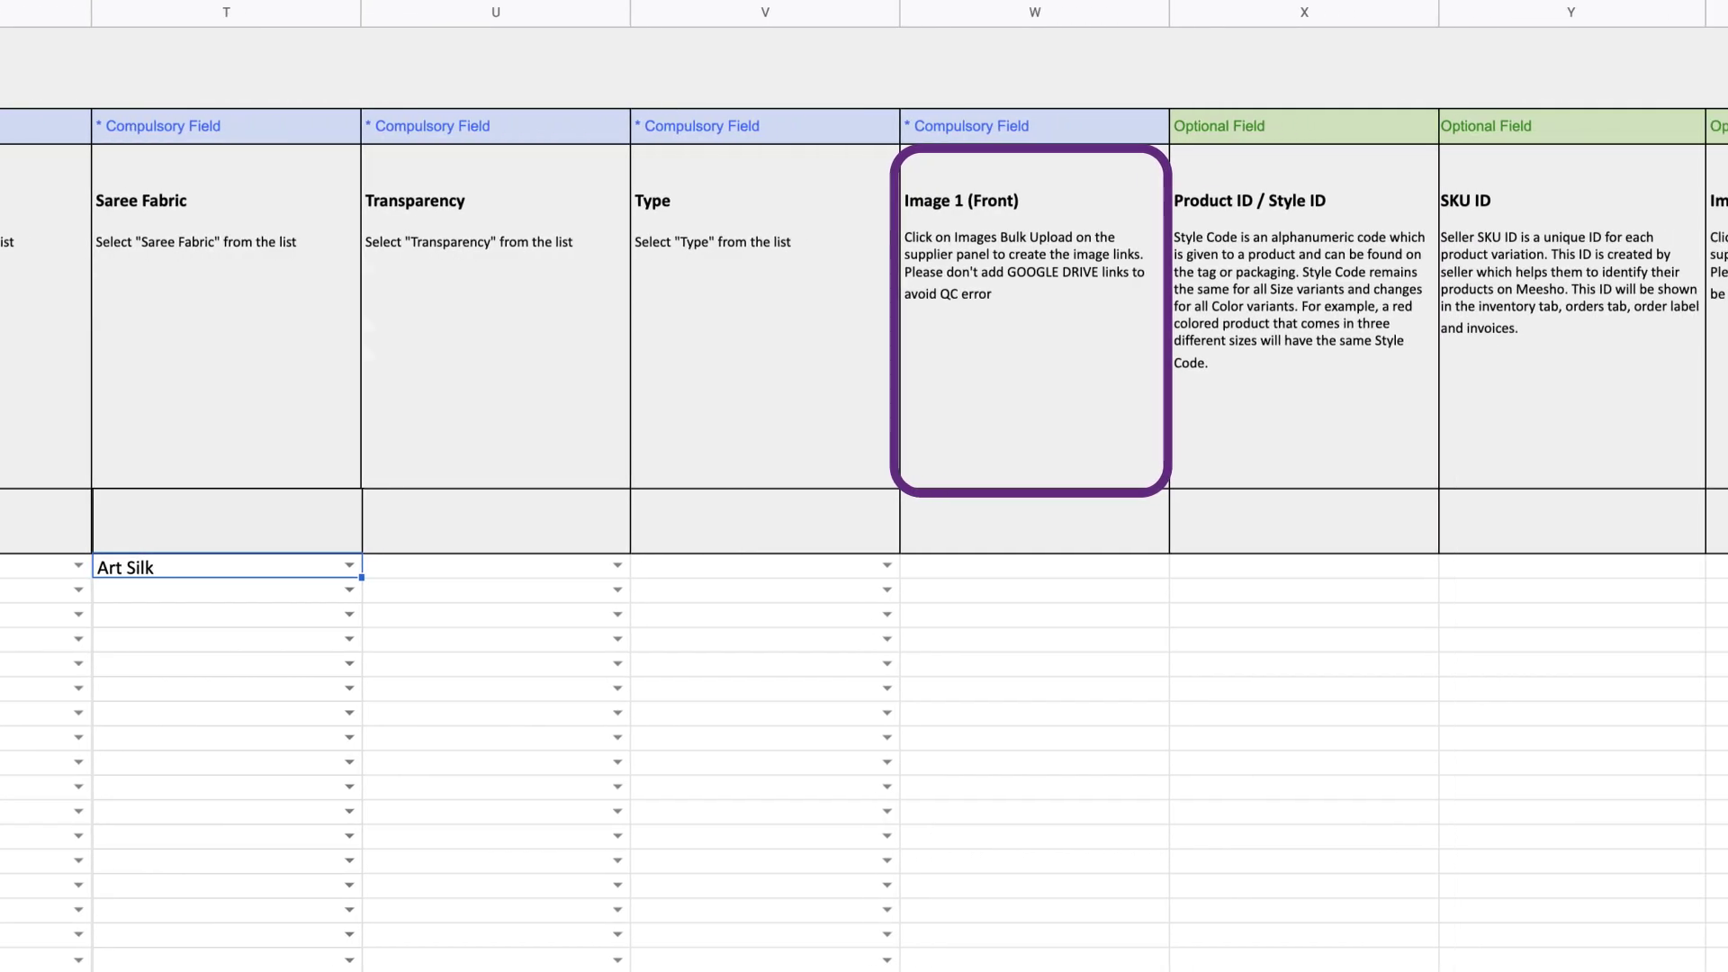
{"action": "scroll", "coordinate": [864, 540], "scroll_direction": "right", "scroll_amount": 1}
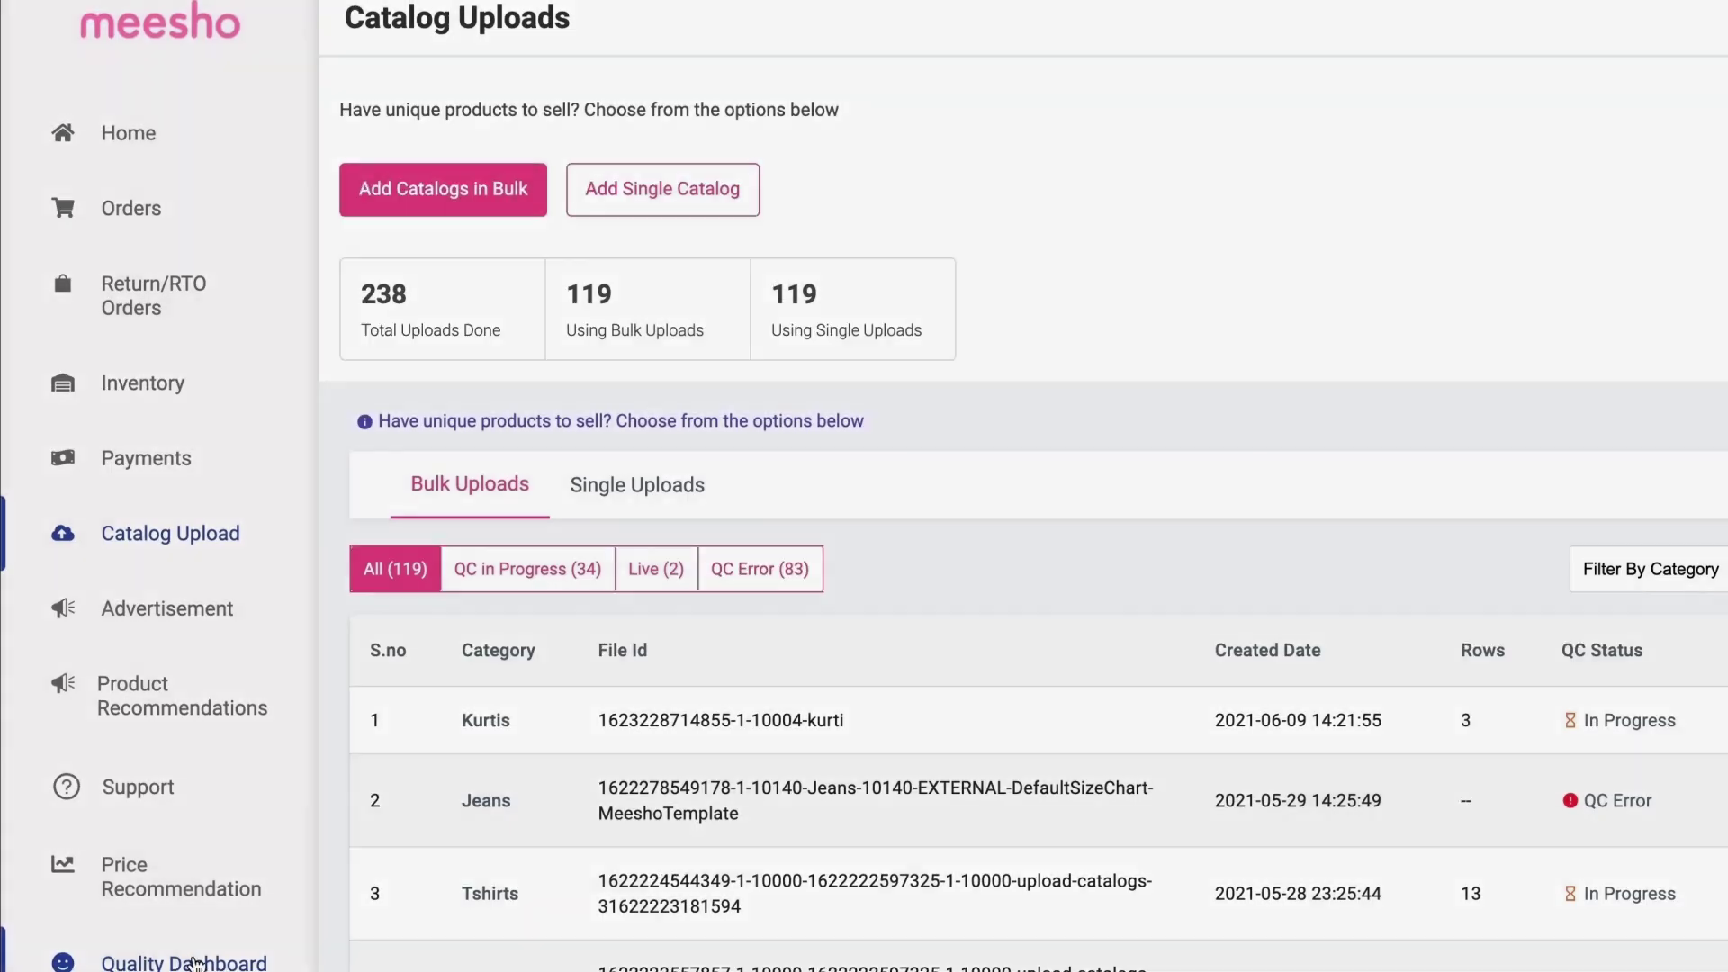
{"action": "scroll", "coordinate": [225, 910], "scroll_direction": "down", "scroll_amount": 1}
{"action": "scroll", "coordinate": [225, 911], "scroll_direction": "down", "scroll_amount": 1}
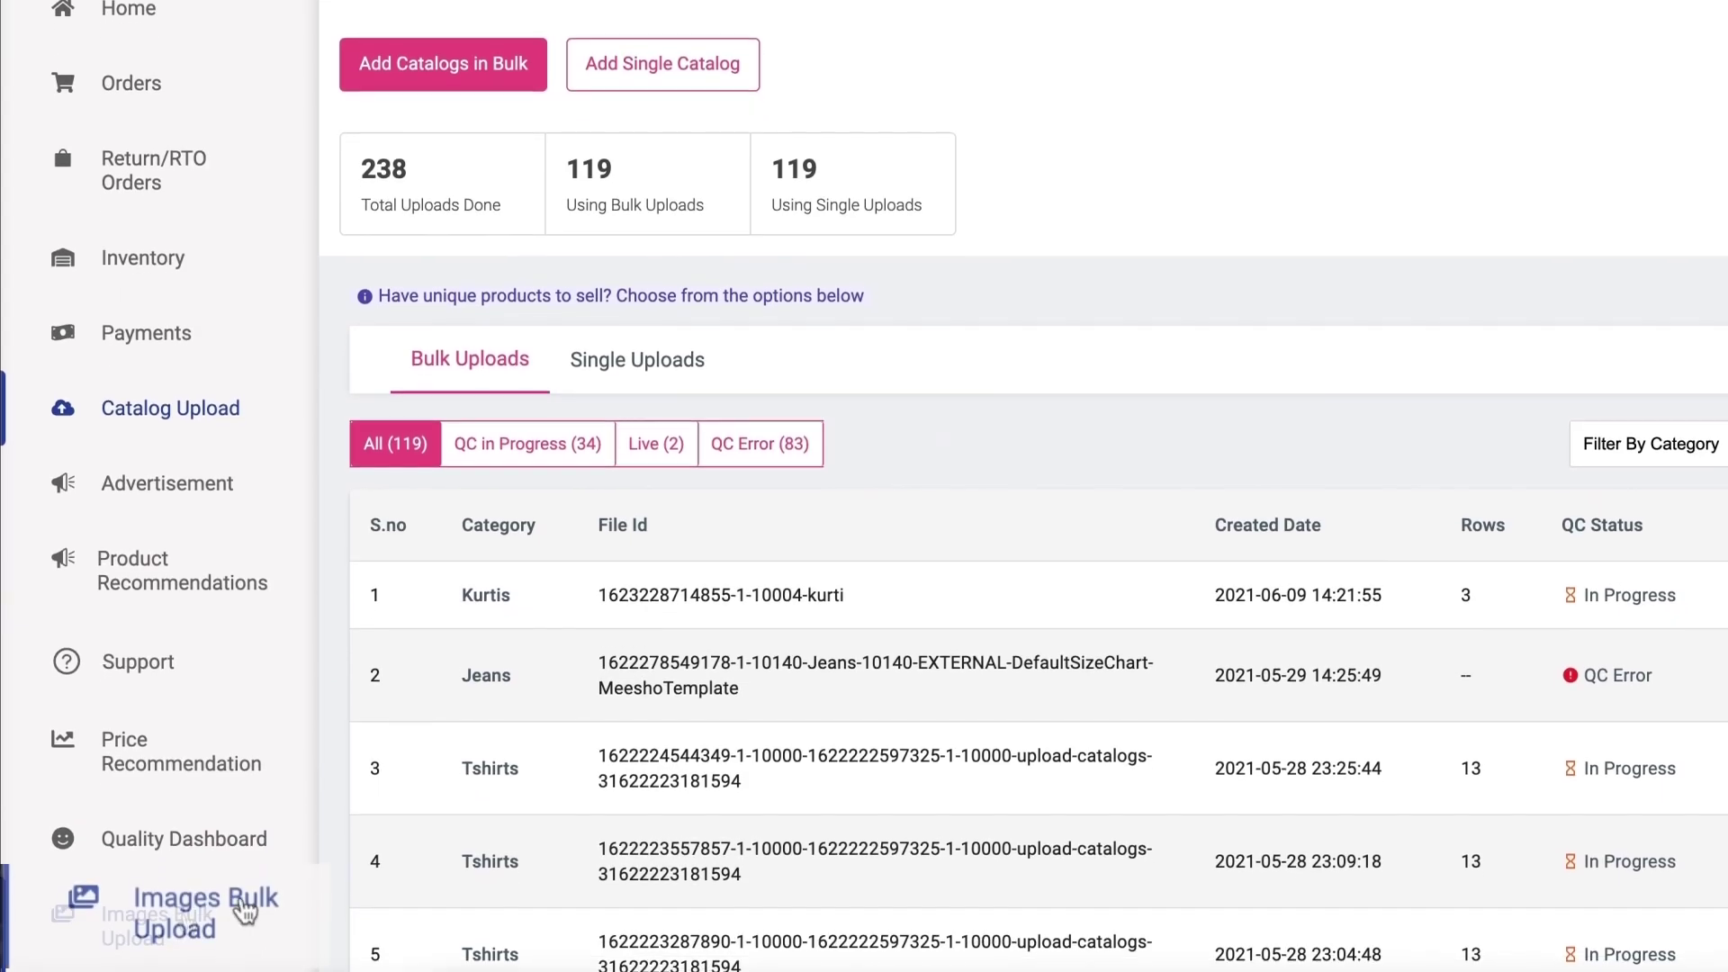
{"action": "left_click", "coordinate": [226, 911]}
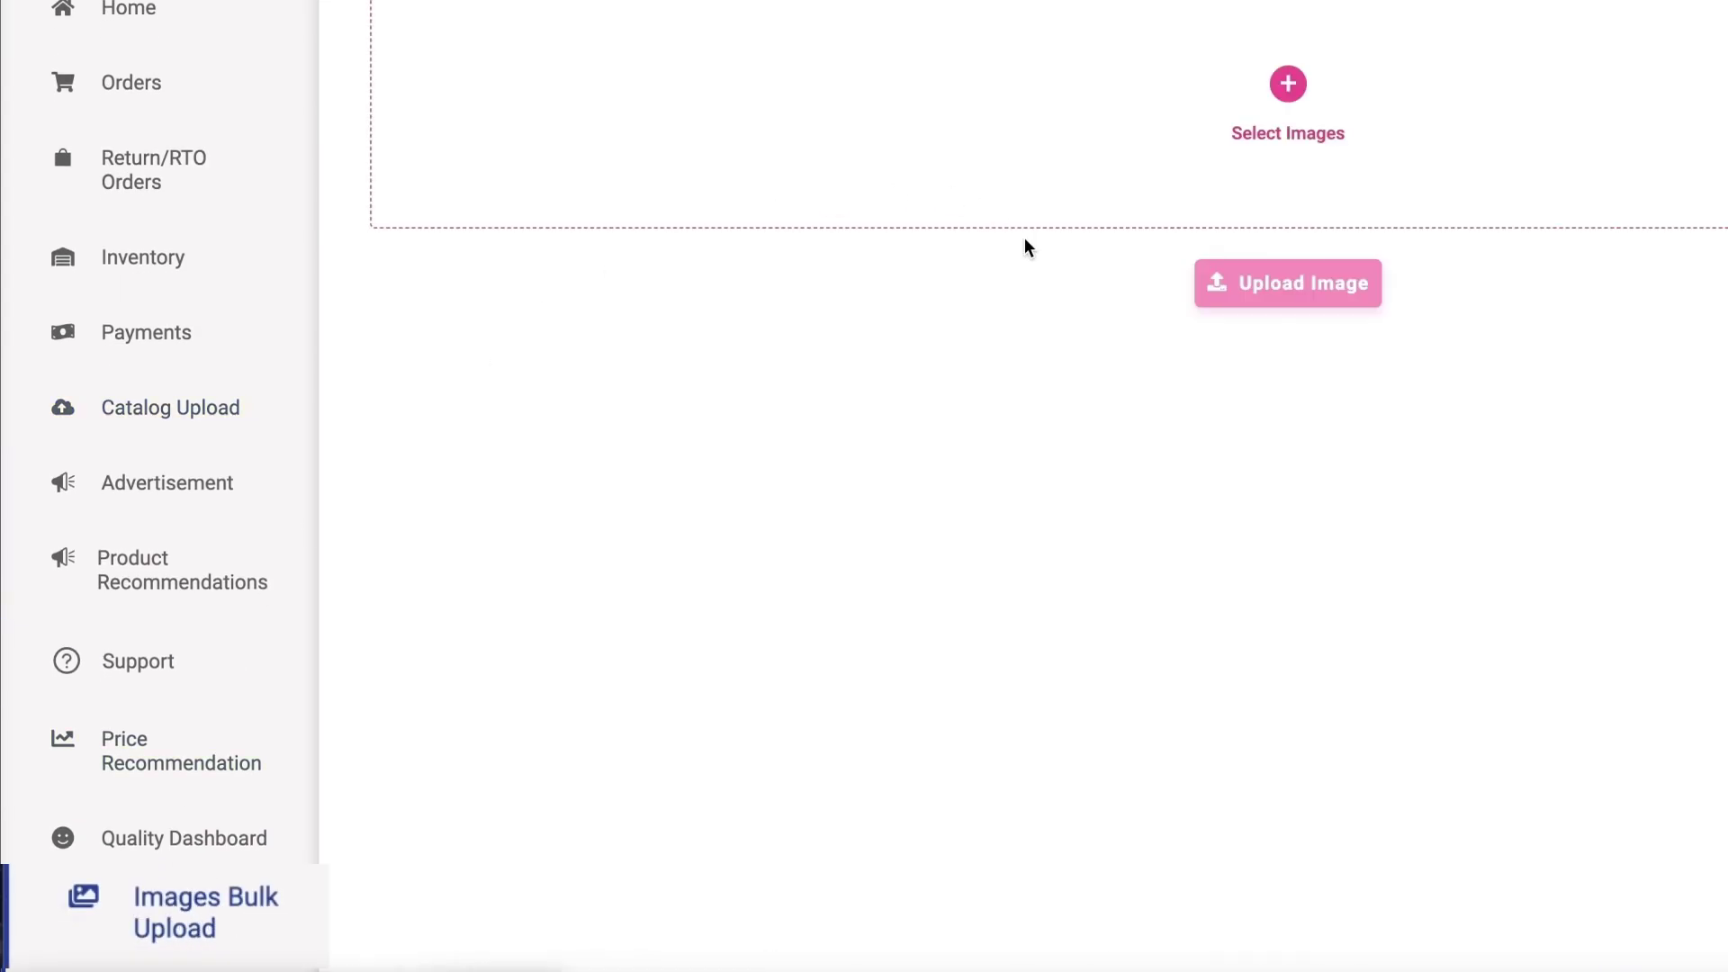
{"action": "left_click", "coordinate": [1132, 205]}
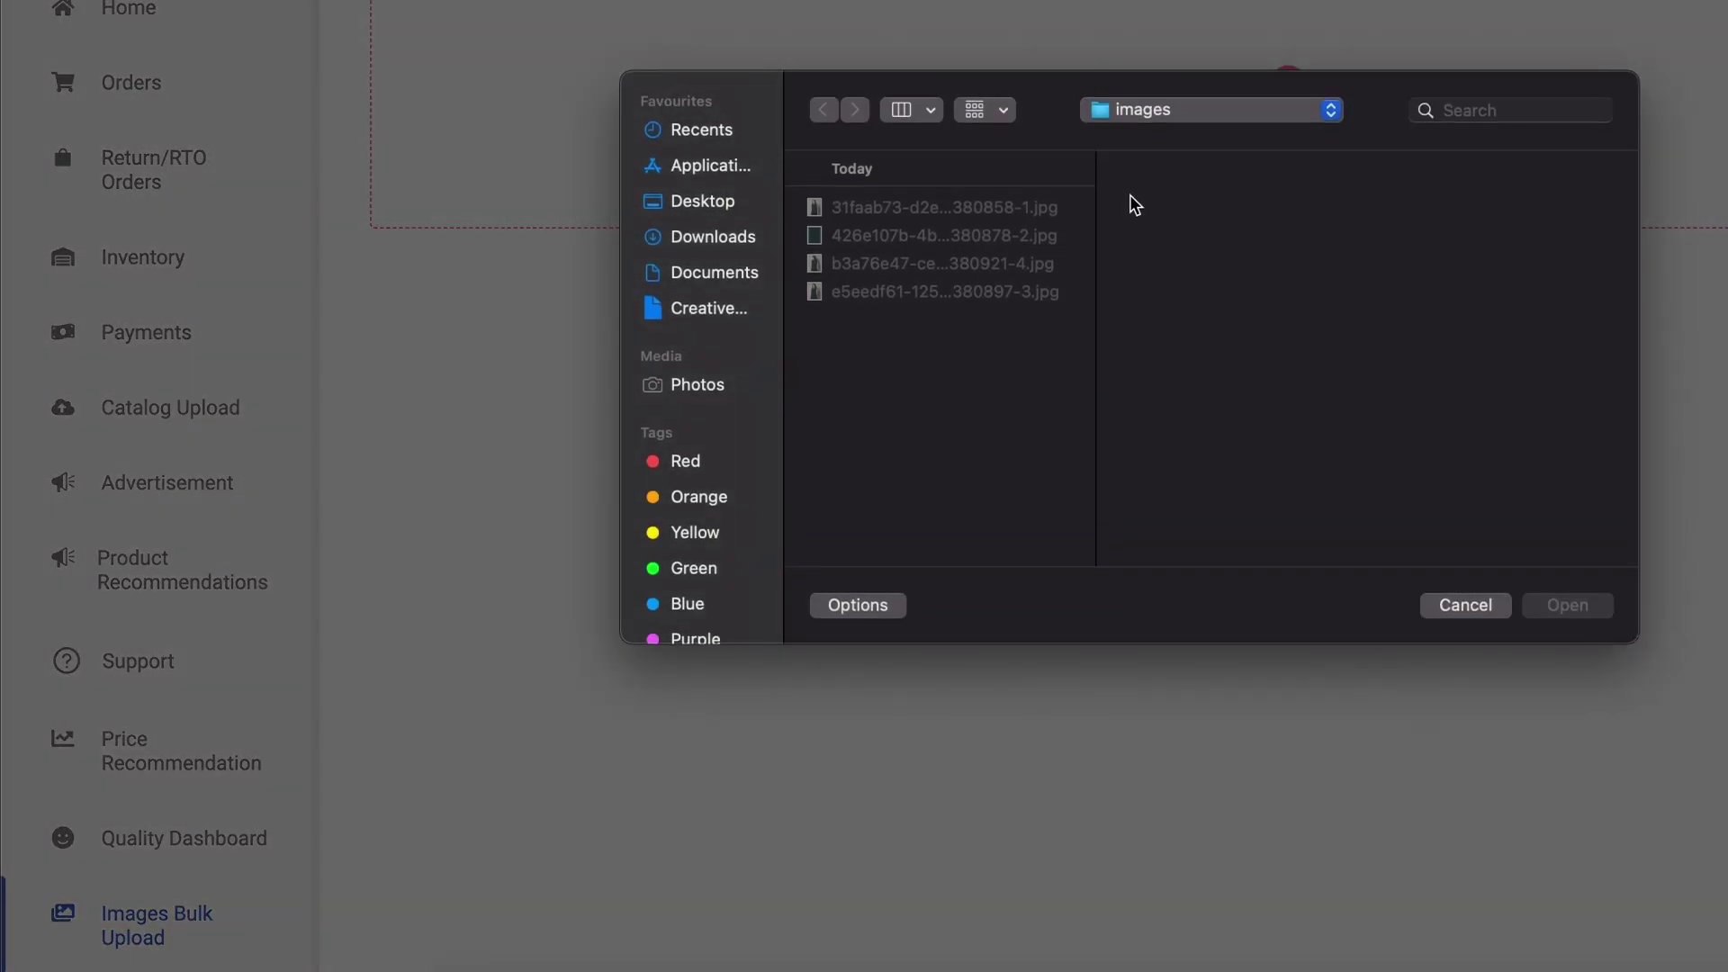
Select all four .jpg product images in the images folder and upload them.
{"action": "left_click", "coordinate": [992, 214]}
{"action": "left_click", "coordinate": [978, 239]}
{"action": "left_click", "coordinate": [978, 270]}
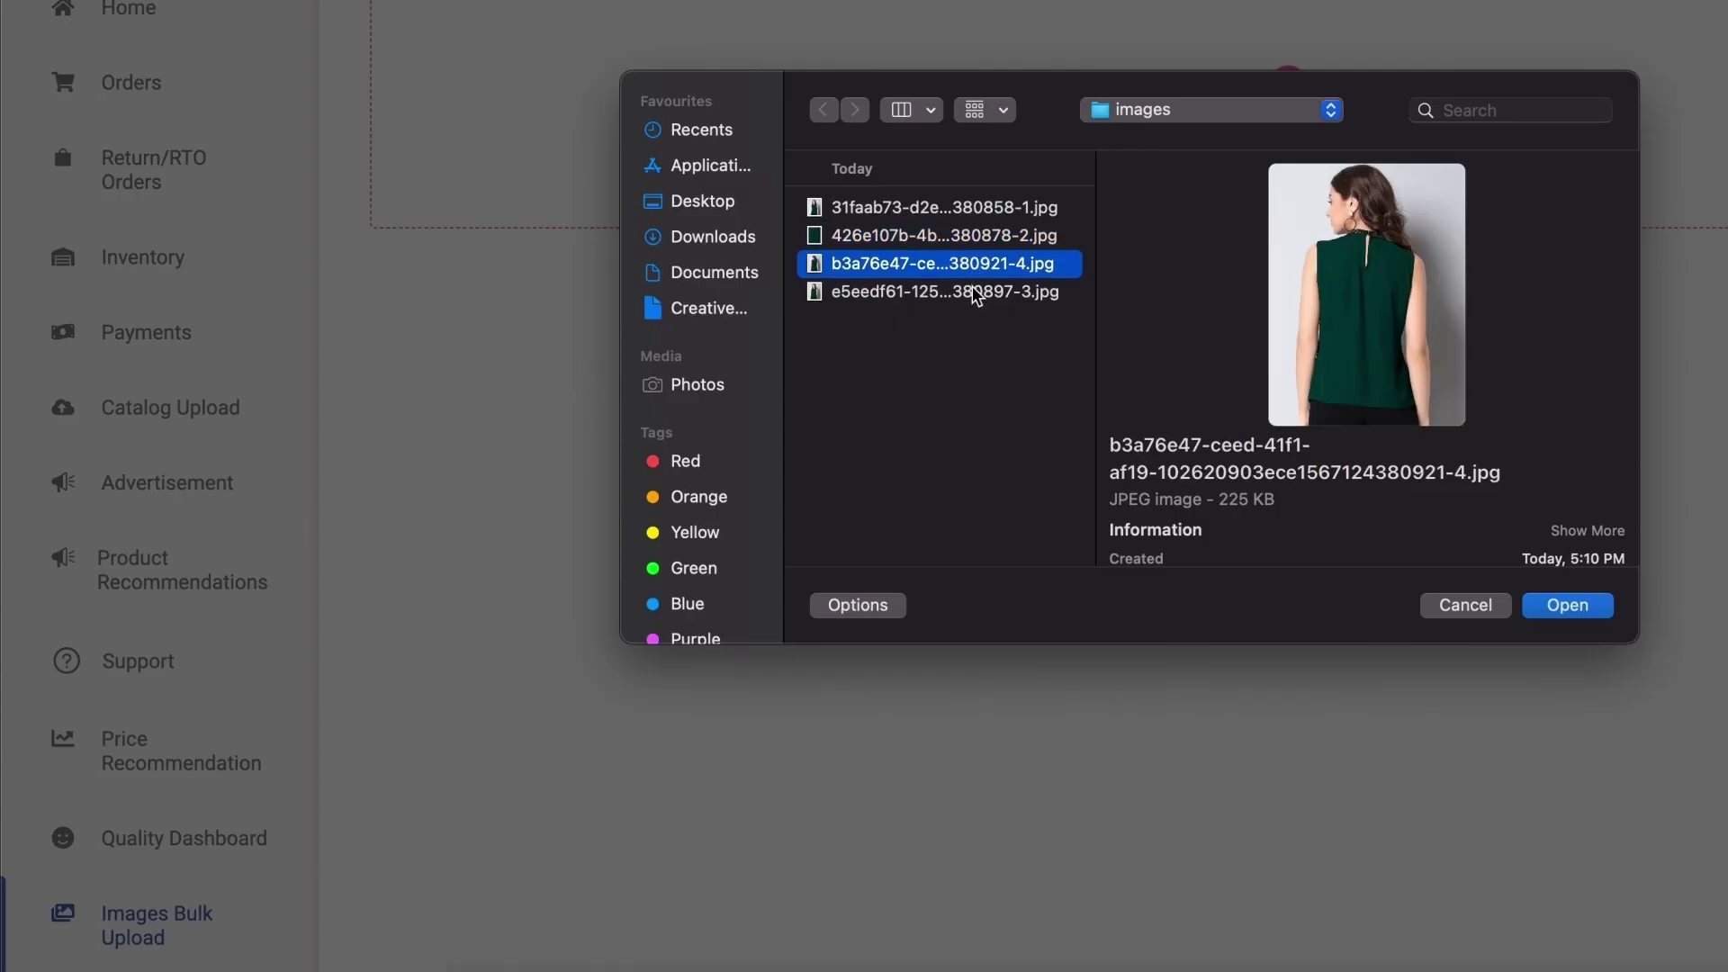
{"action": "left_click", "coordinate": [979, 294]}
{"action": "left_click", "coordinate": [1001, 216], "text": "shift"}
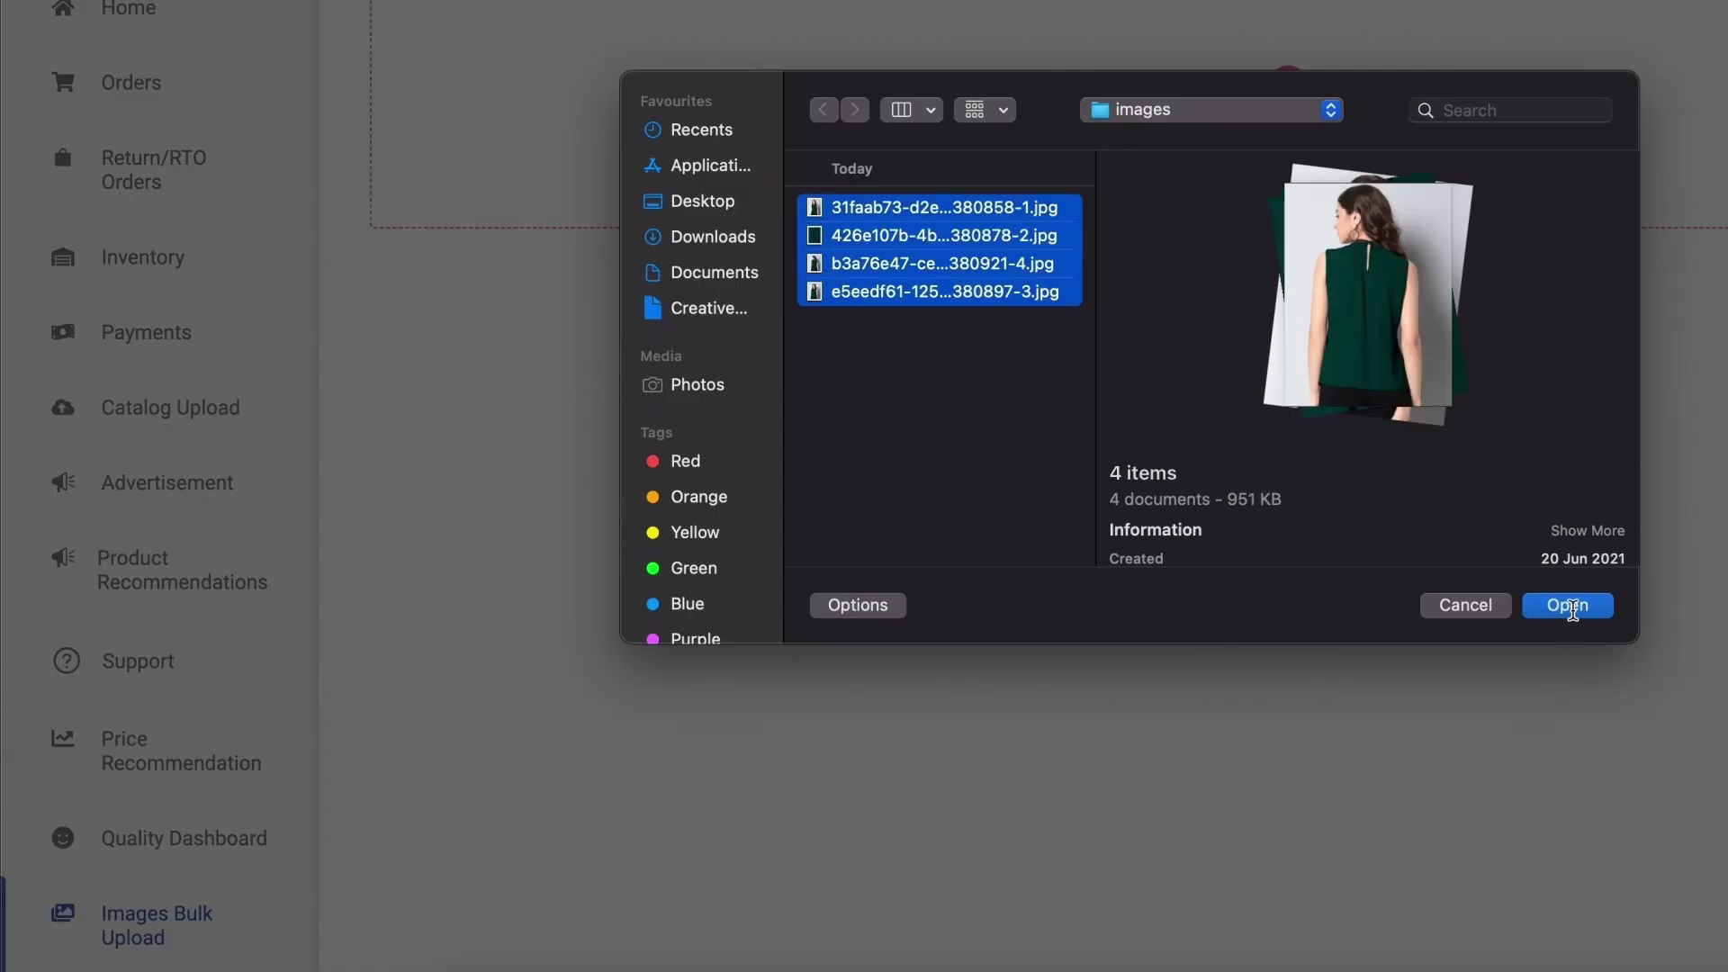
{"action": "left_click", "coordinate": [1571, 608]}
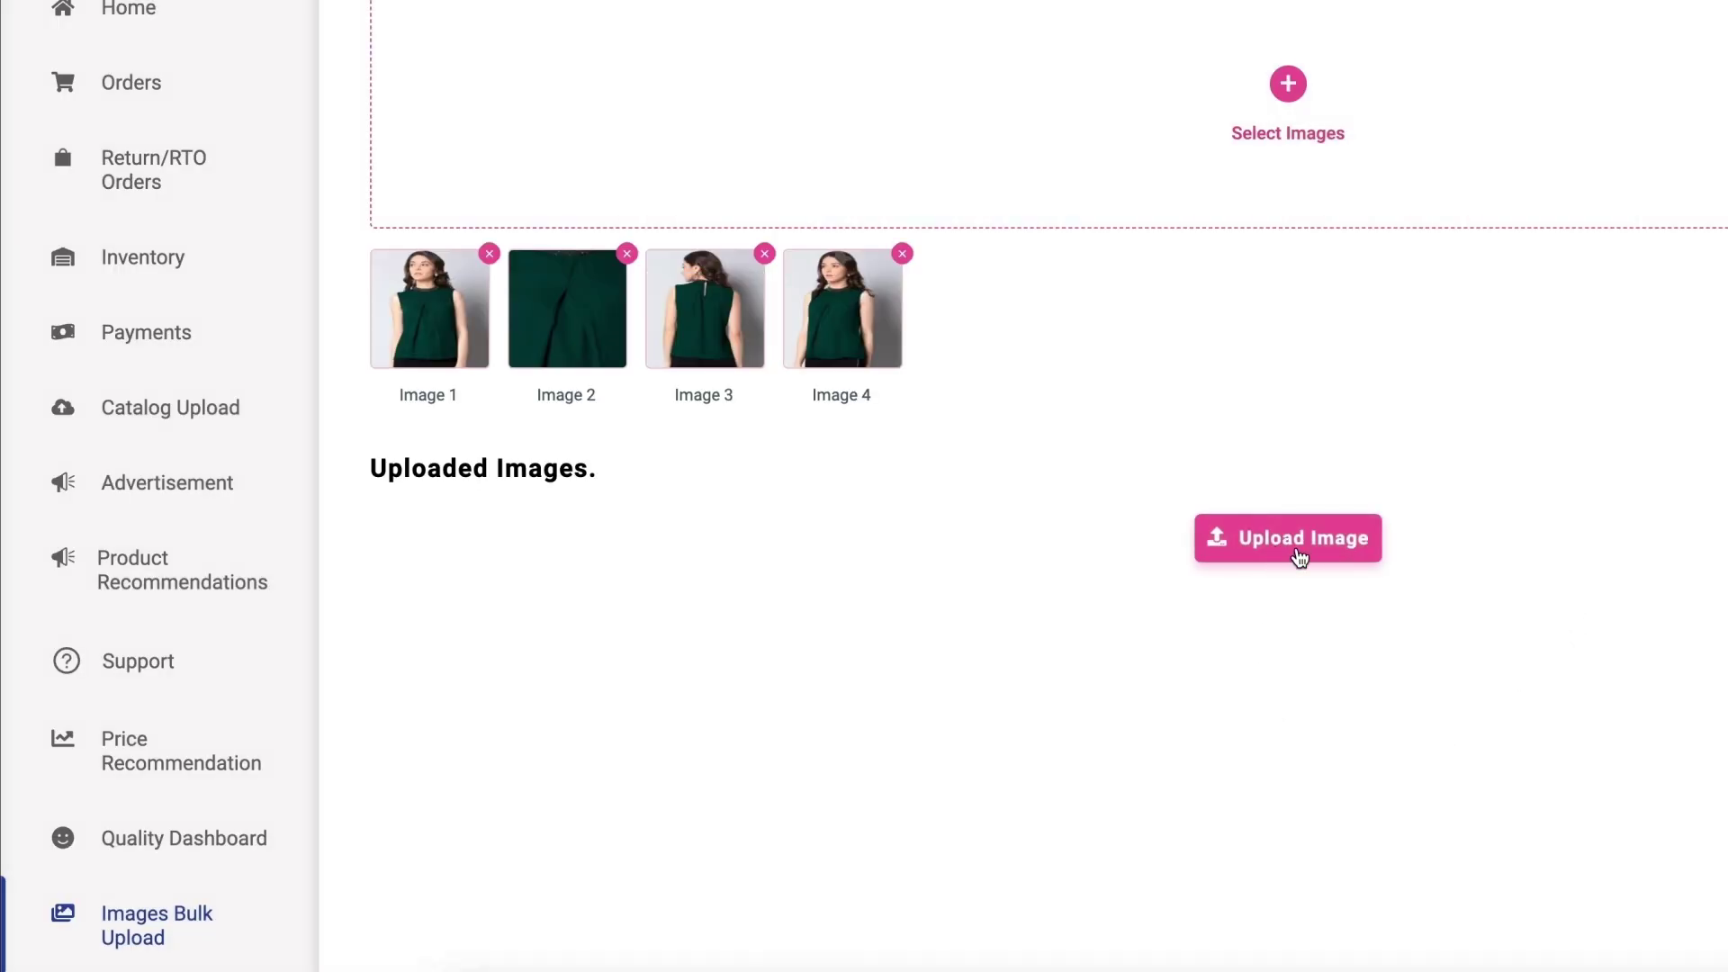
{"action": "left_click", "coordinate": [1301, 540]}
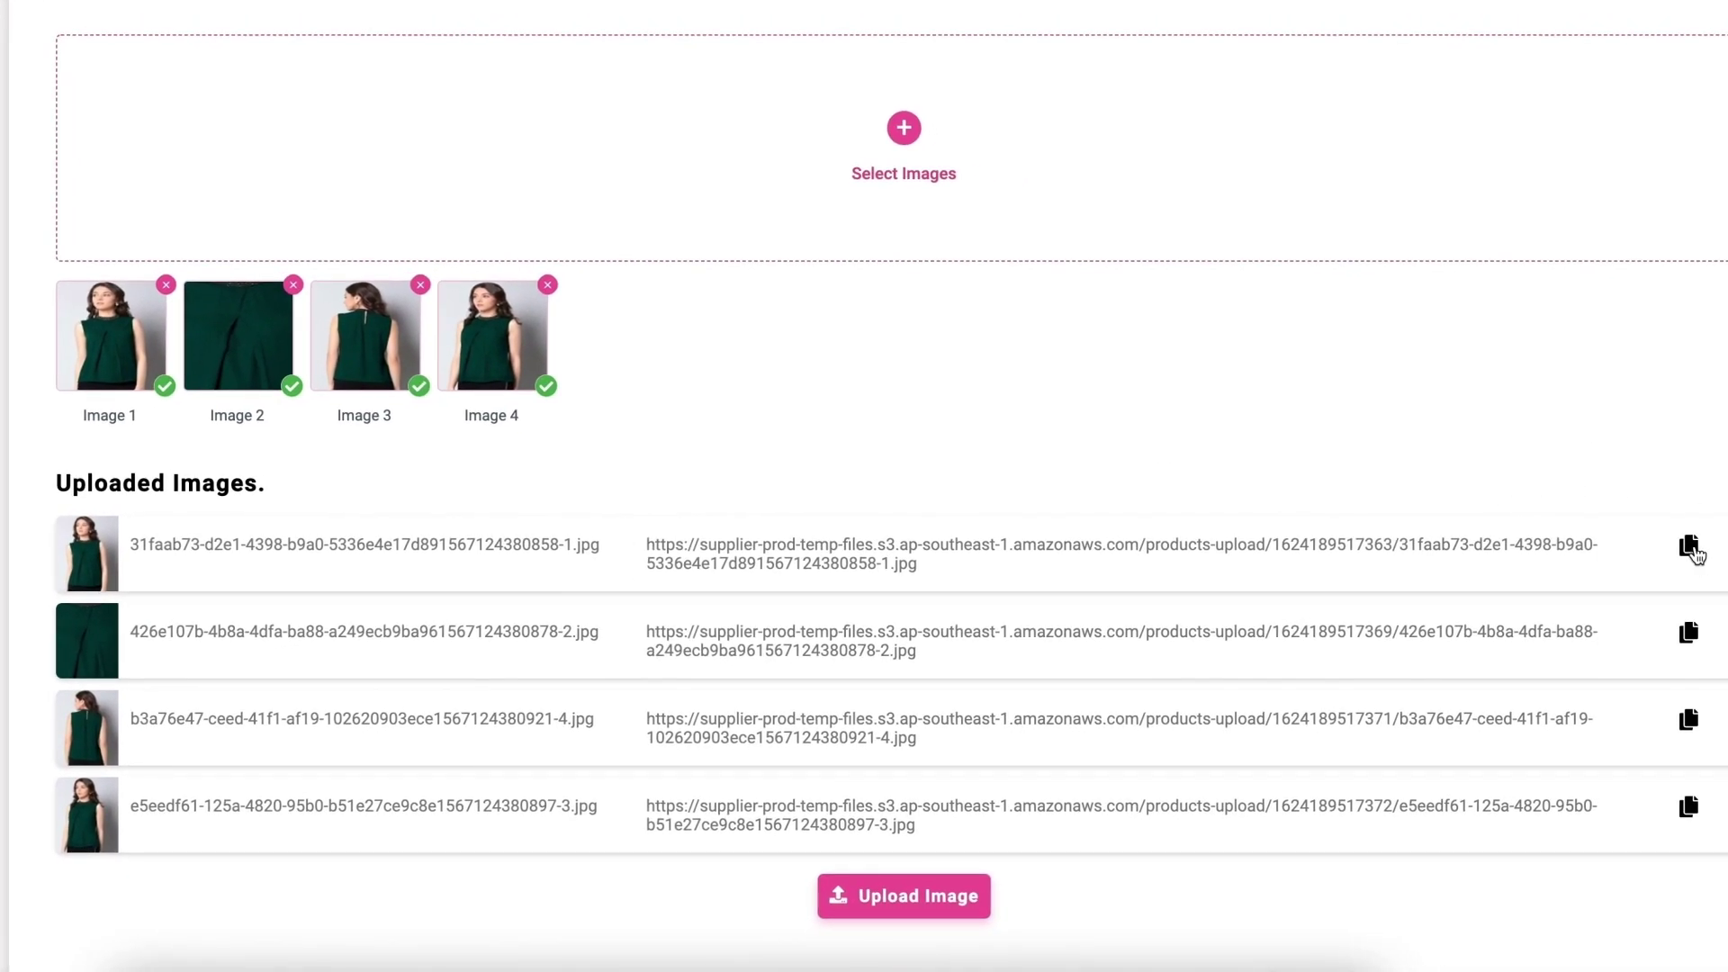
Paste the four hosted image links into Image 1 (Front), Image 2, Image 3 and Image 4.
{"action": "left_click", "coordinate": [1690, 547]}
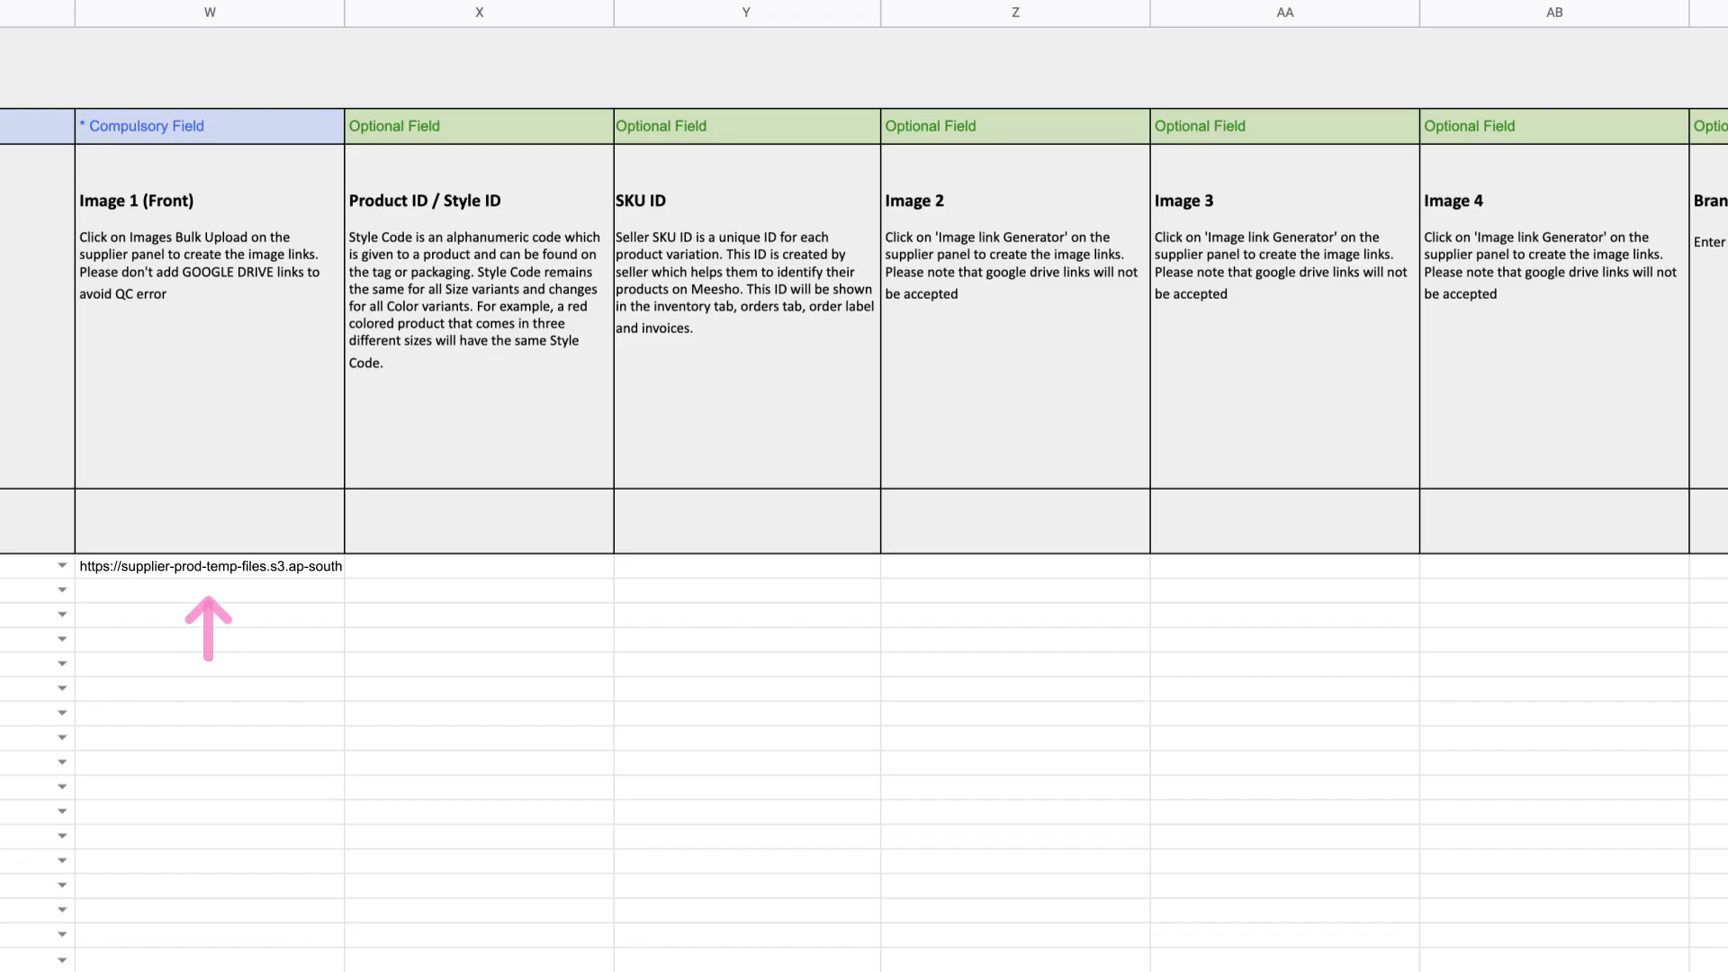
{"action": "key", "text": "ctrl+v"}
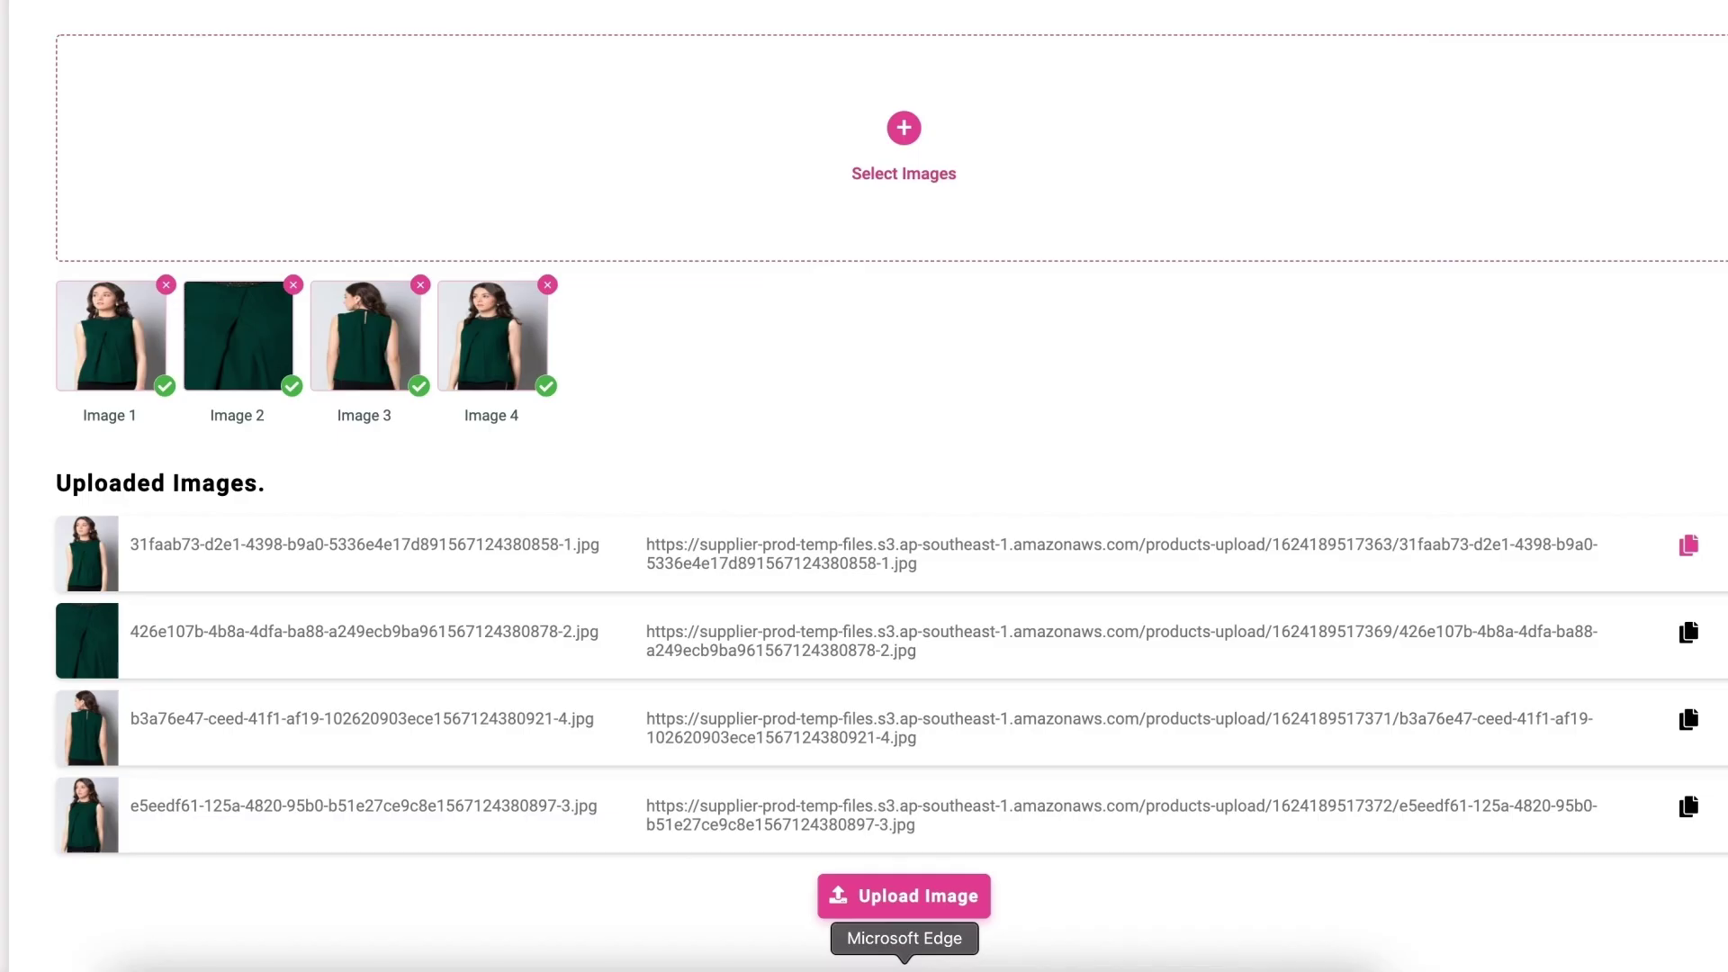
{"action": "left_click", "coordinate": [1689, 632]}
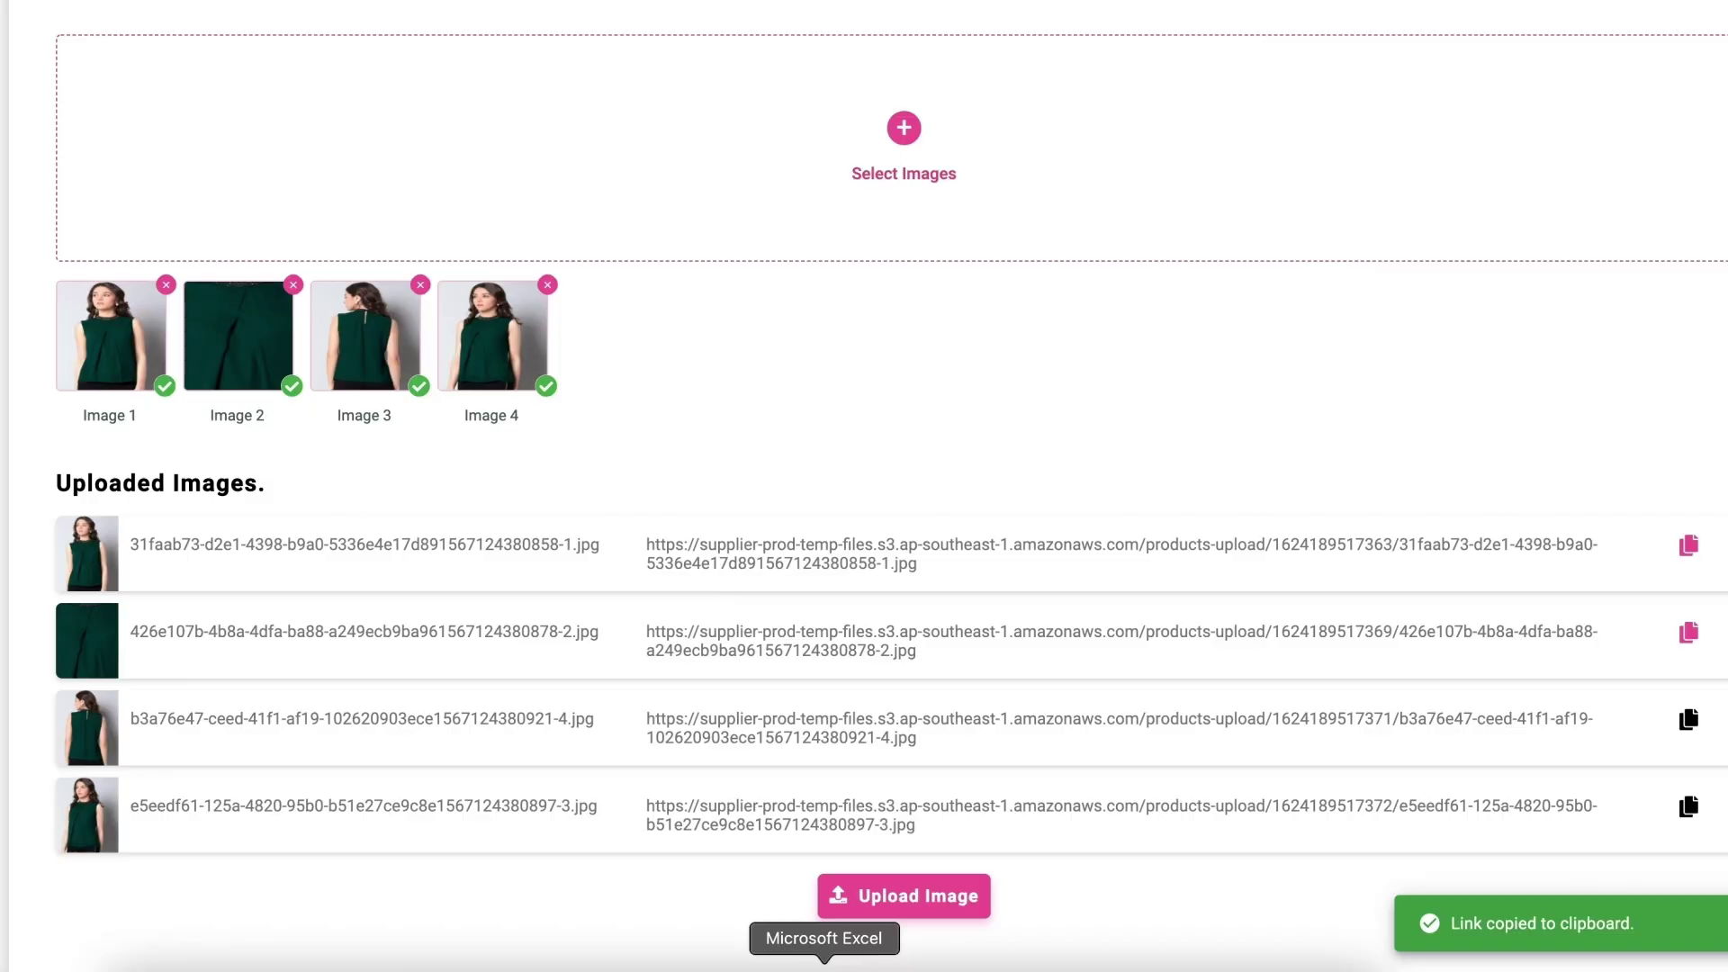
{"action": "left_click", "coordinate": [824, 956]}
{"action": "key", "text": "ctrl+v"}
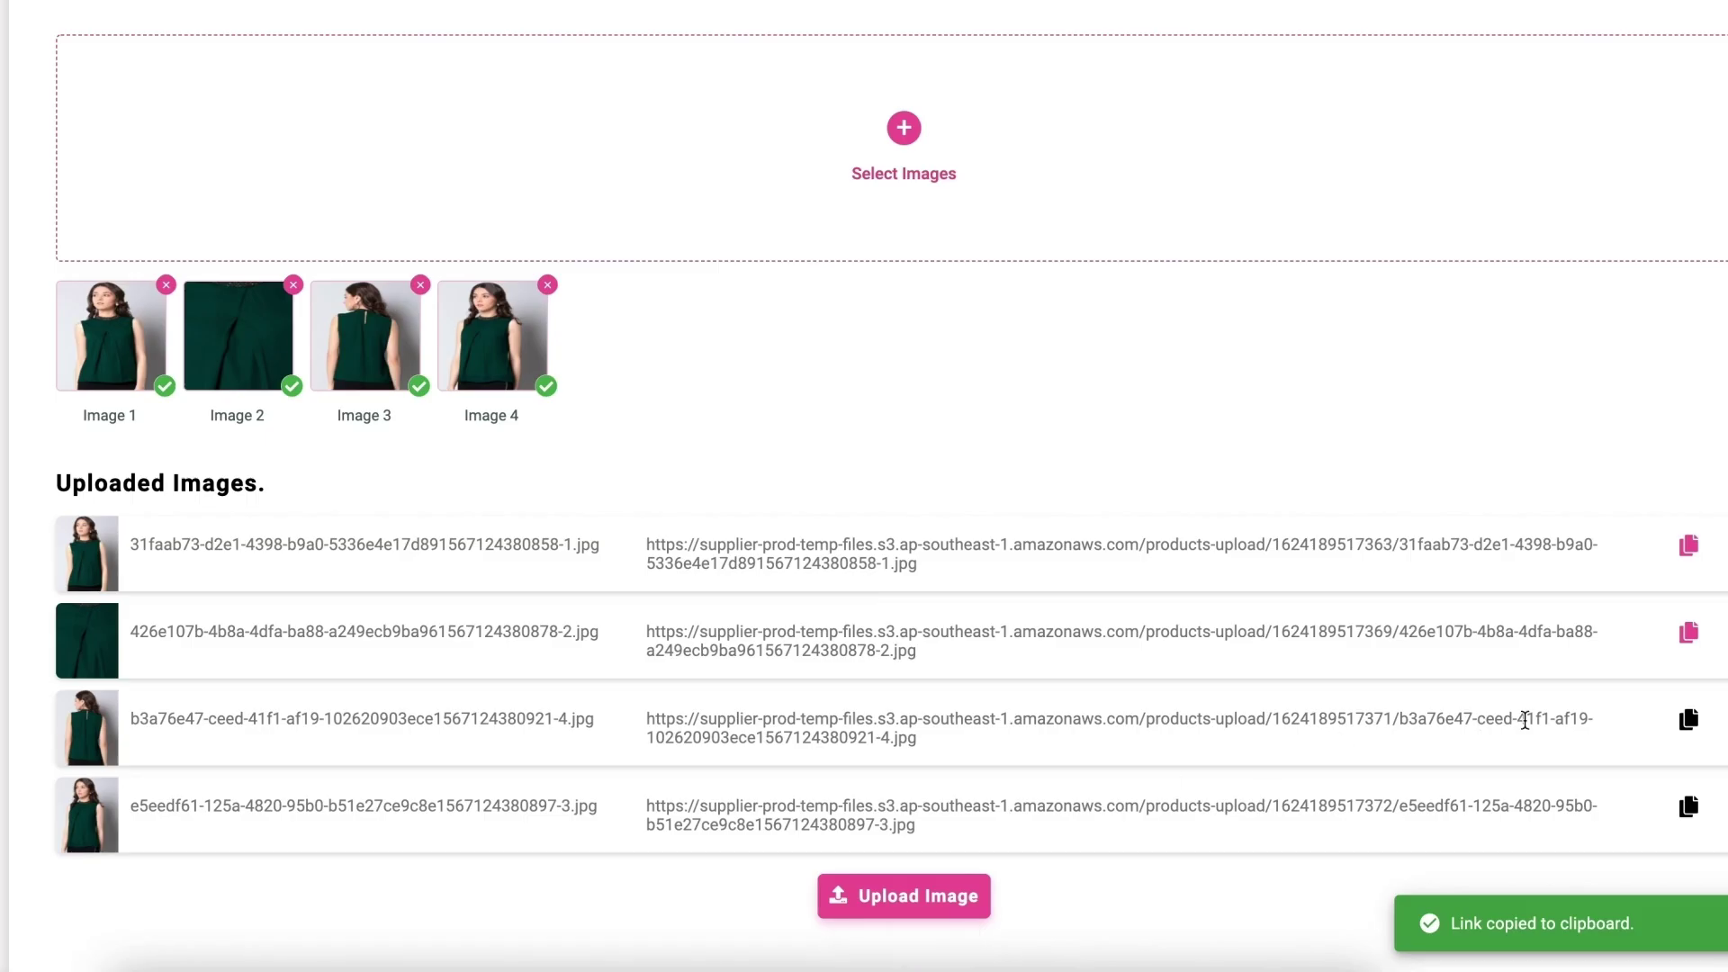
{"action": "left_click", "coordinate": [1692, 724]}
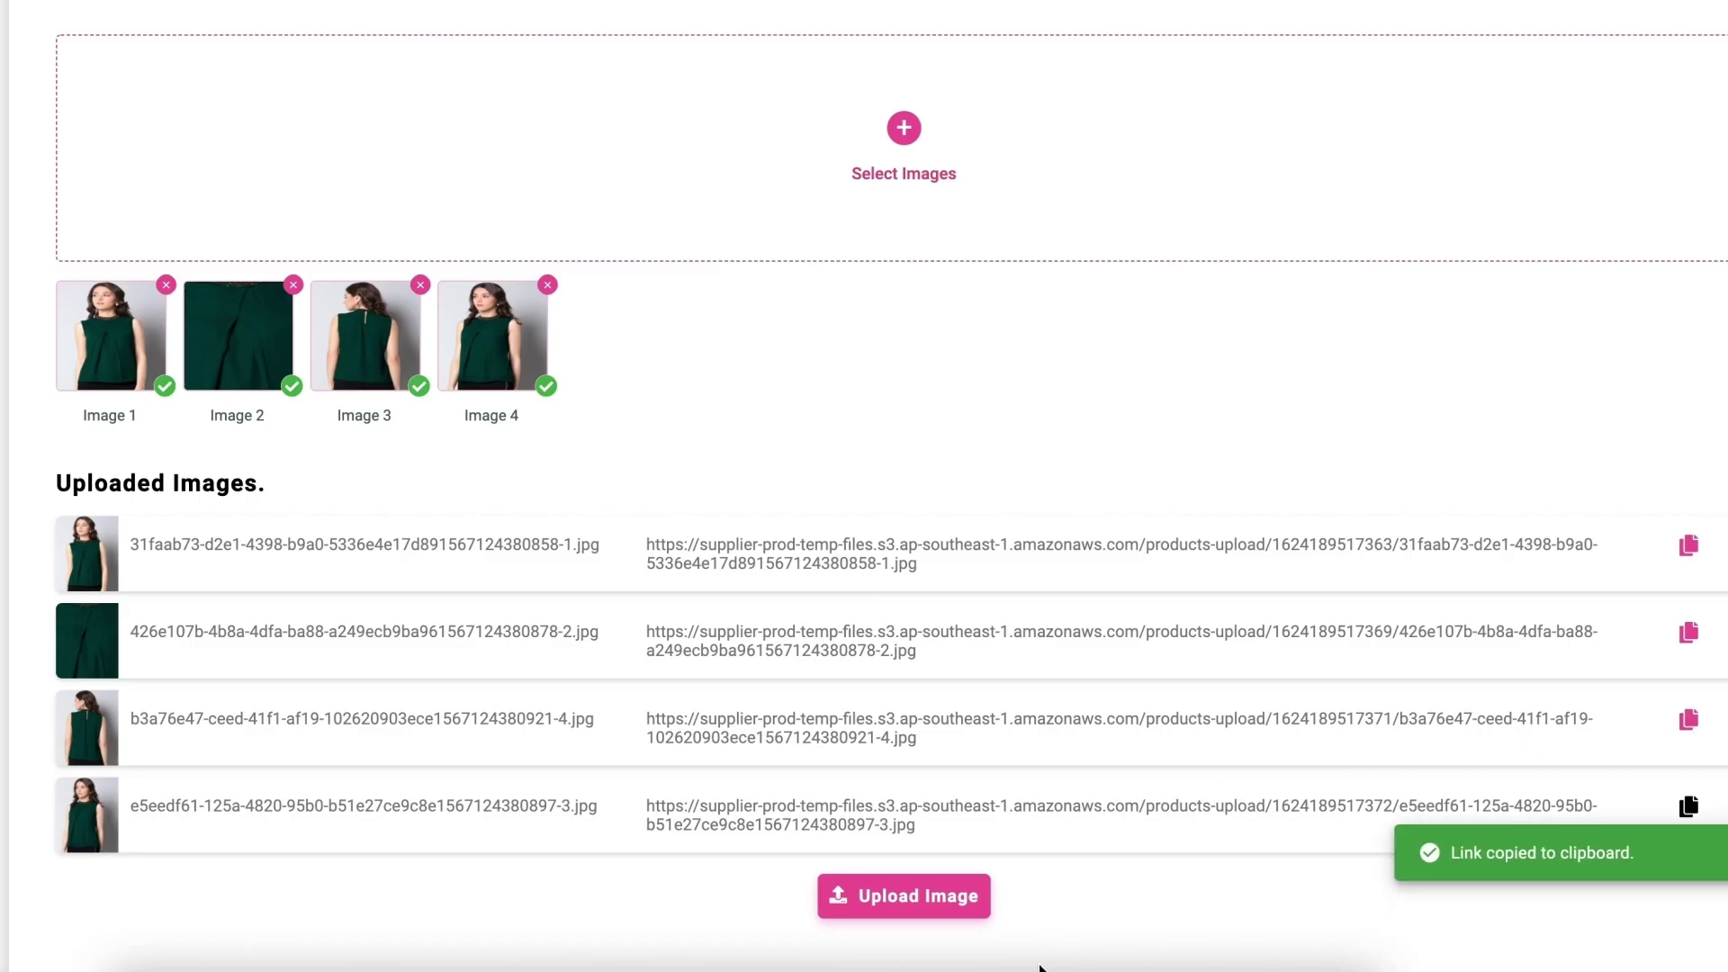
{"action": "left_click", "coordinate": [824, 956]}
{"action": "key", "text": "ctrl+v"}
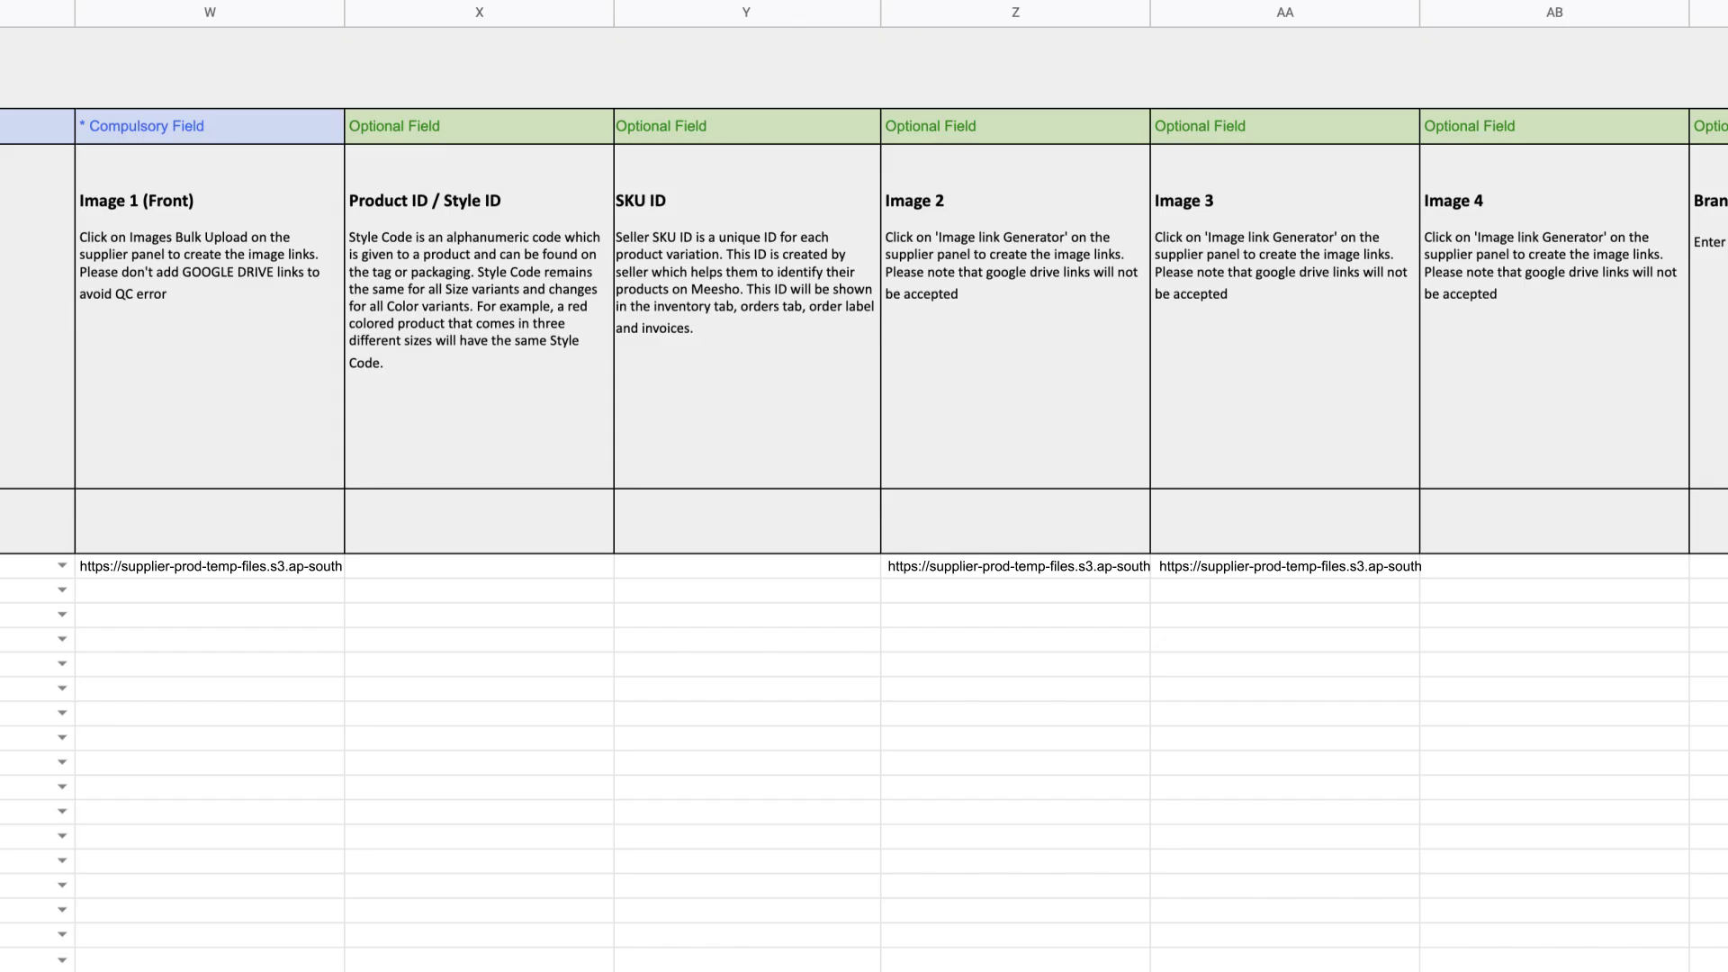
{"action": "left_click", "coordinate": [1689, 801]}
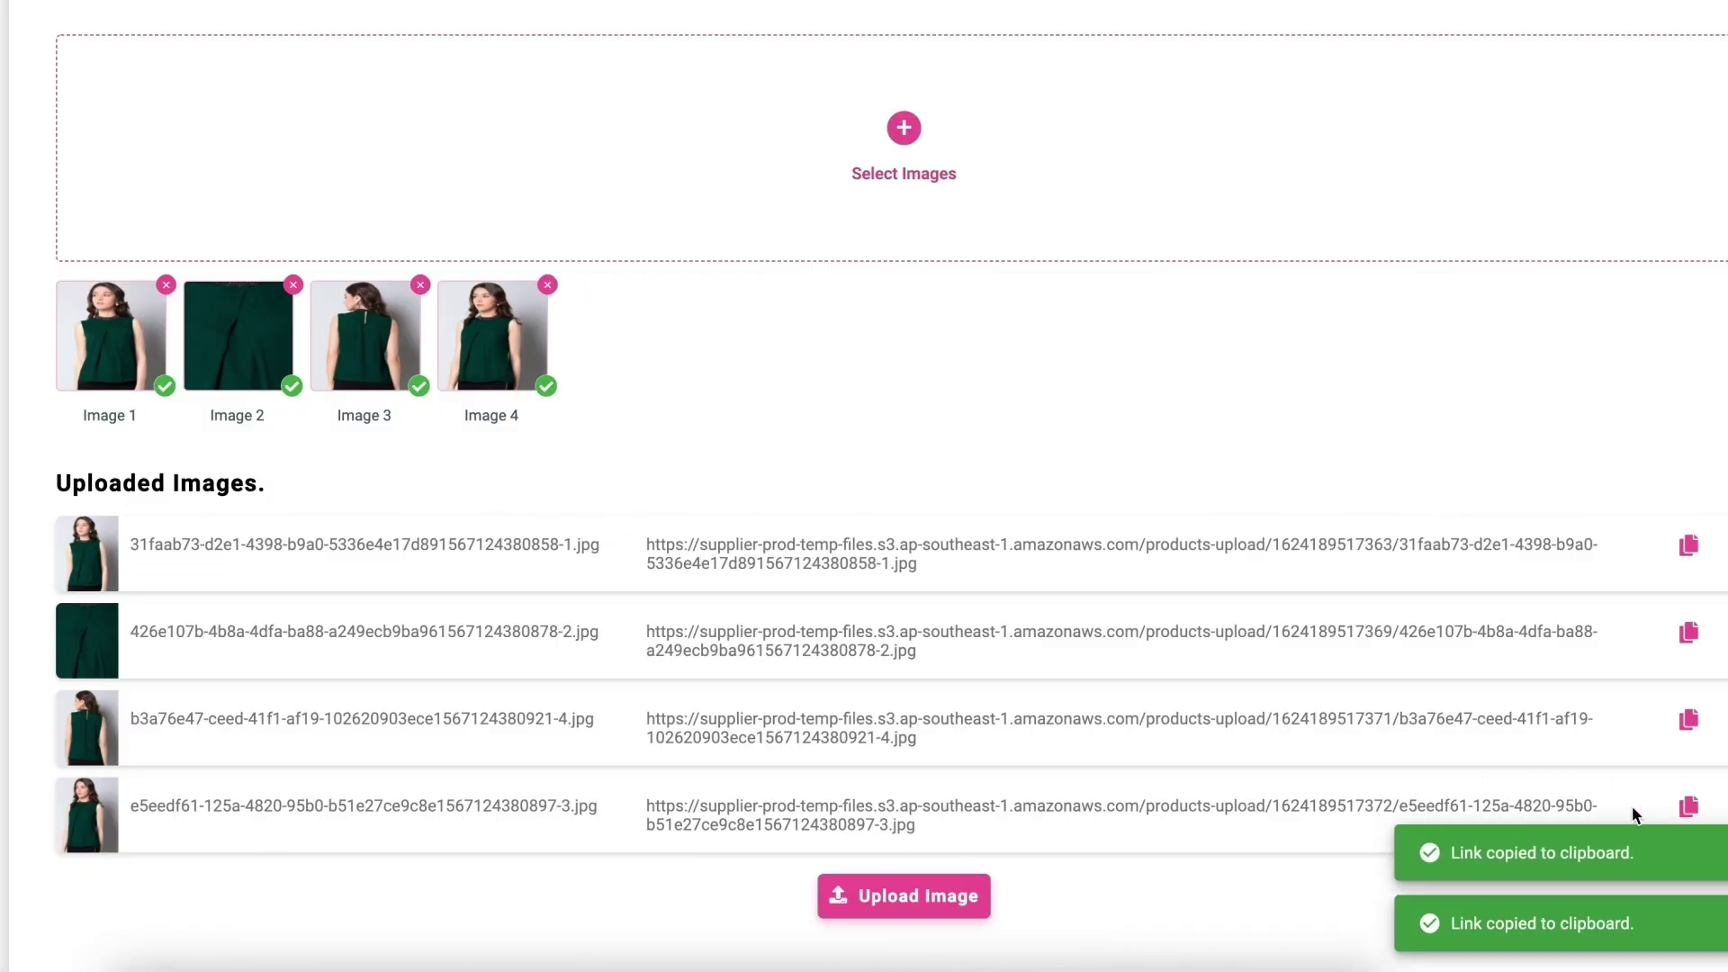
{"action": "left_click", "coordinate": [828, 945]}
{"action": "key", "text": "ctrl+v"}
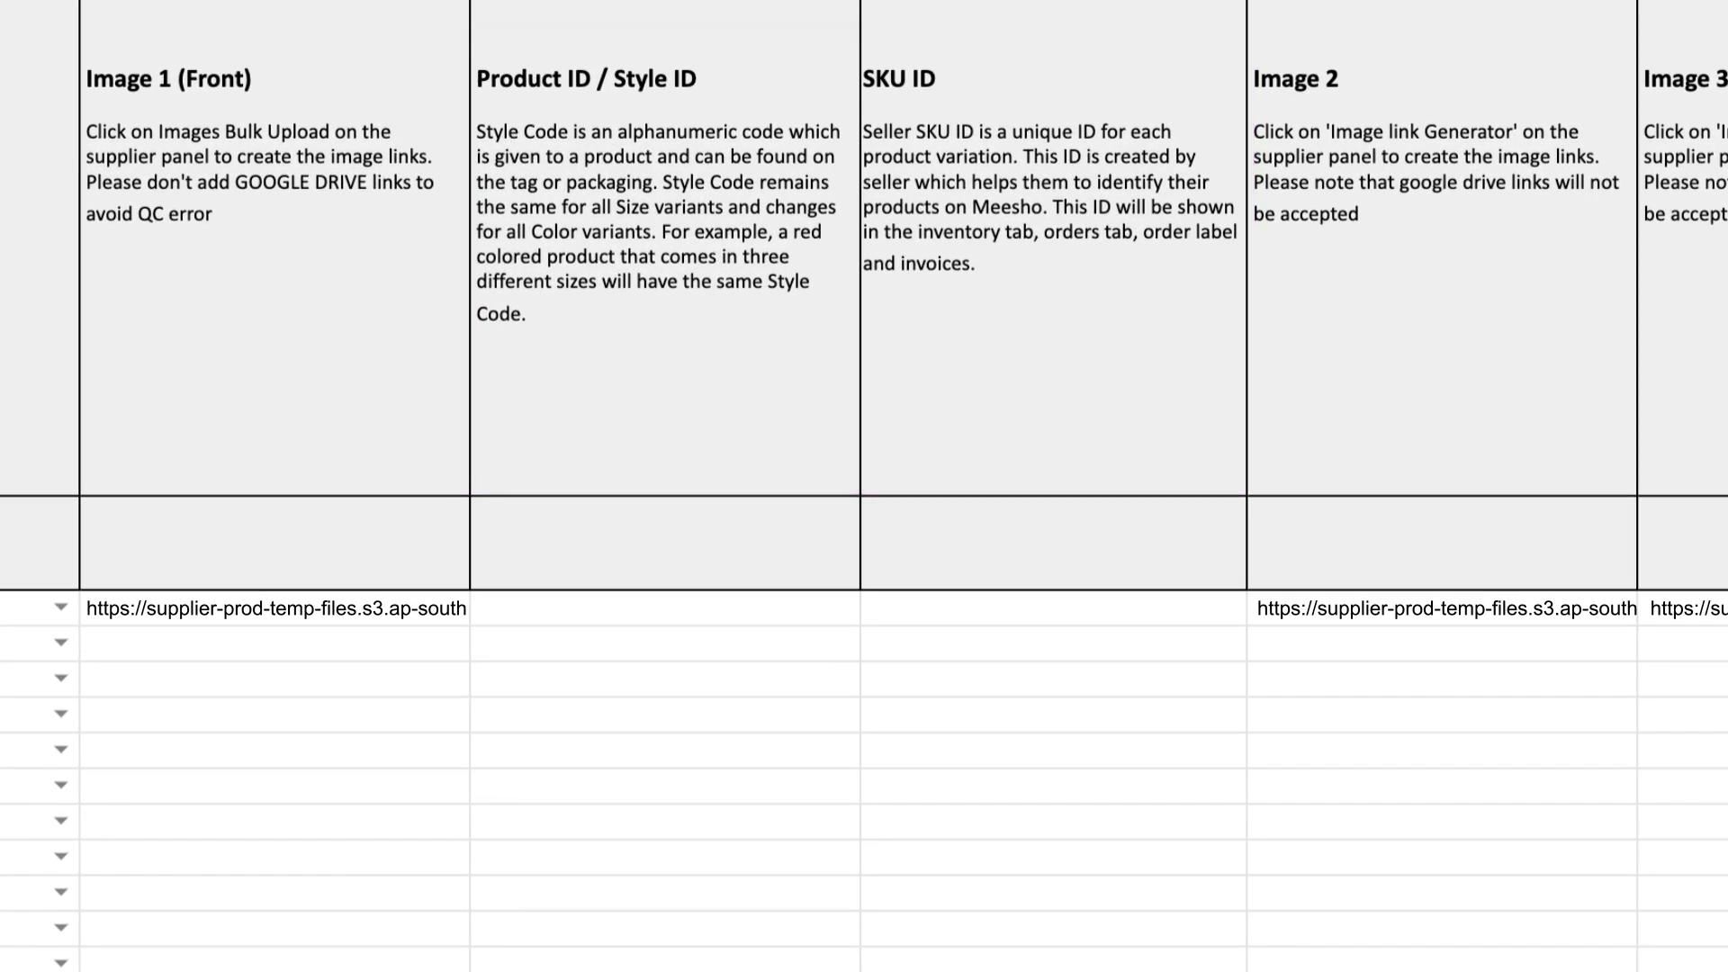
Enter style code Green_Top with SKU IDs Green_Top_XL and Green_Top_L in the product rows.
{"action": "type", "text": "Green_Top"}
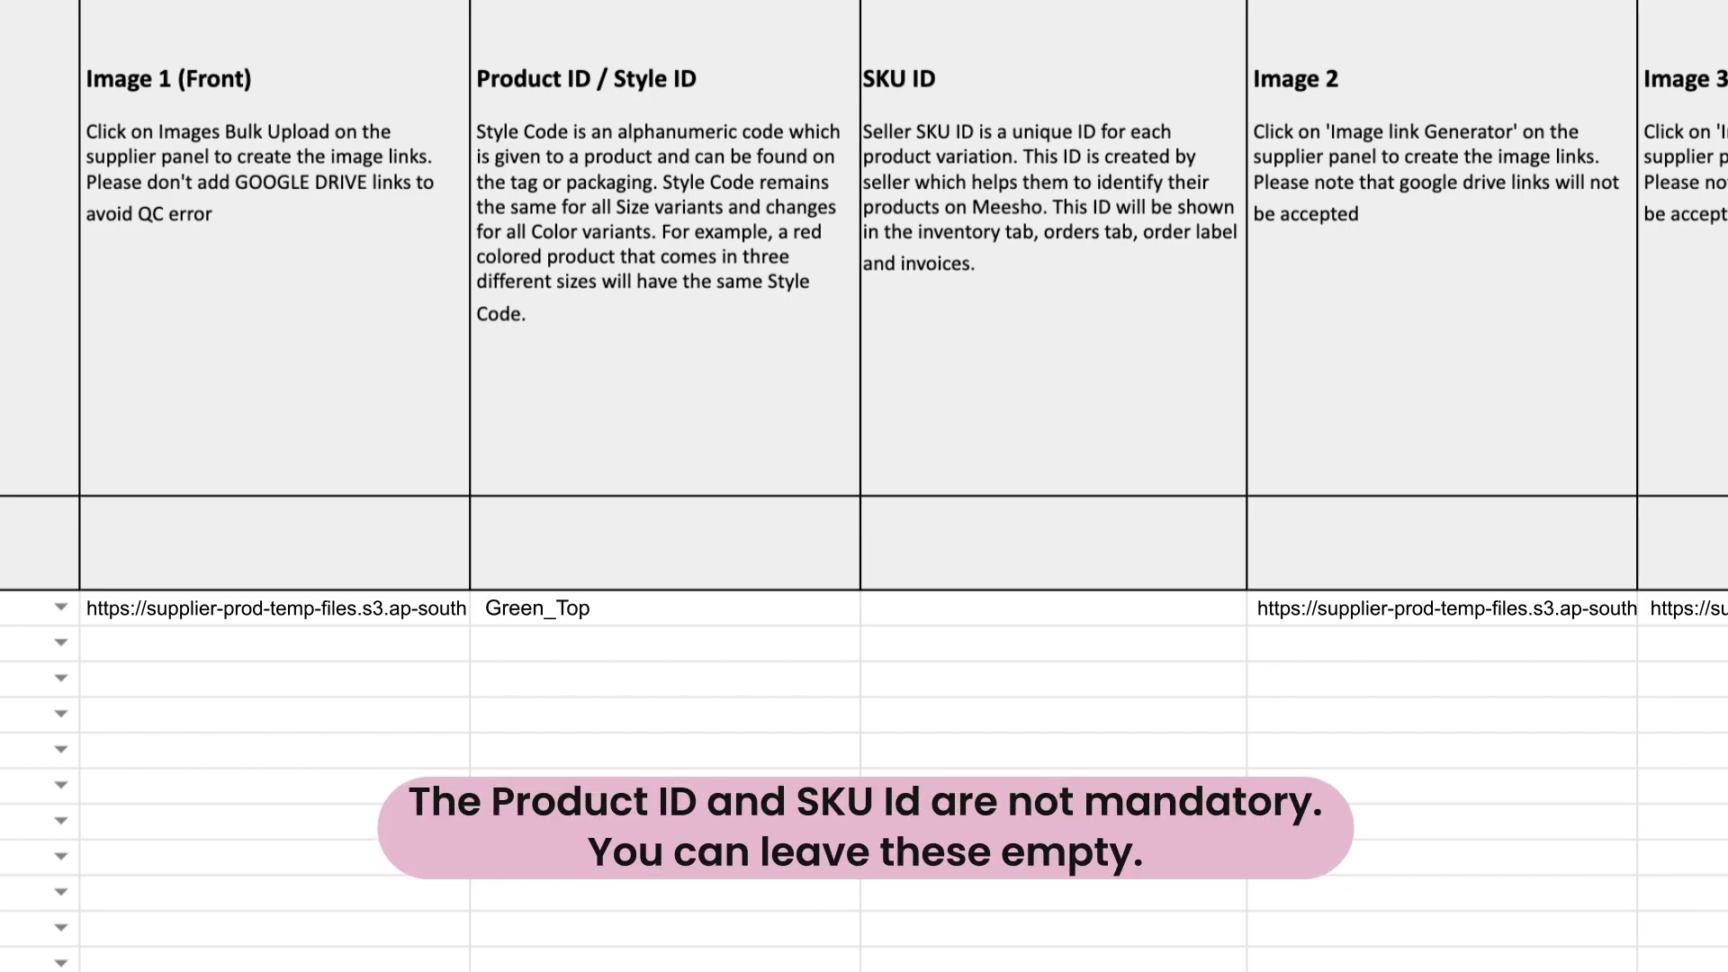
{"action": "type", "text": "Green_Top_XL"}
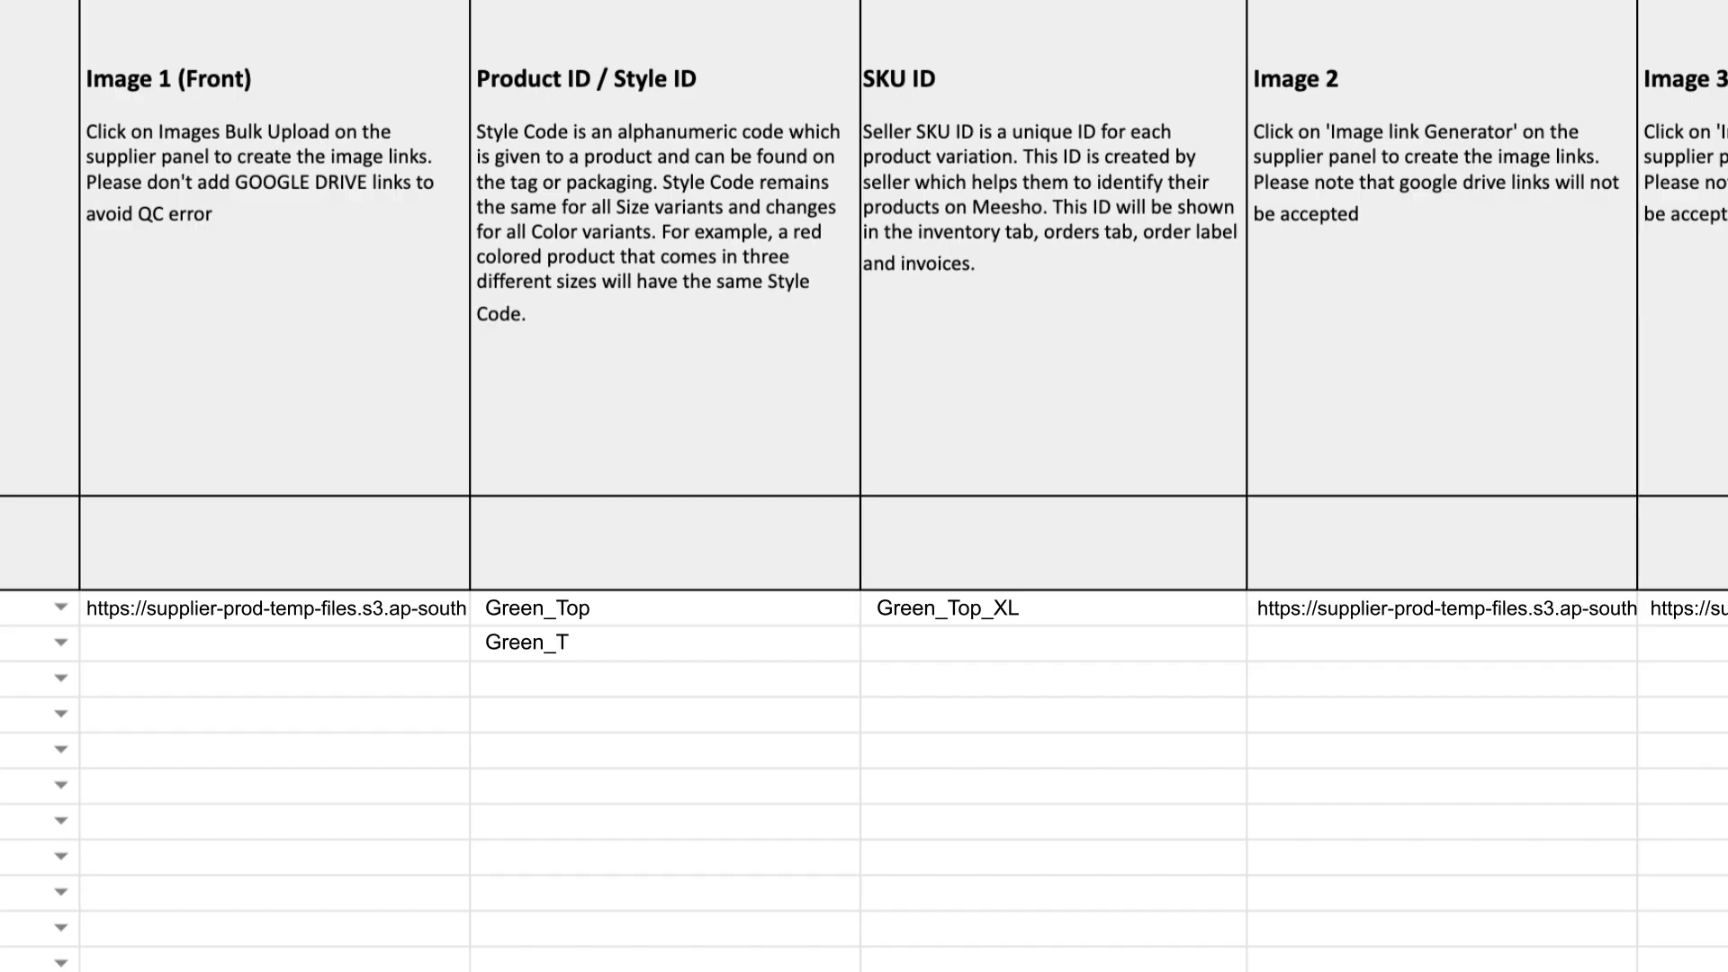
{"action": "type", "text": "op_L"}
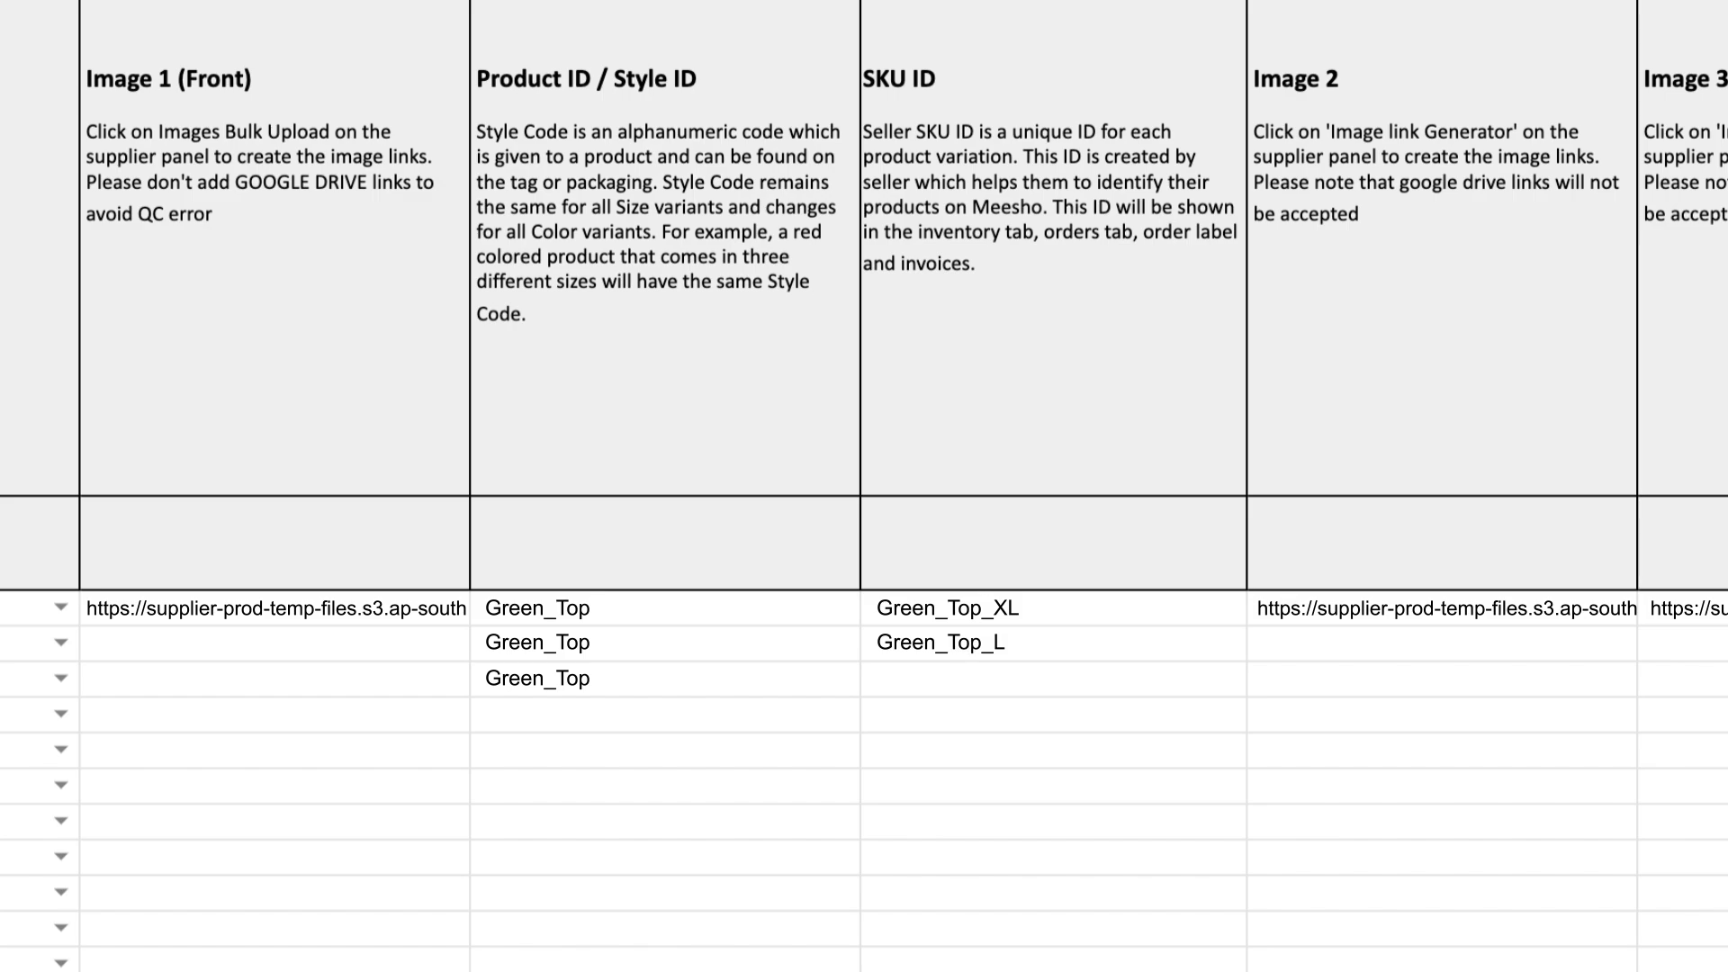
{"action": "type", "text": "Green_Top_"}
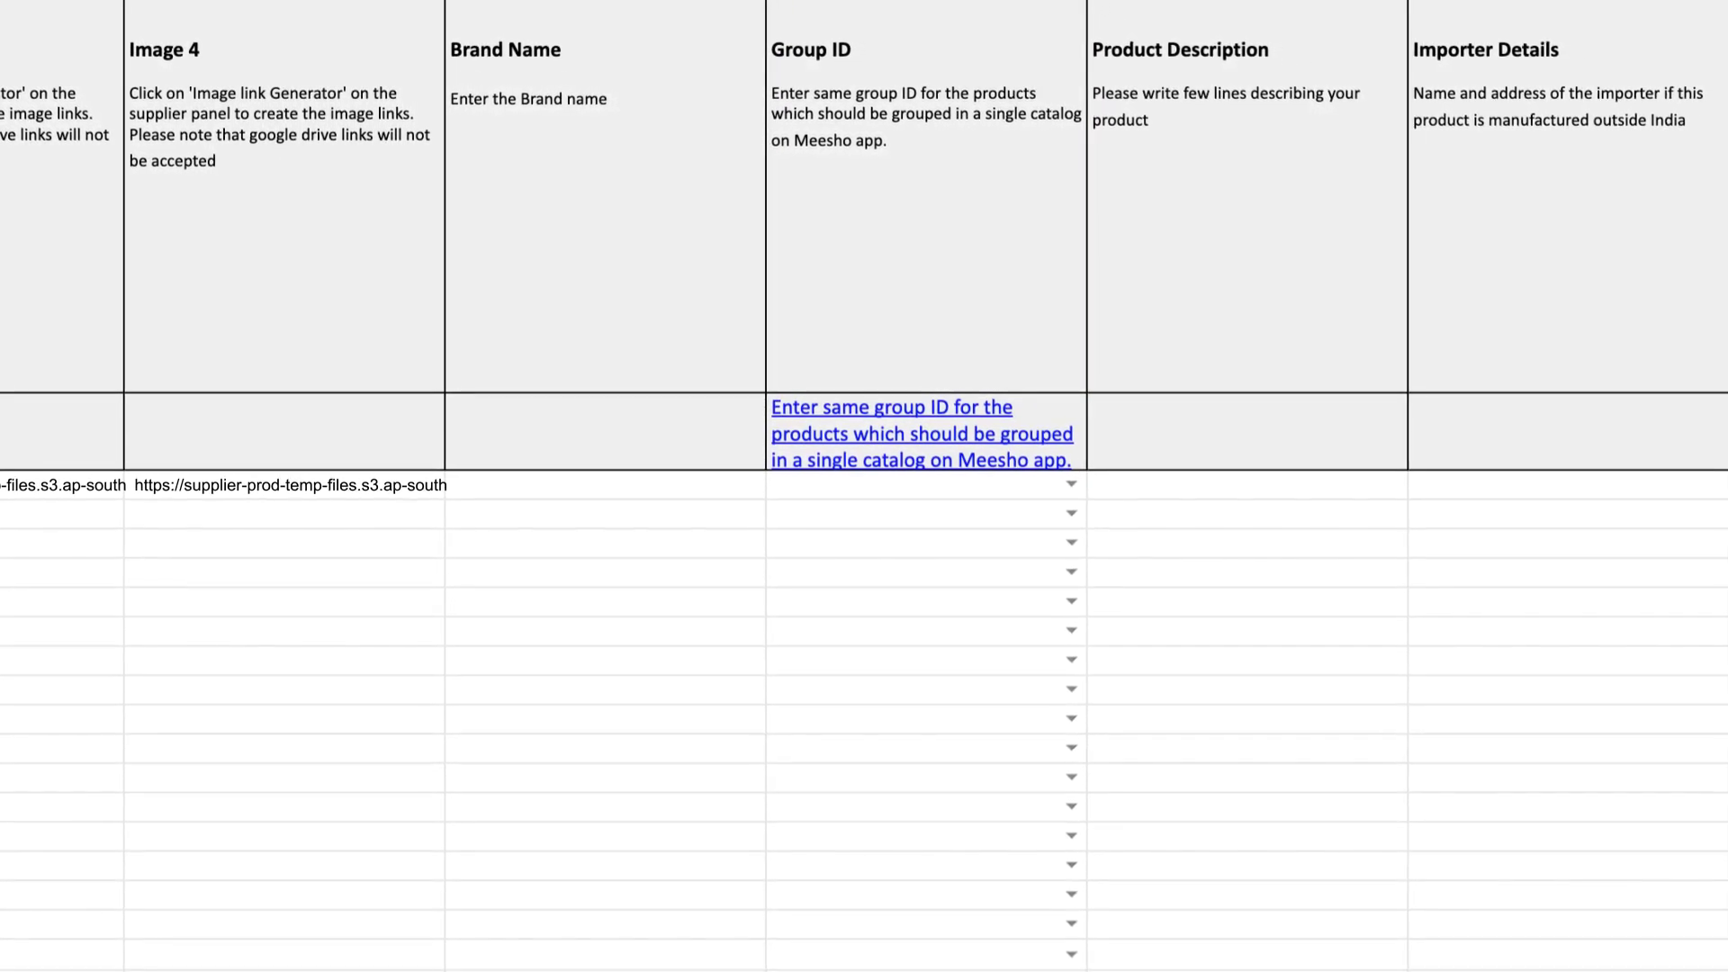
Set Group ID to Group 01 for rows 1–3 and Group 02 for rows 4–6.
{"action": "left_click", "coordinate": [1069, 482]}
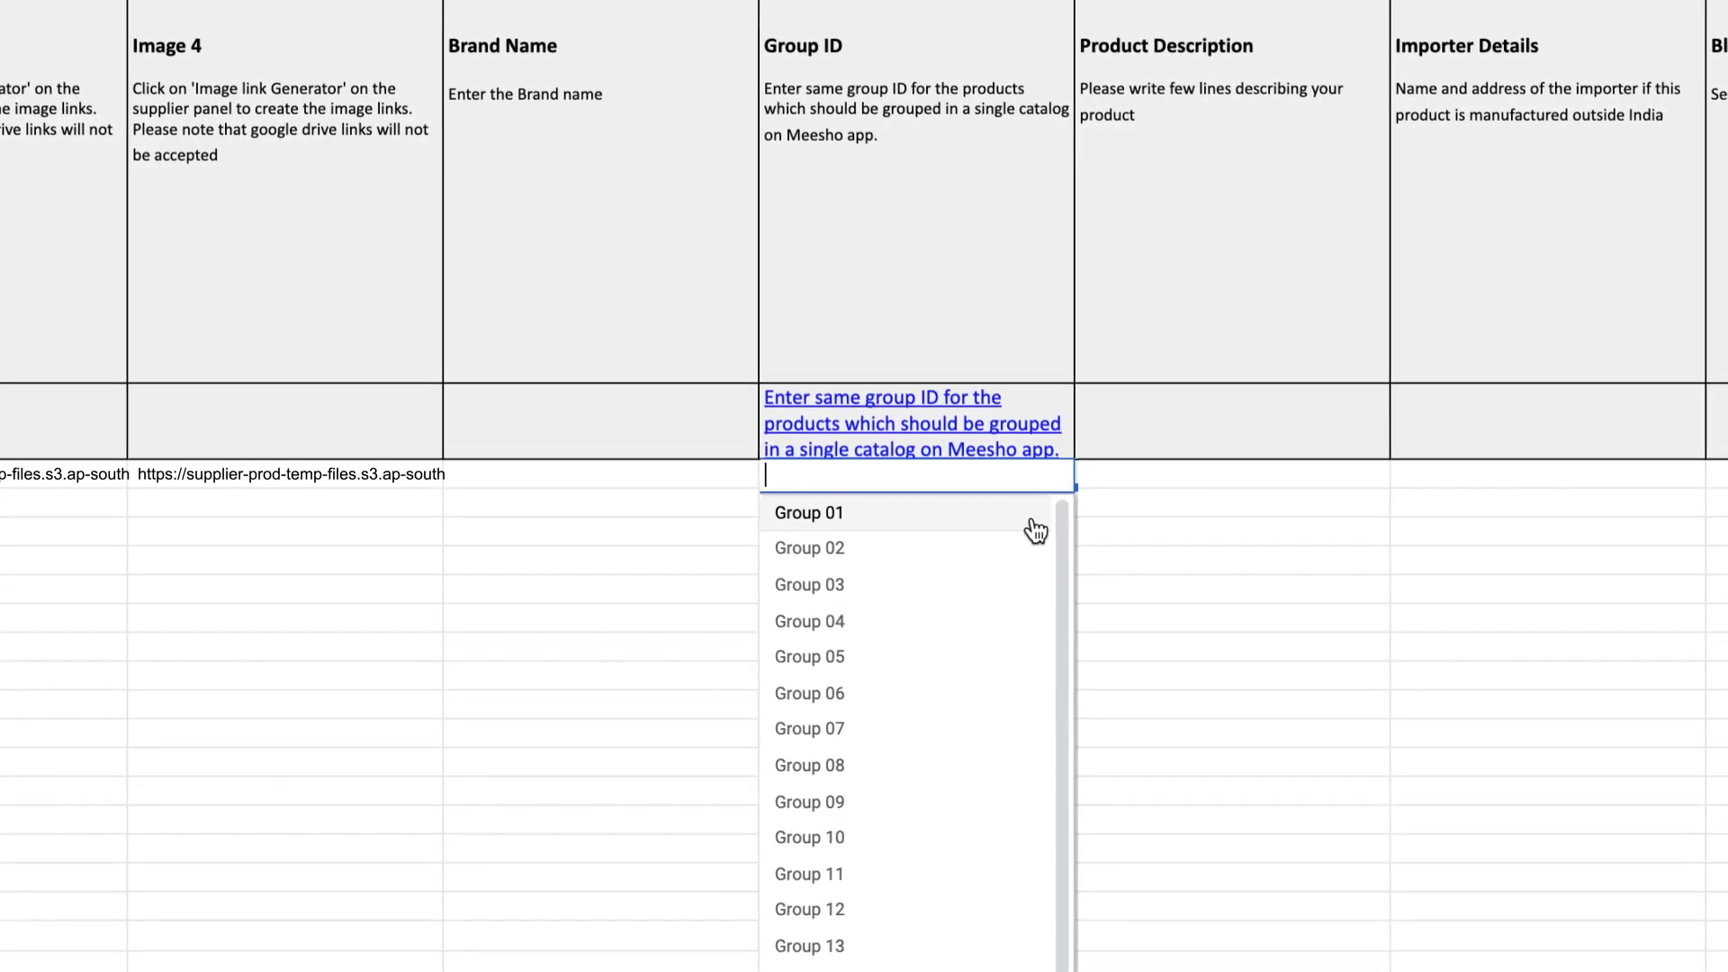
{"action": "left_click", "coordinate": [1064, 520]}
{"action": "left_click", "coordinate": [1054, 502]}
{"action": "left_click", "coordinate": [1026, 531]}
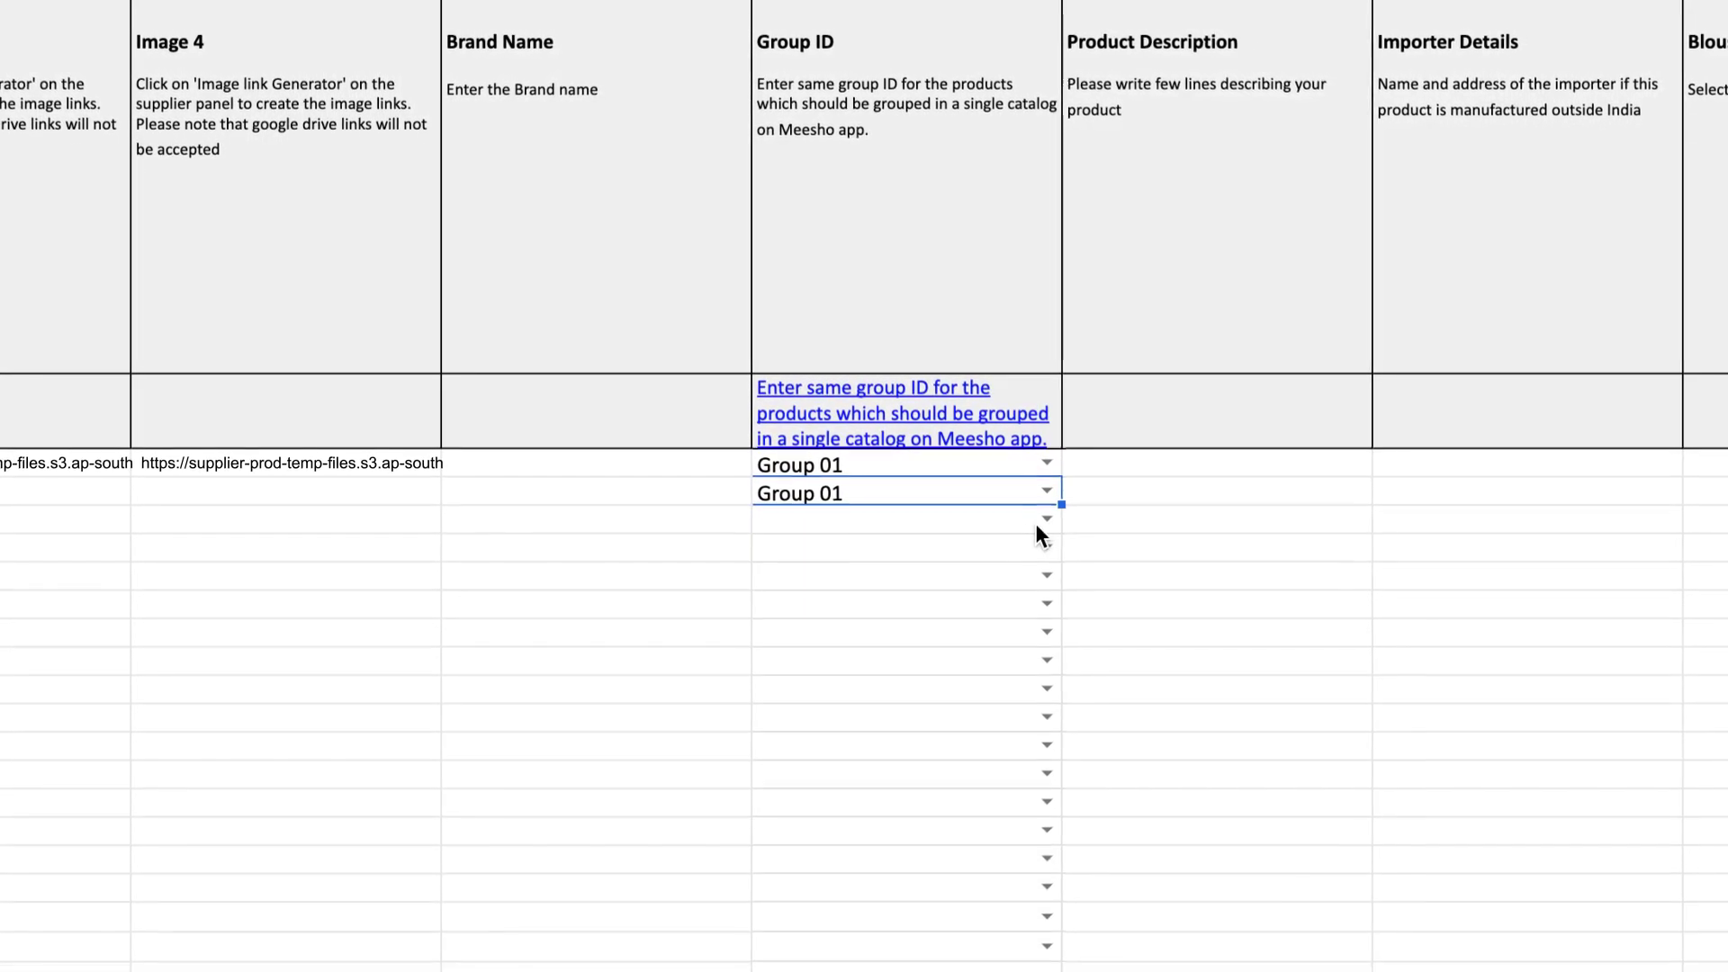
{"action": "left_click", "coordinate": [1044, 525]}
{"action": "left_click", "coordinate": [990, 555]}
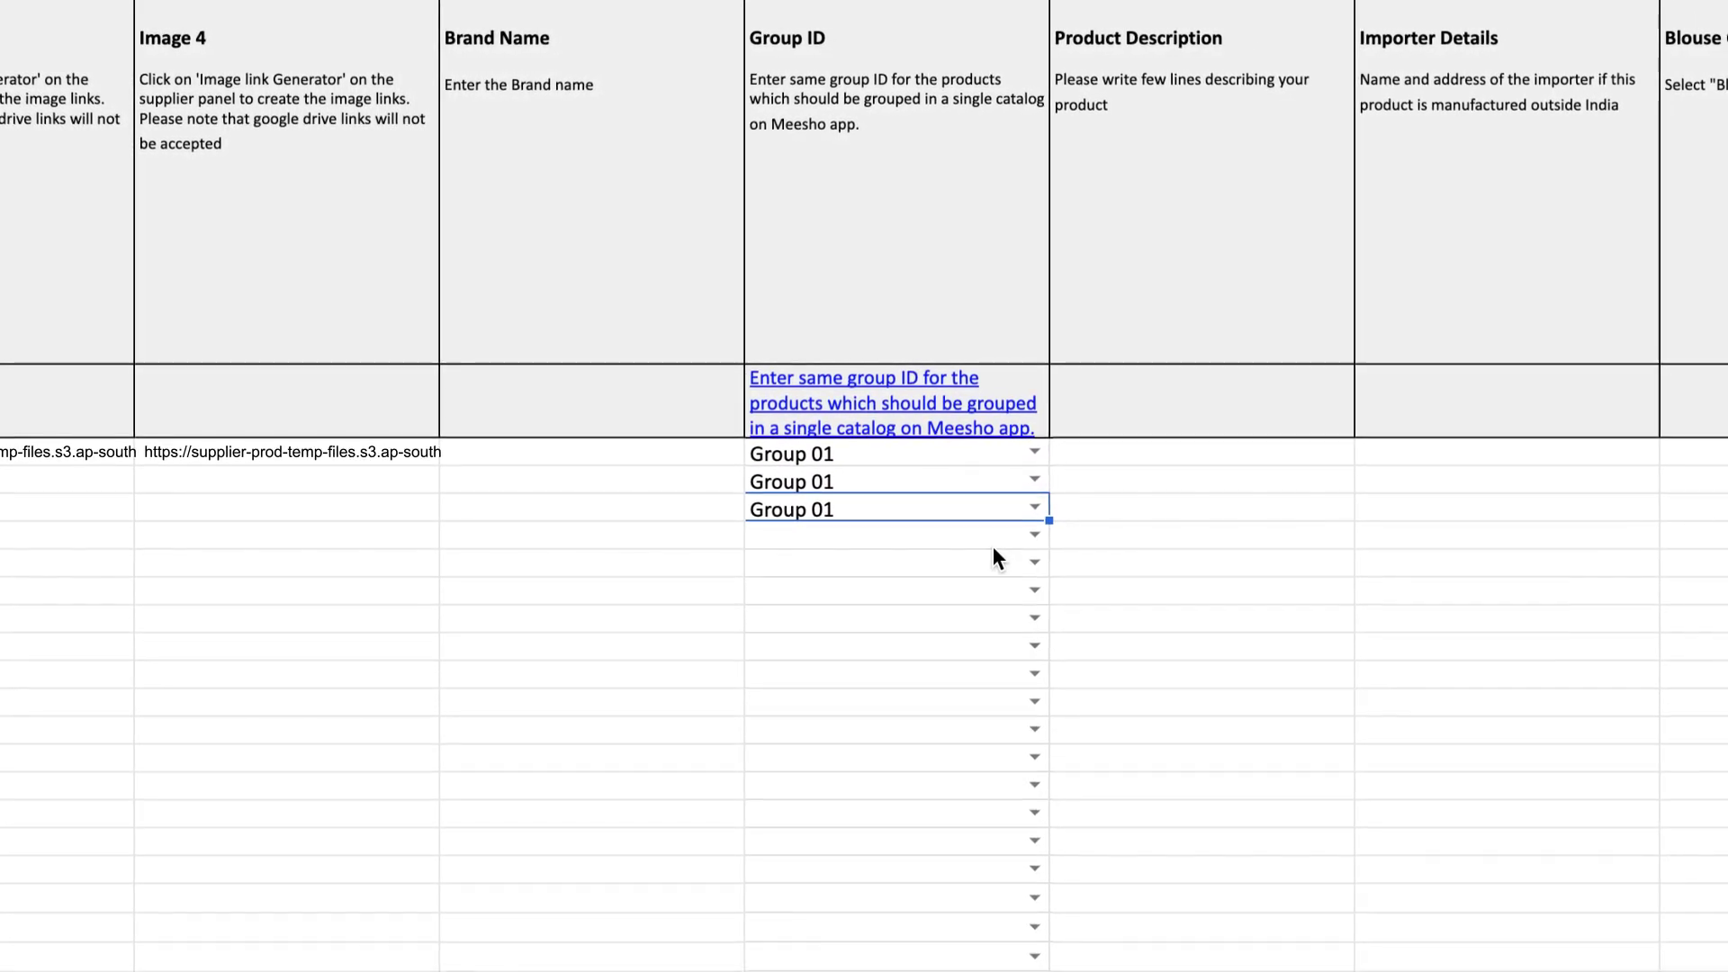
{"action": "left_click", "coordinate": [1028, 537]}
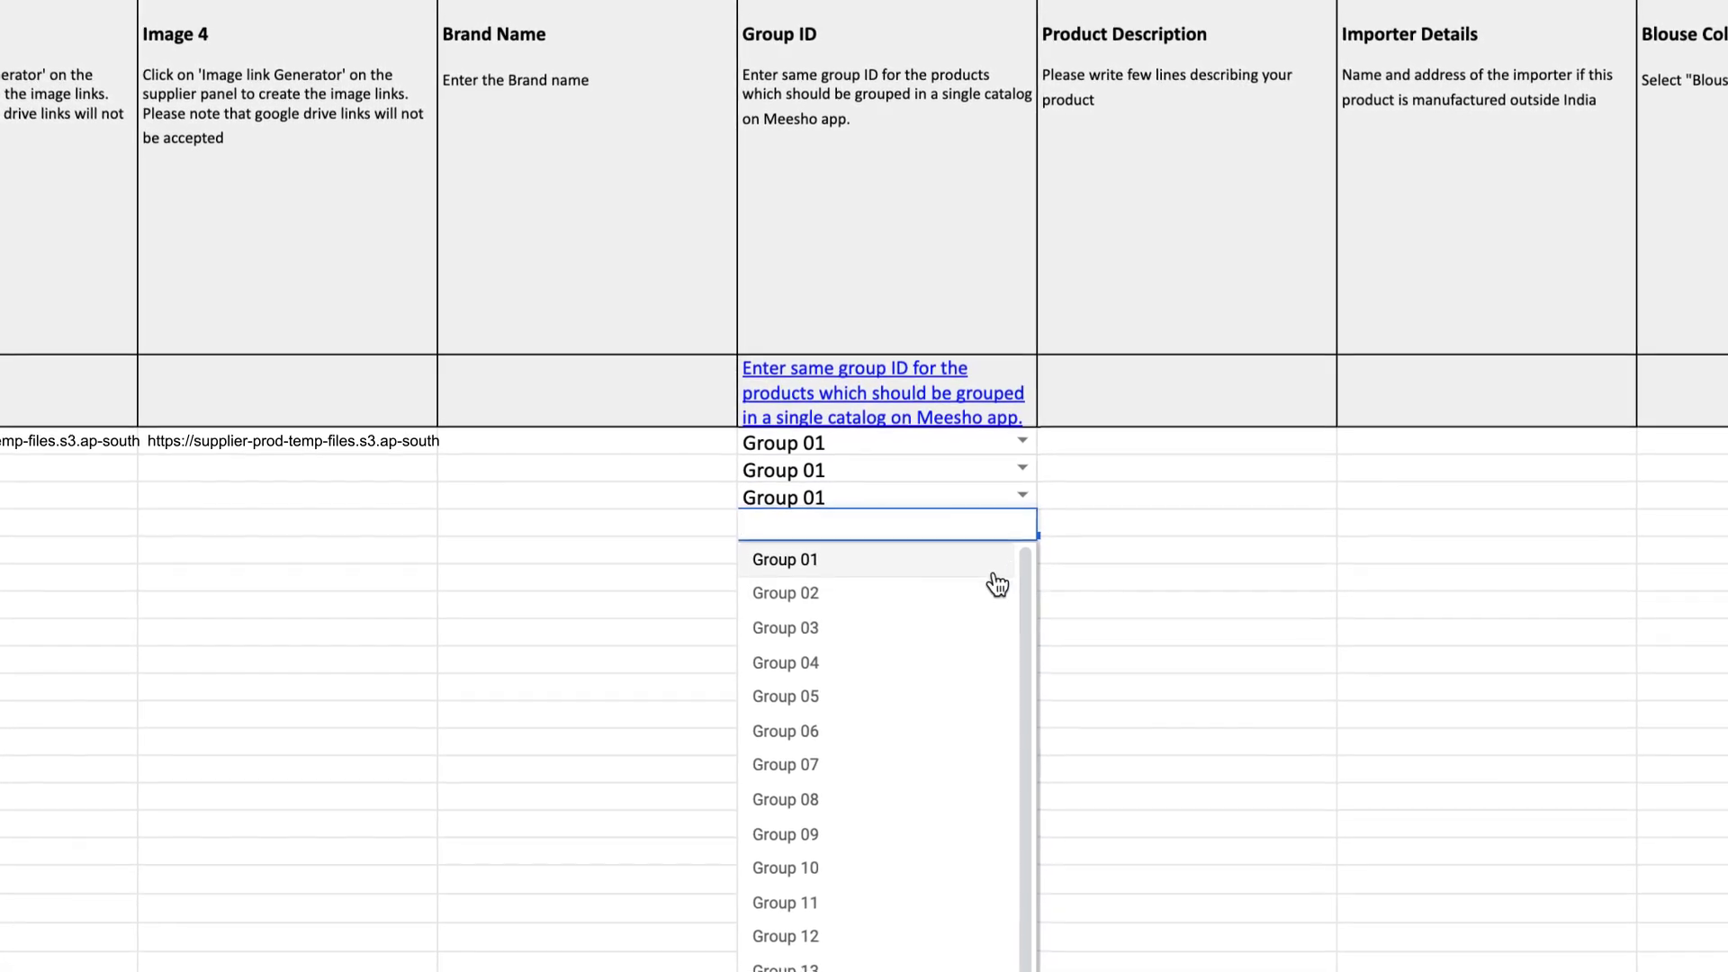
{"action": "left_click", "coordinate": [986, 598]}
{"action": "left_click", "coordinate": [1012, 544]}
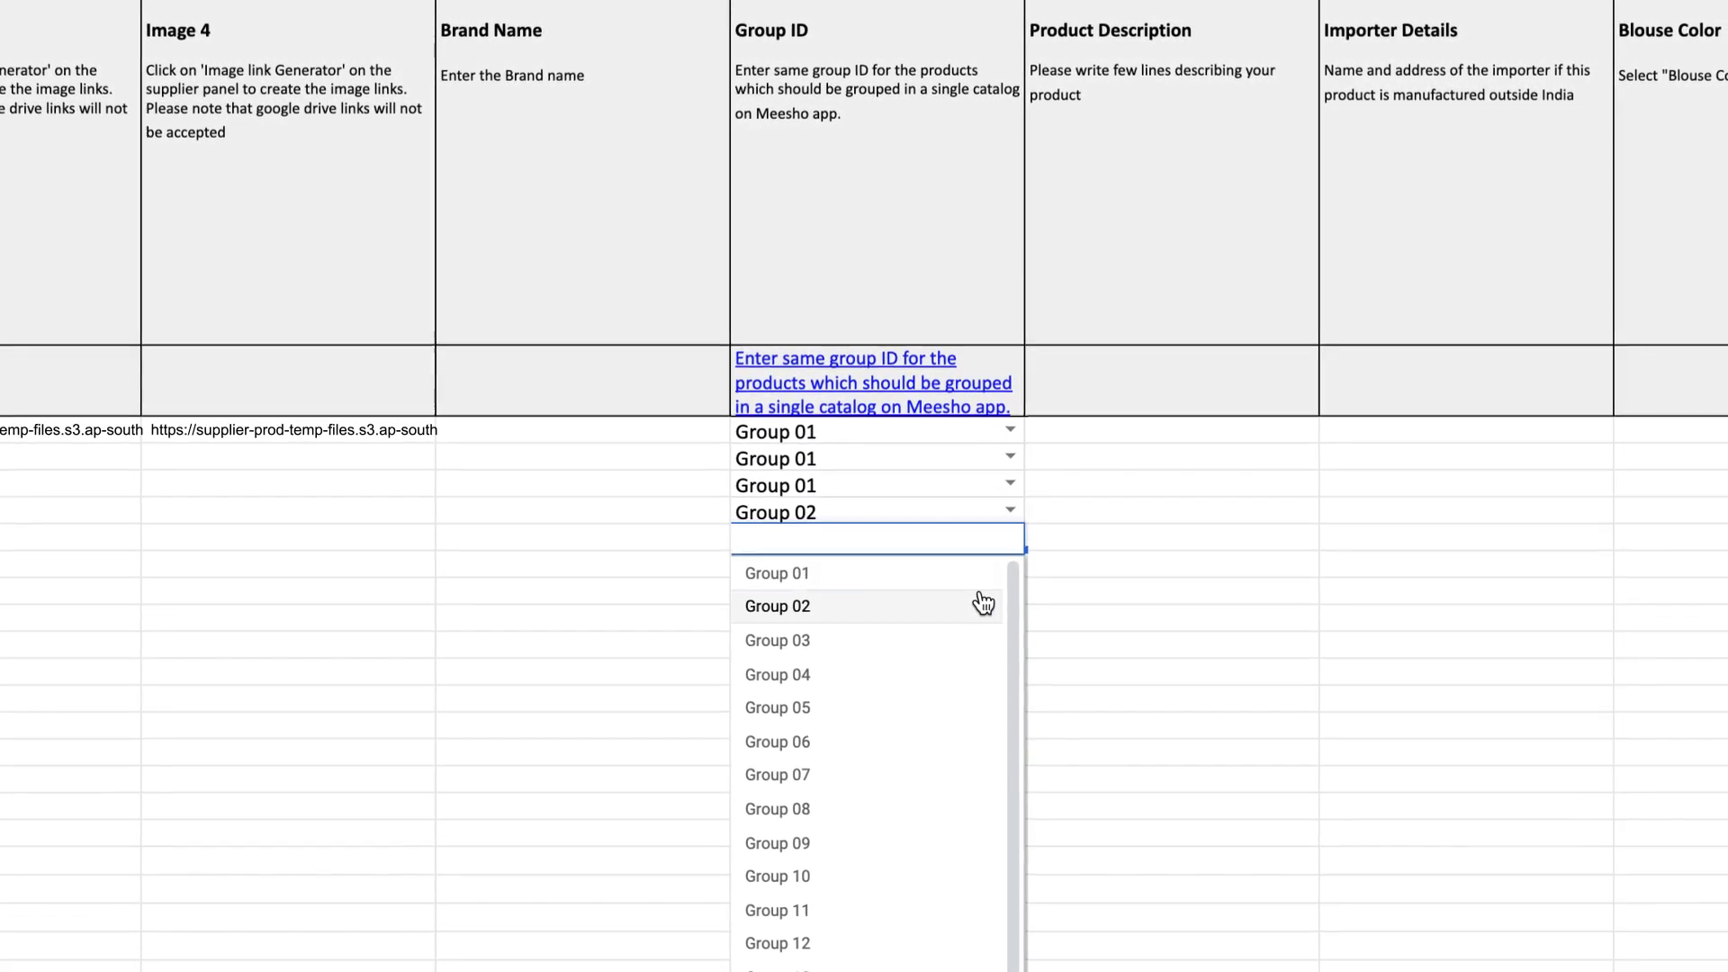
{"action": "left_click", "coordinate": [984, 605]}
{"action": "left_click", "coordinate": [1006, 559]}
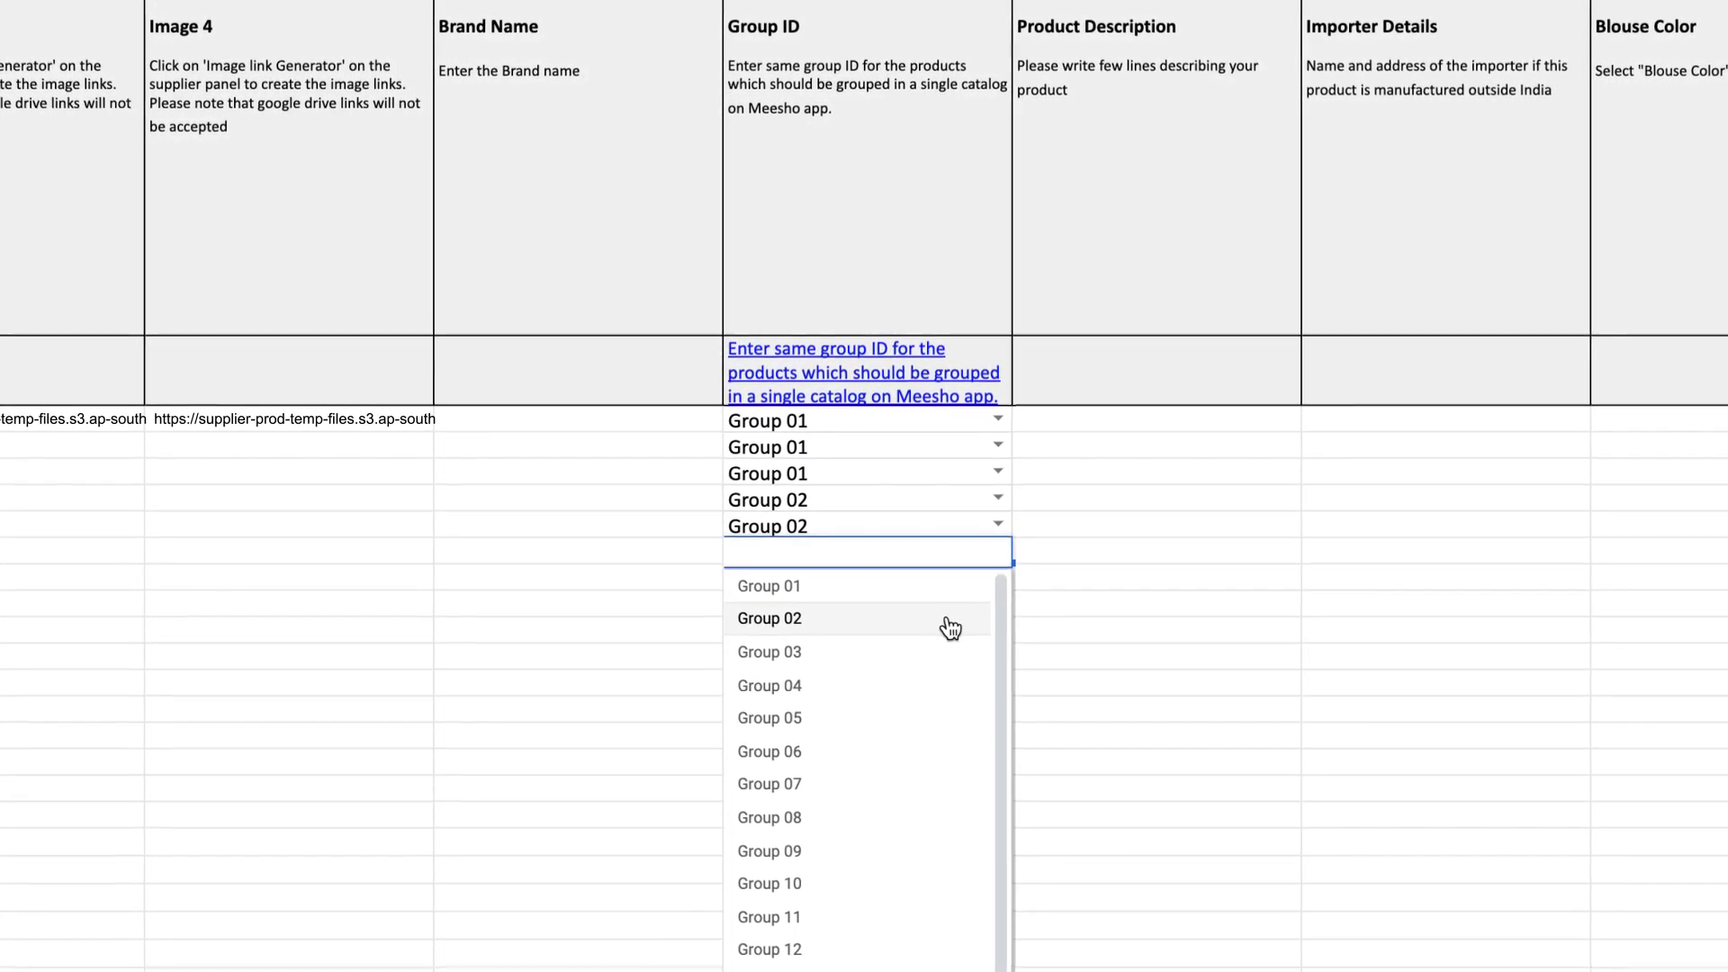
{"action": "left_click", "coordinate": [949, 621]}
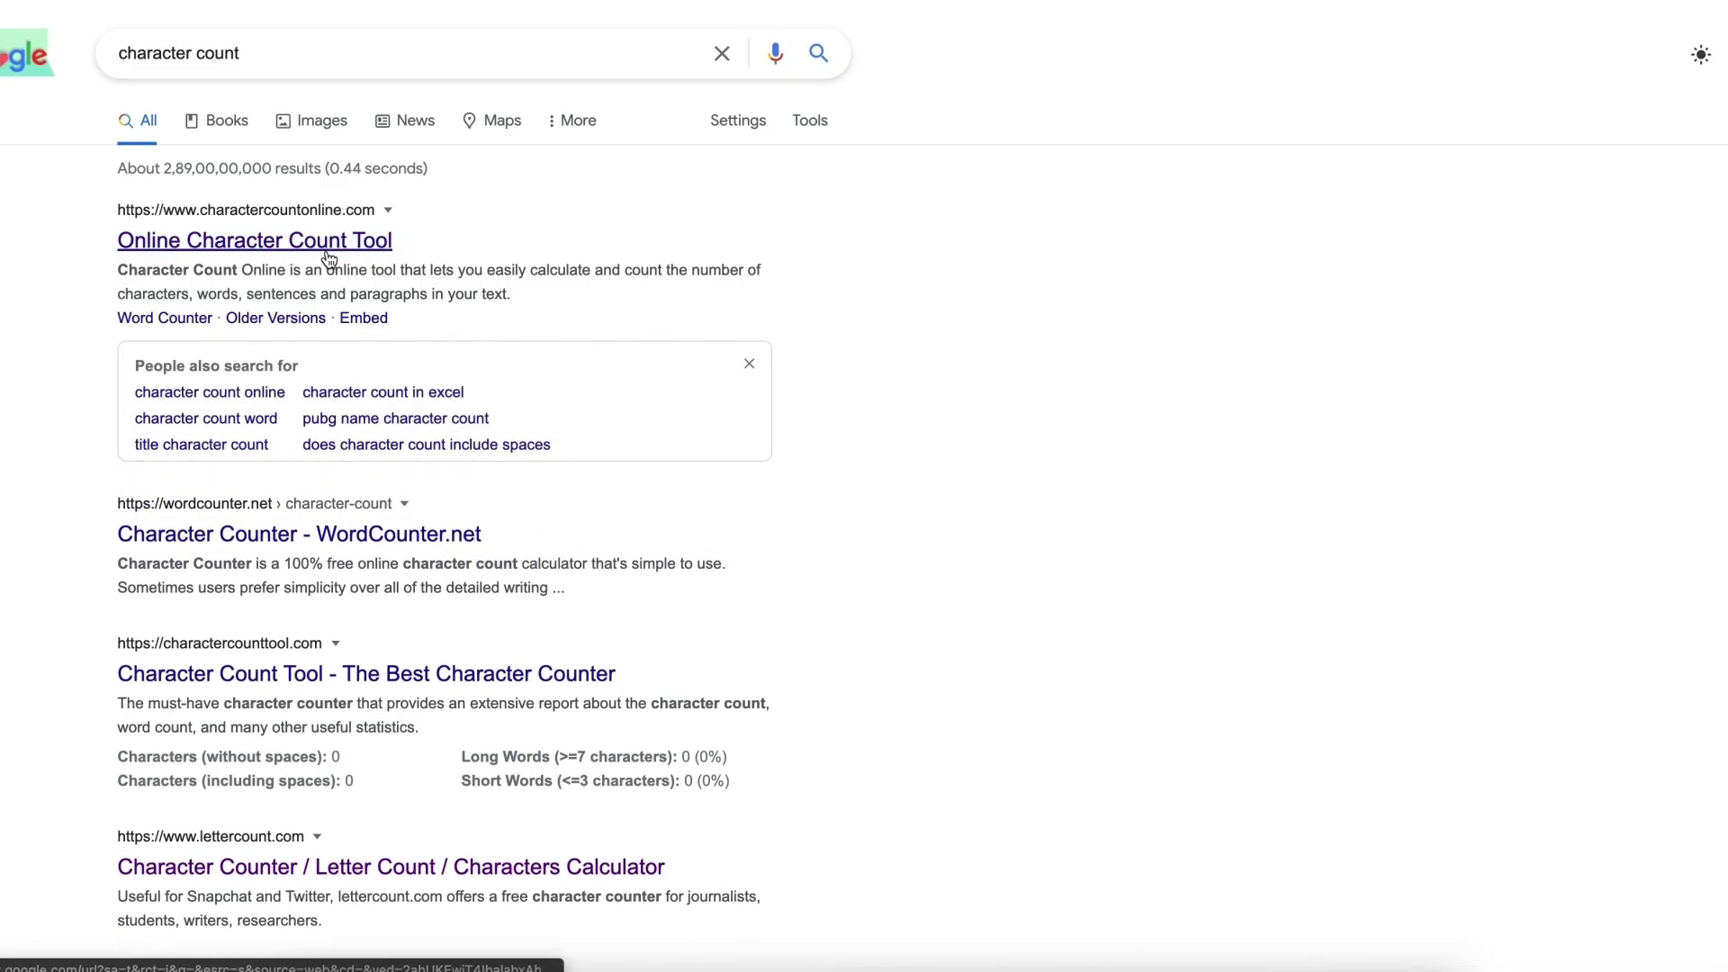
Paste the product description into the Online Character Count Tool, showing 205 characters.
{"action": "left_click", "coordinate": [328, 255]}
{"action": "left_click", "coordinate": [540, 77]}
{"action": "type", "text": "A brand that embodies feminine details and sophistication, CeCe is all about easy dressing that still feels pulled together and polished. Our pieces can be dressed up or dress down based on your lifestyle."}
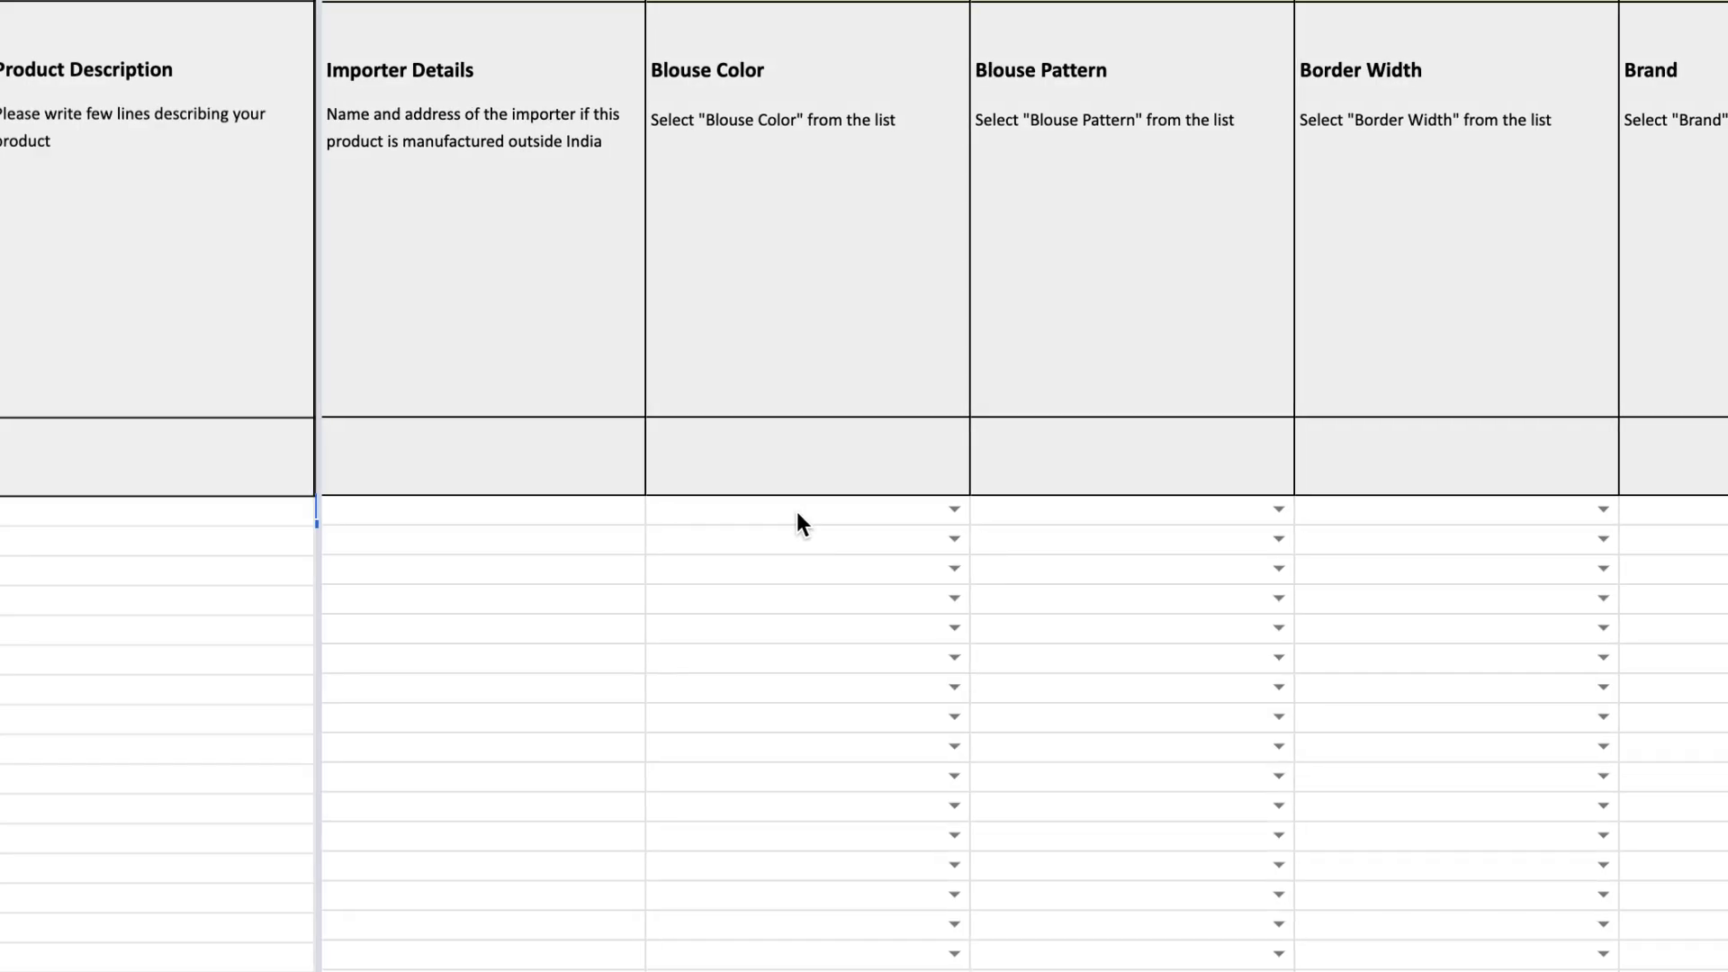
Set Blouse Color to Green, Blouse Pattern to Printed and Border Width to No Border.
{"action": "left_click", "coordinate": [942, 510]}
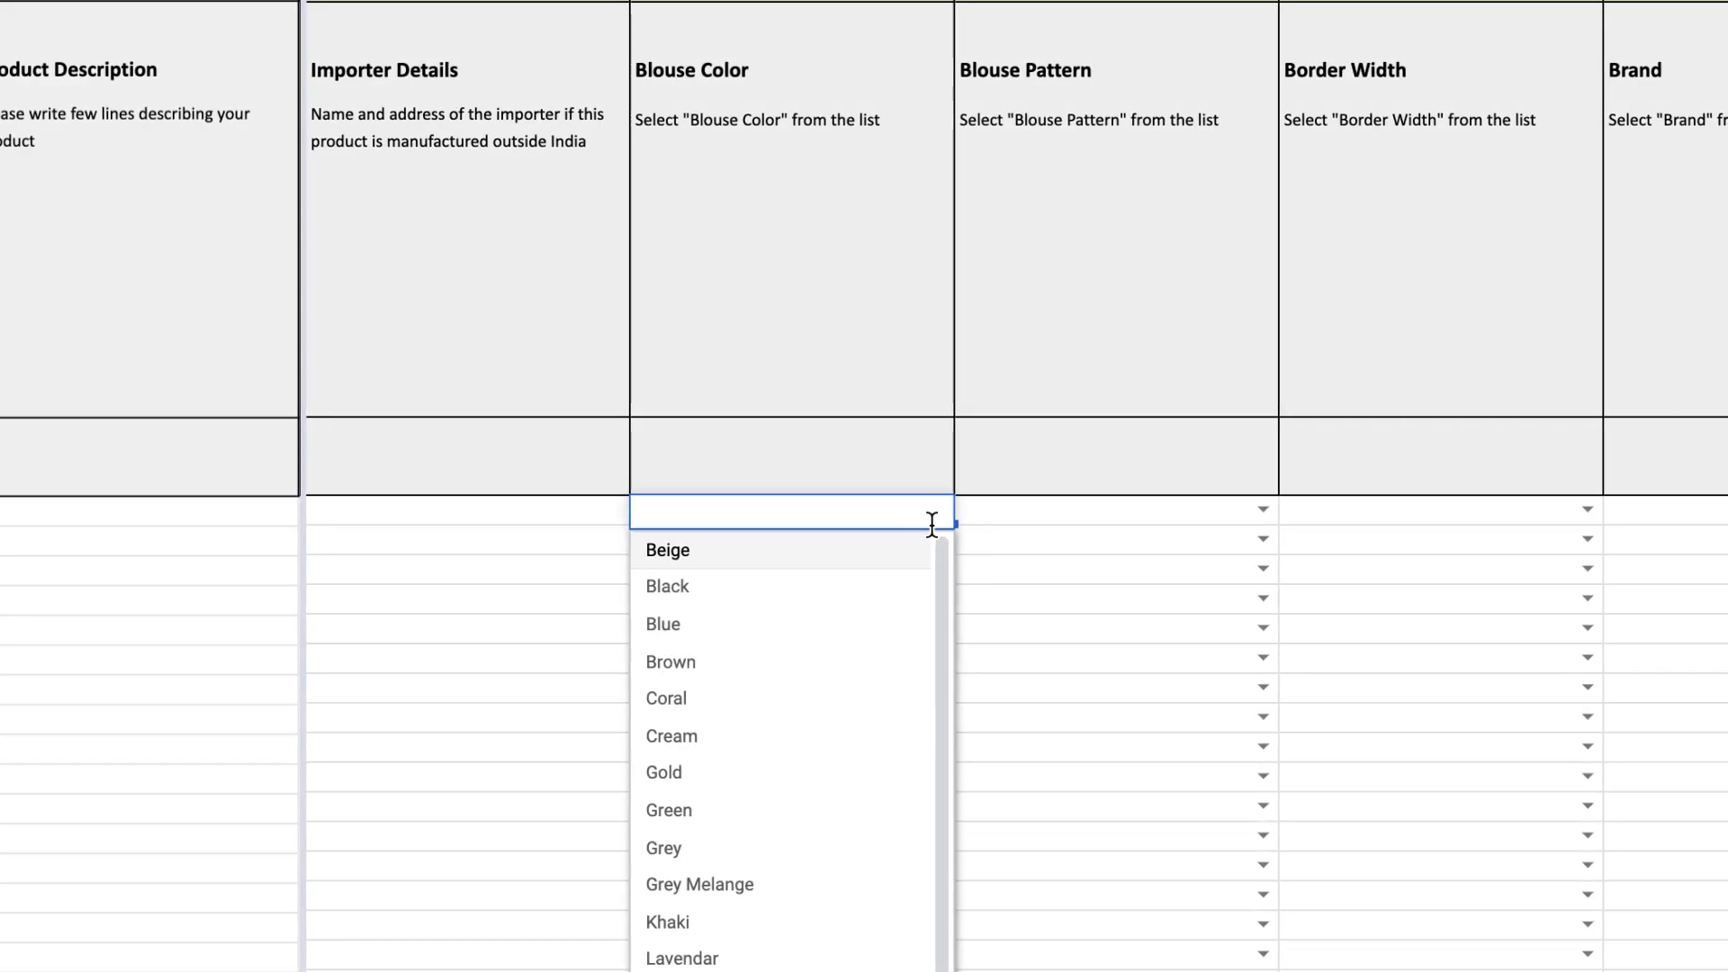
{"action": "left_click", "coordinate": [774, 810]}
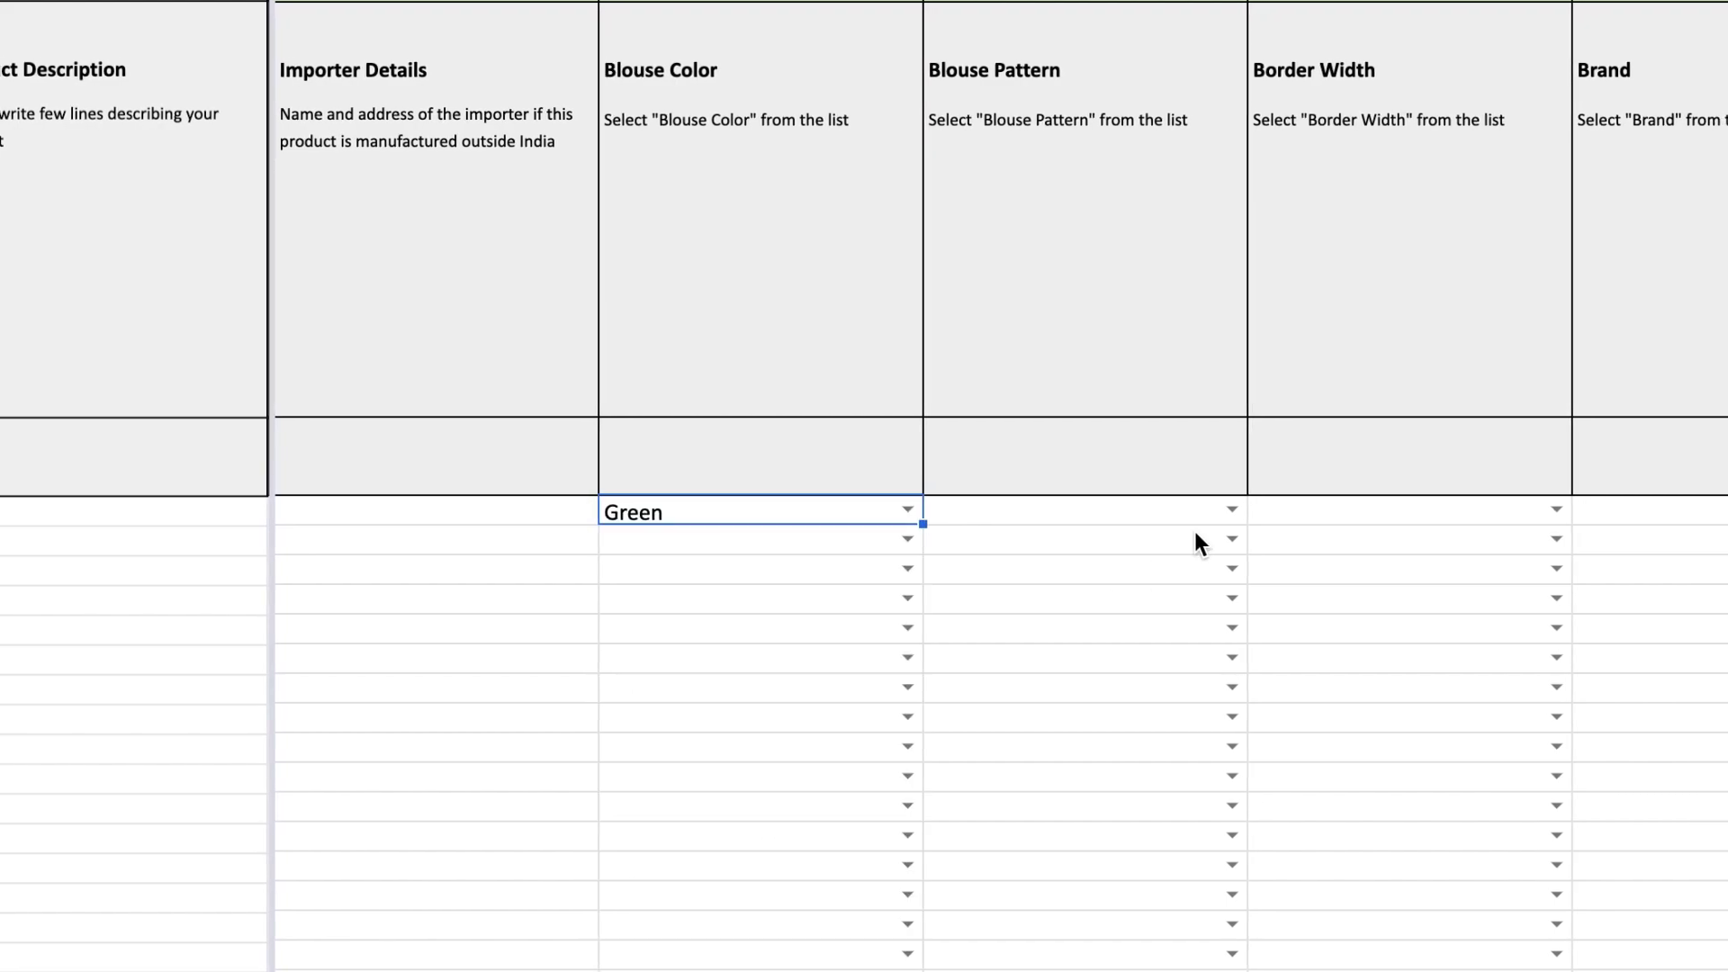
{"action": "left_click", "coordinate": [1224, 509]}
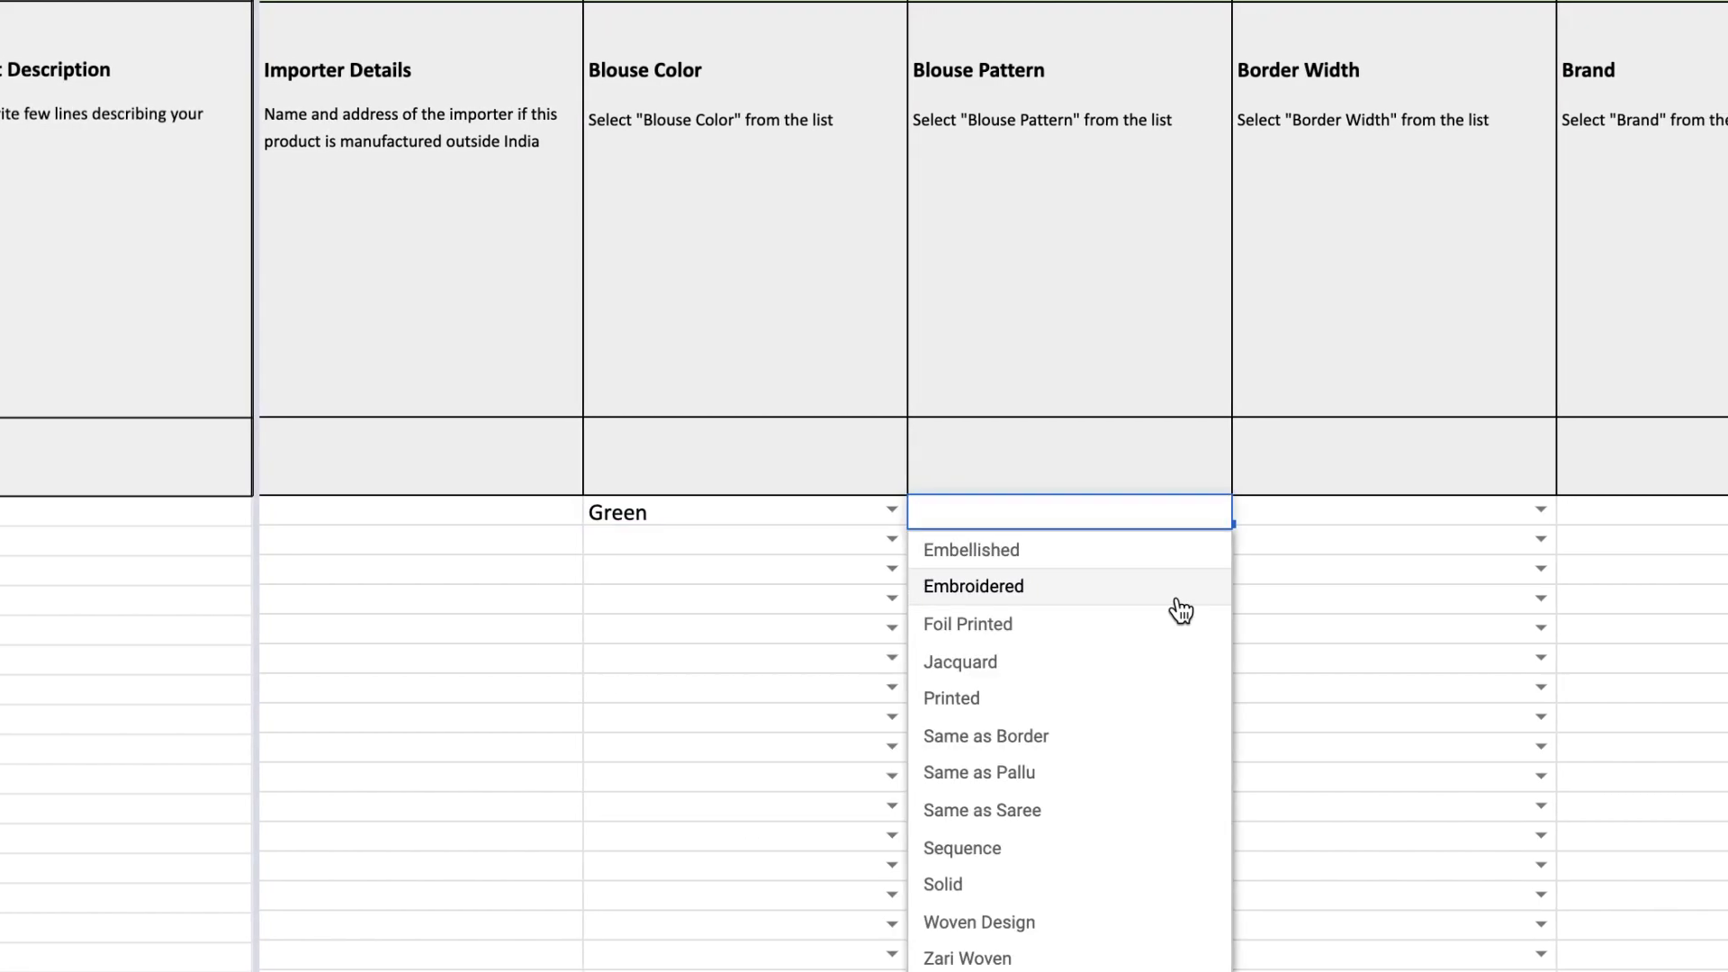
{"action": "left_click", "coordinate": [1120, 700]}
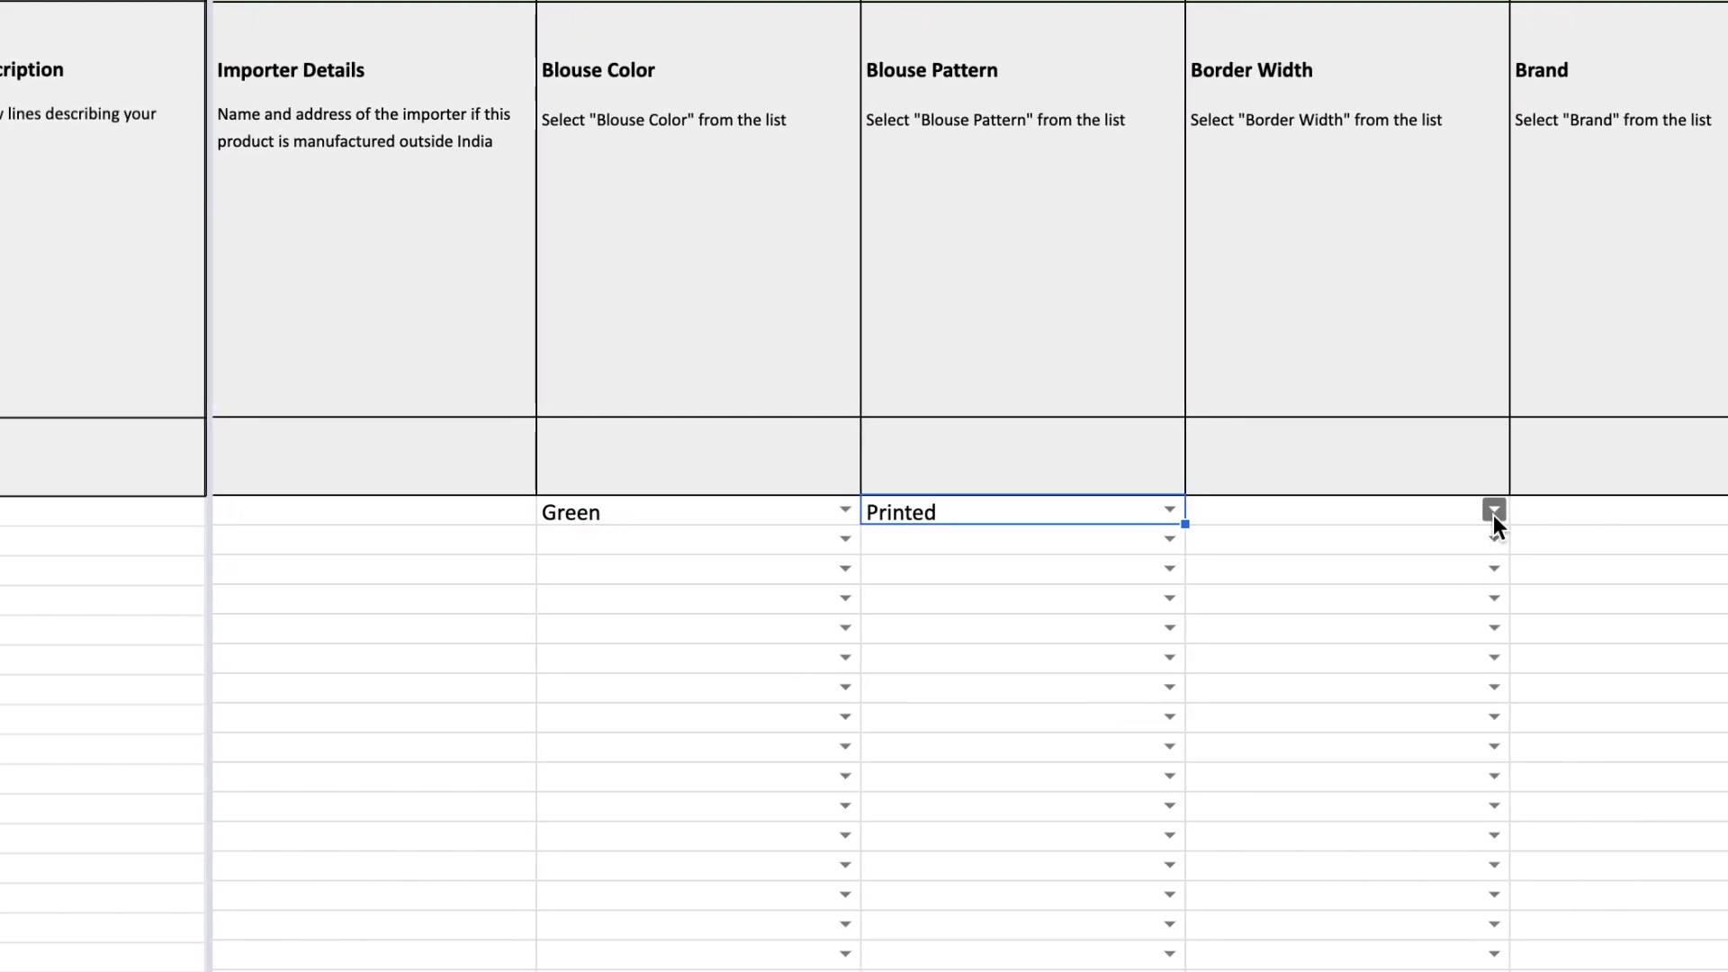
{"action": "left_click", "coordinate": [1517, 510]}
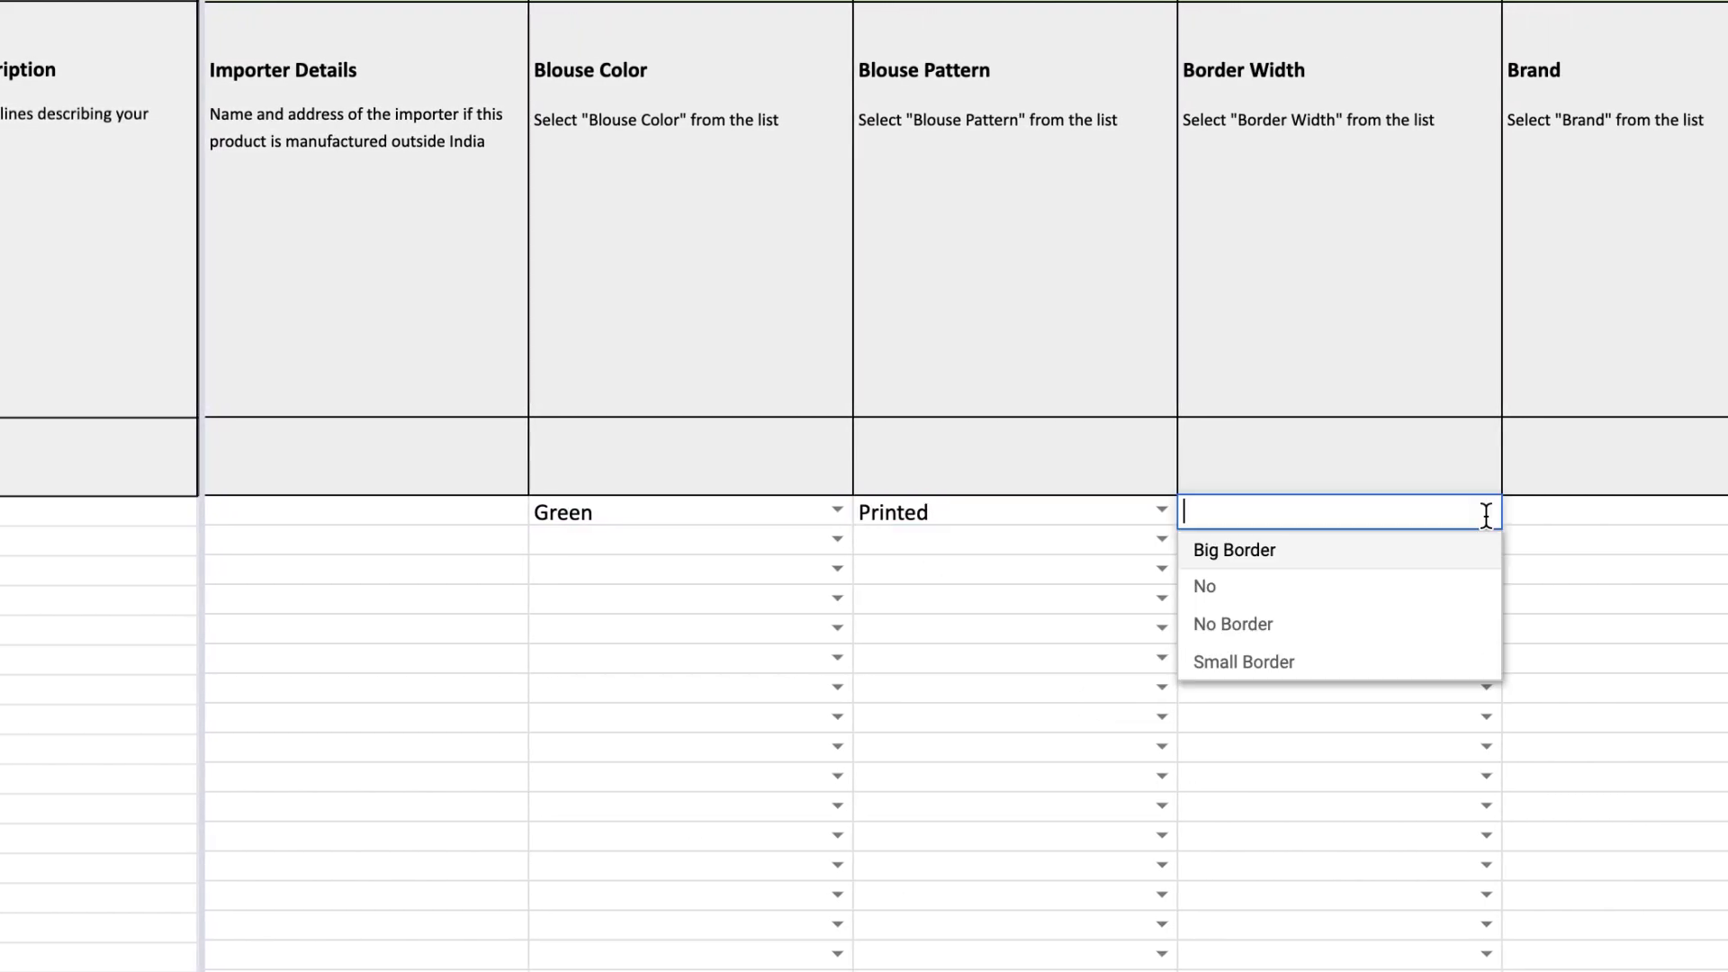
{"action": "left_click", "coordinate": [1445, 624]}
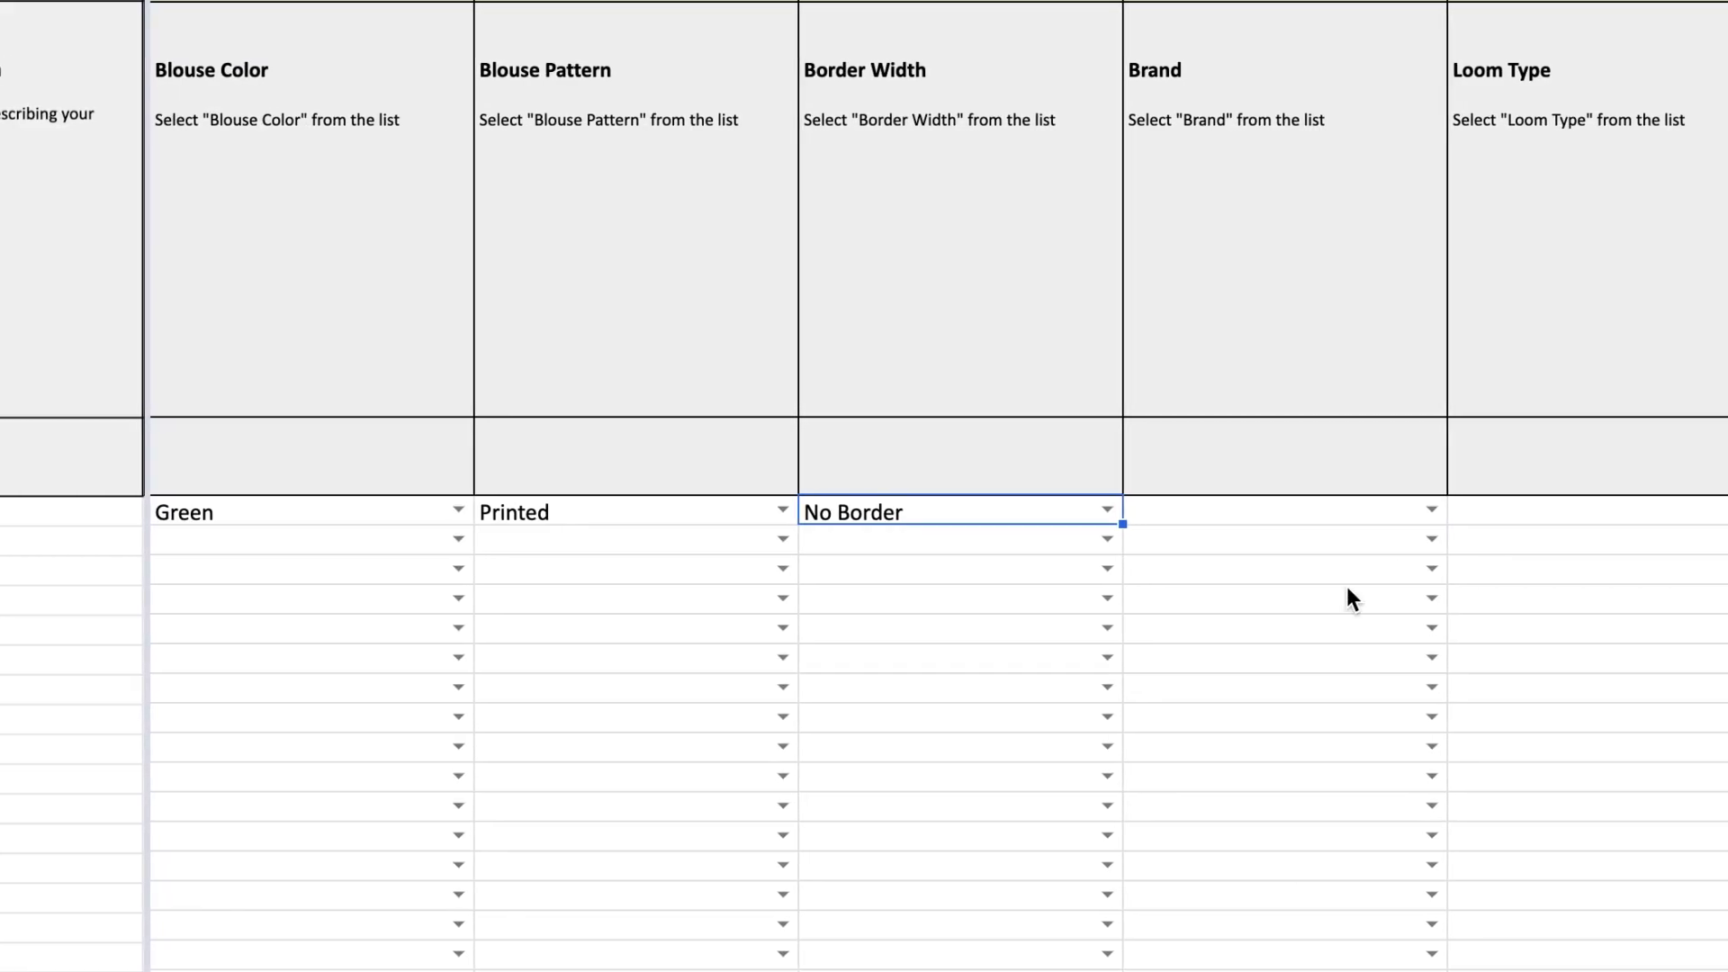
Choose brand AKKSHRI, Loom Type Handloom, Occasion Daily and Ornamentation Cutwork from the dropdowns.
{"action": "left_click", "coordinate": [1423, 511]}
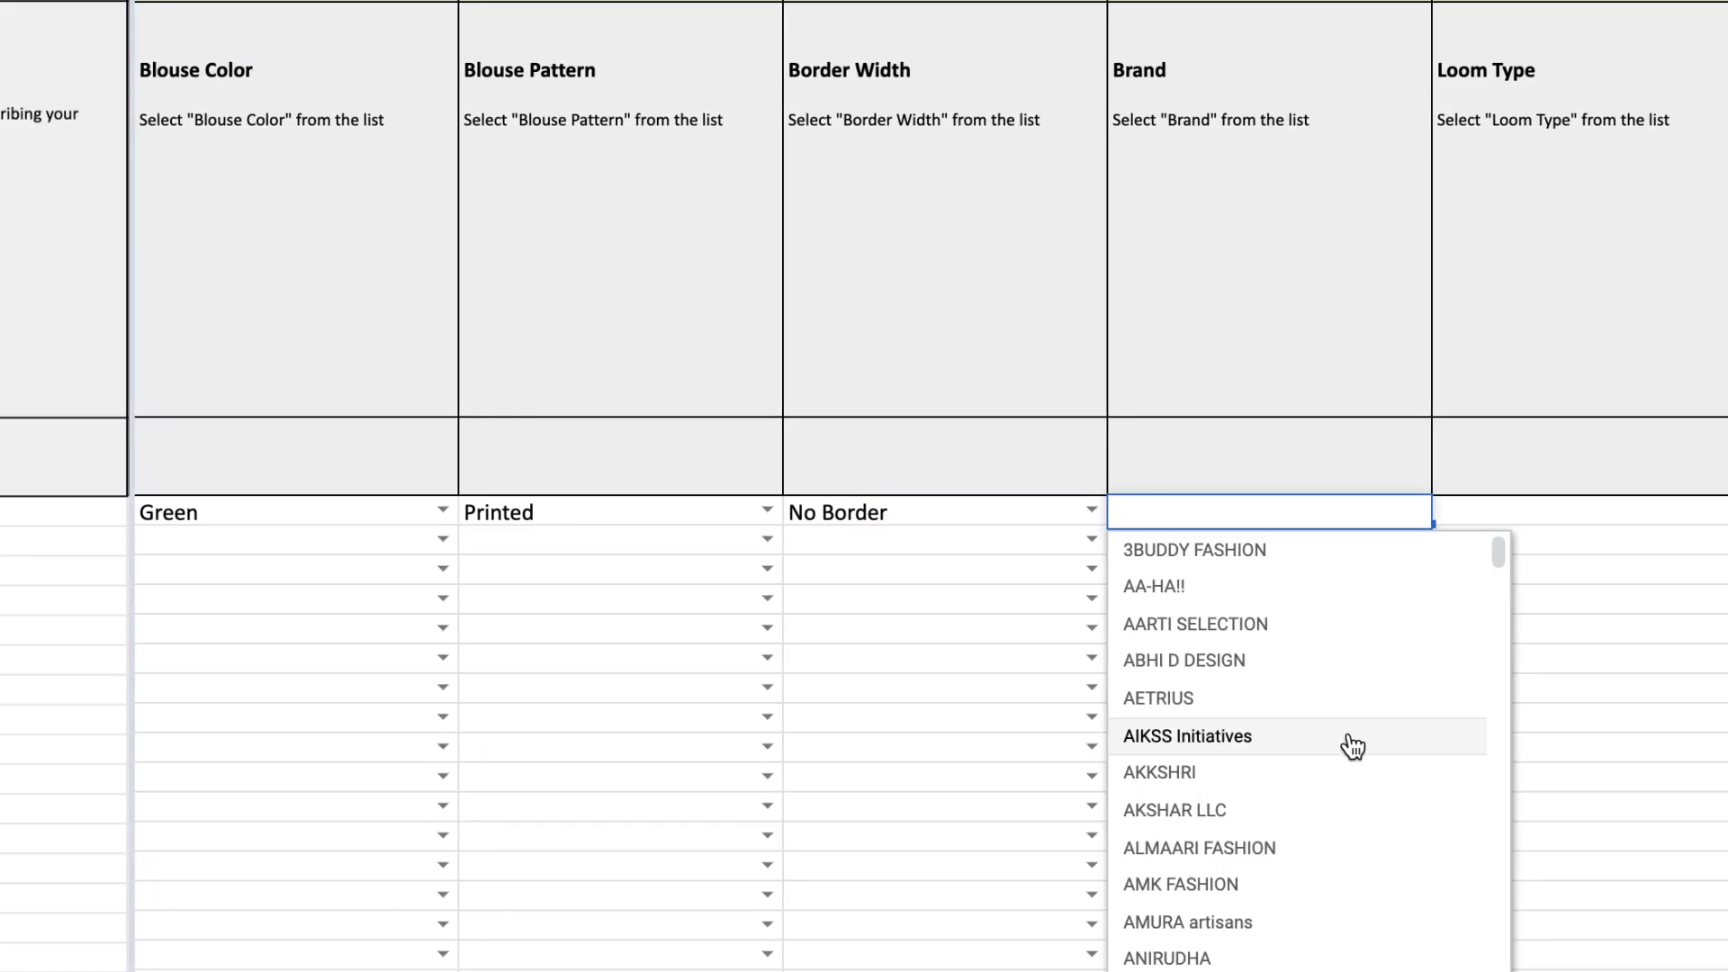
{"action": "left_click", "coordinate": [1271, 781]}
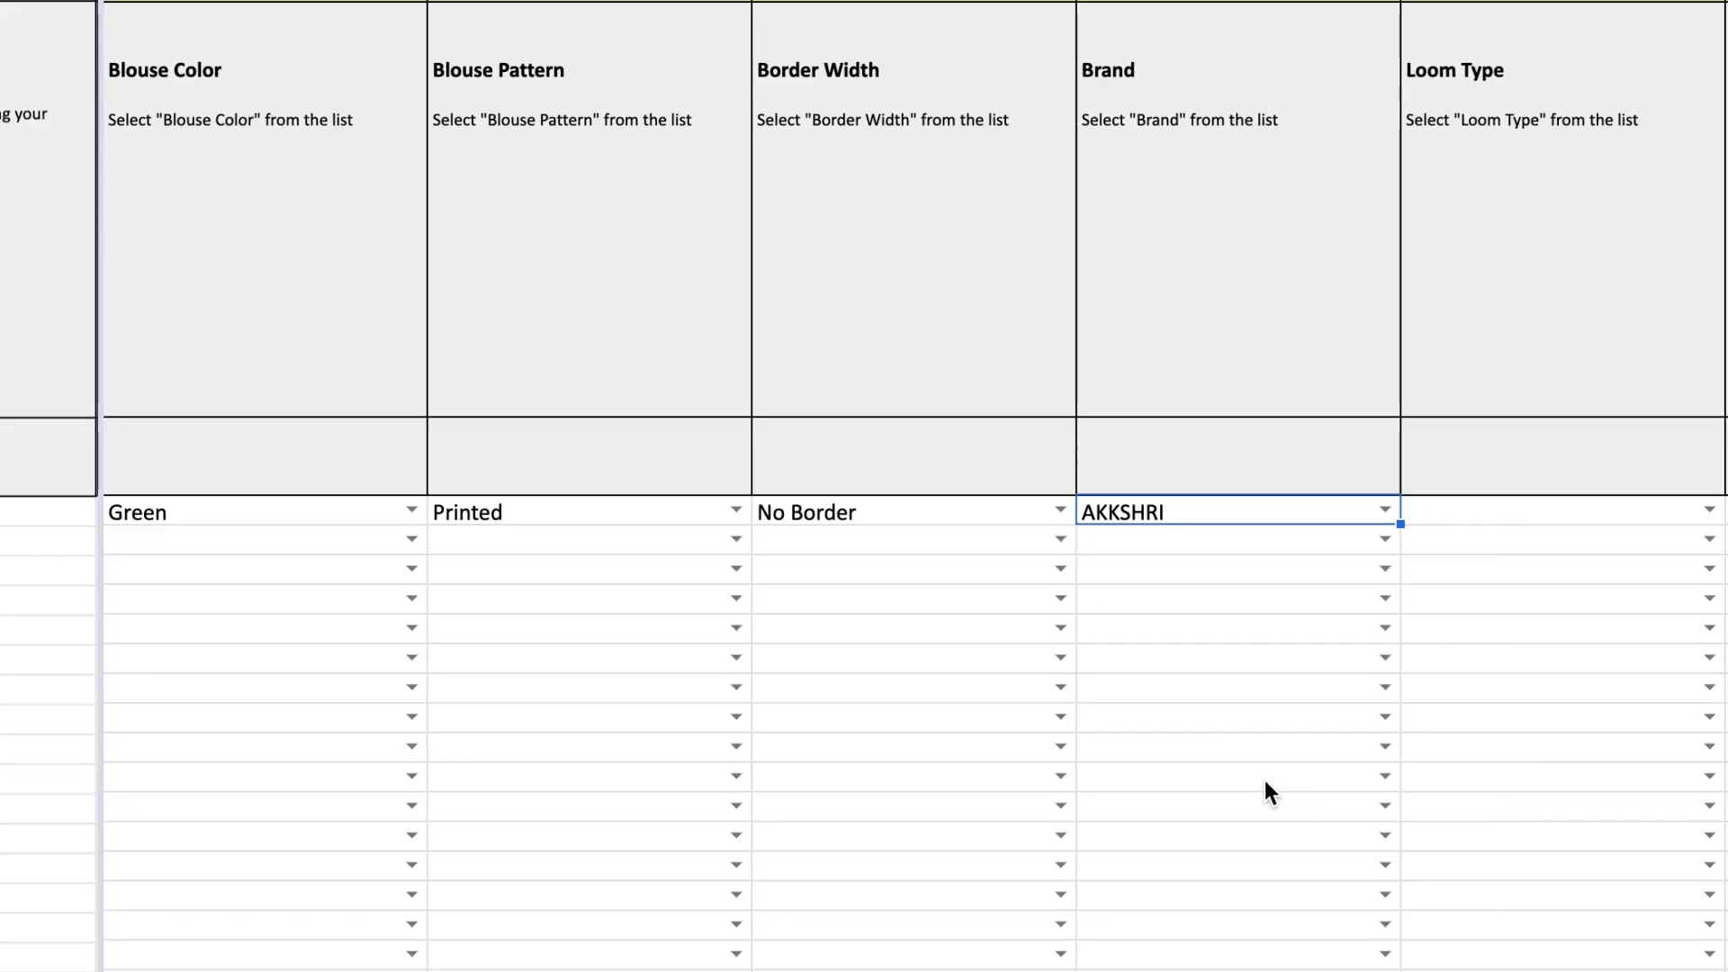
{"action": "left_click", "coordinate": [1046, 509]}
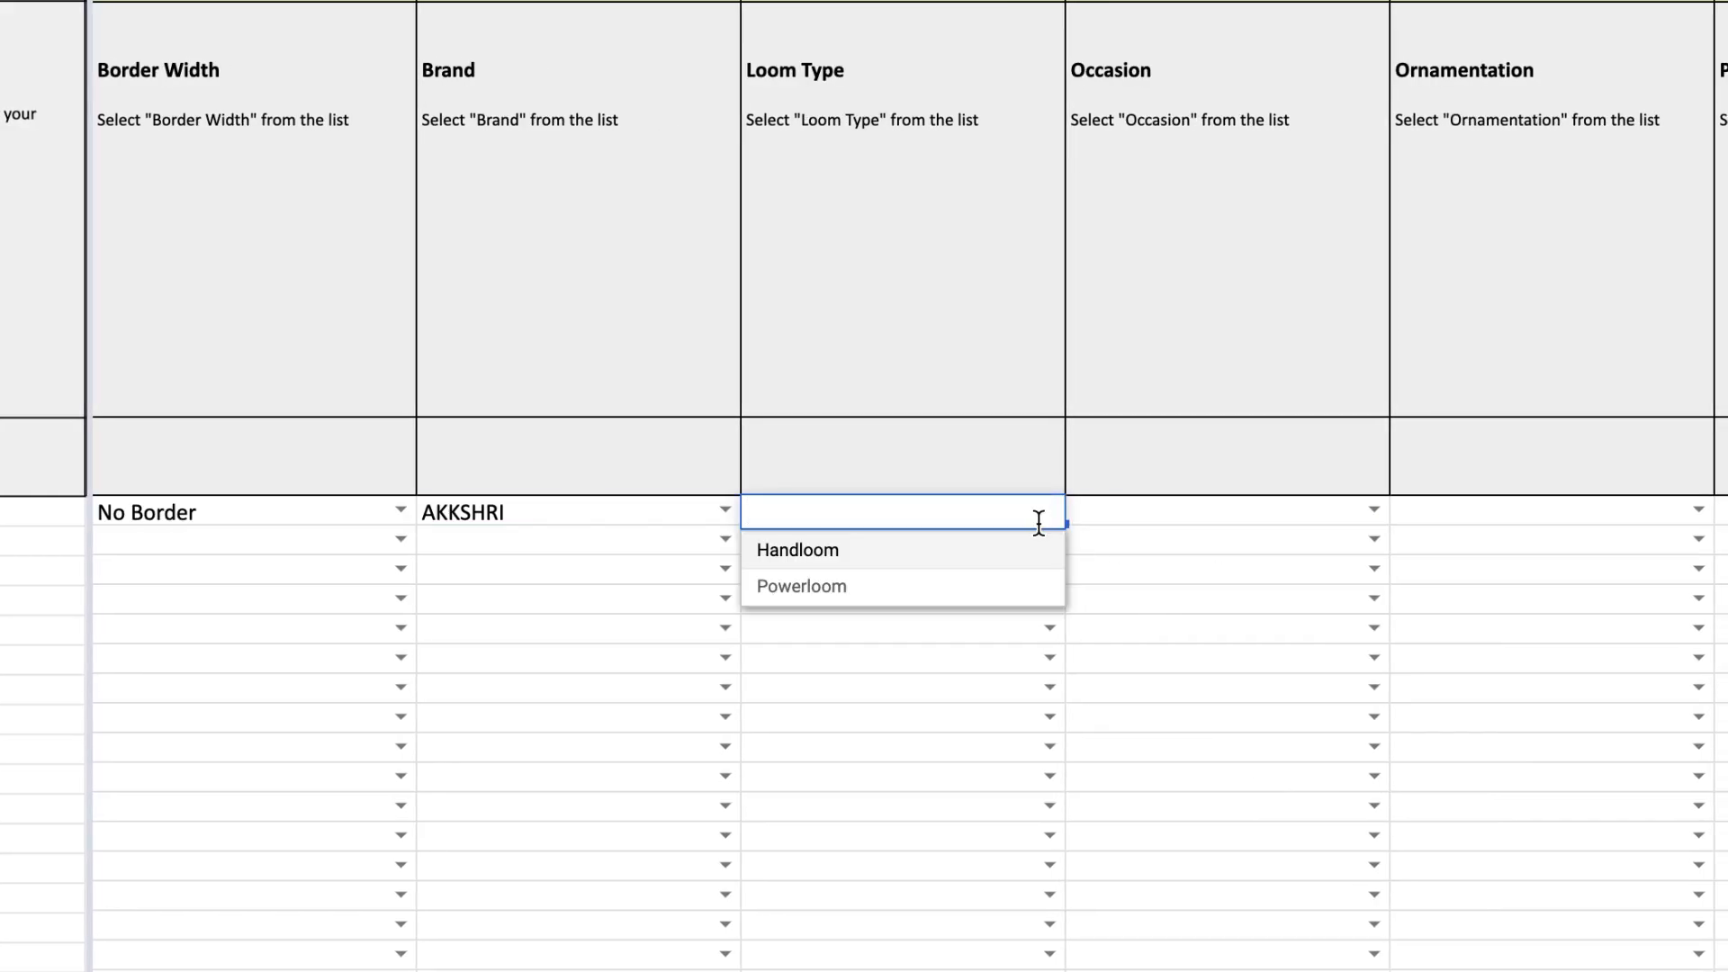
{"action": "left_click", "coordinate": [972, 563]}
{"action": "left_click", "coordinate": [1375, 510]}
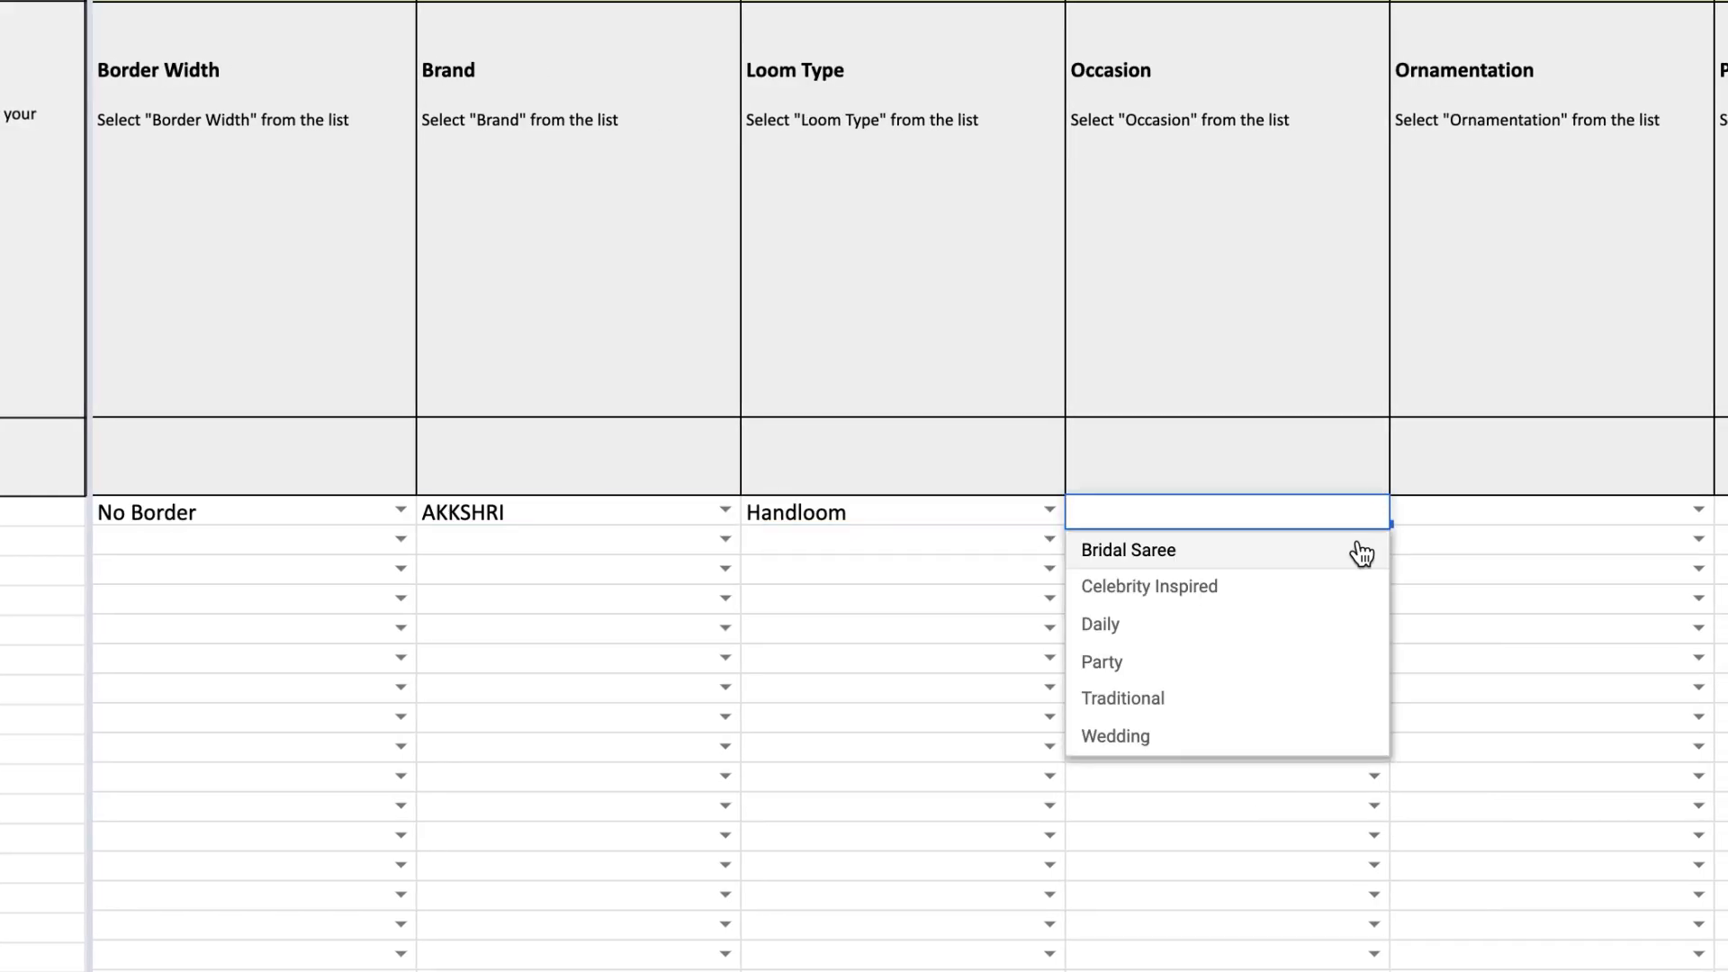
{"action": "left_click", "coordinate": [1278, 626]}
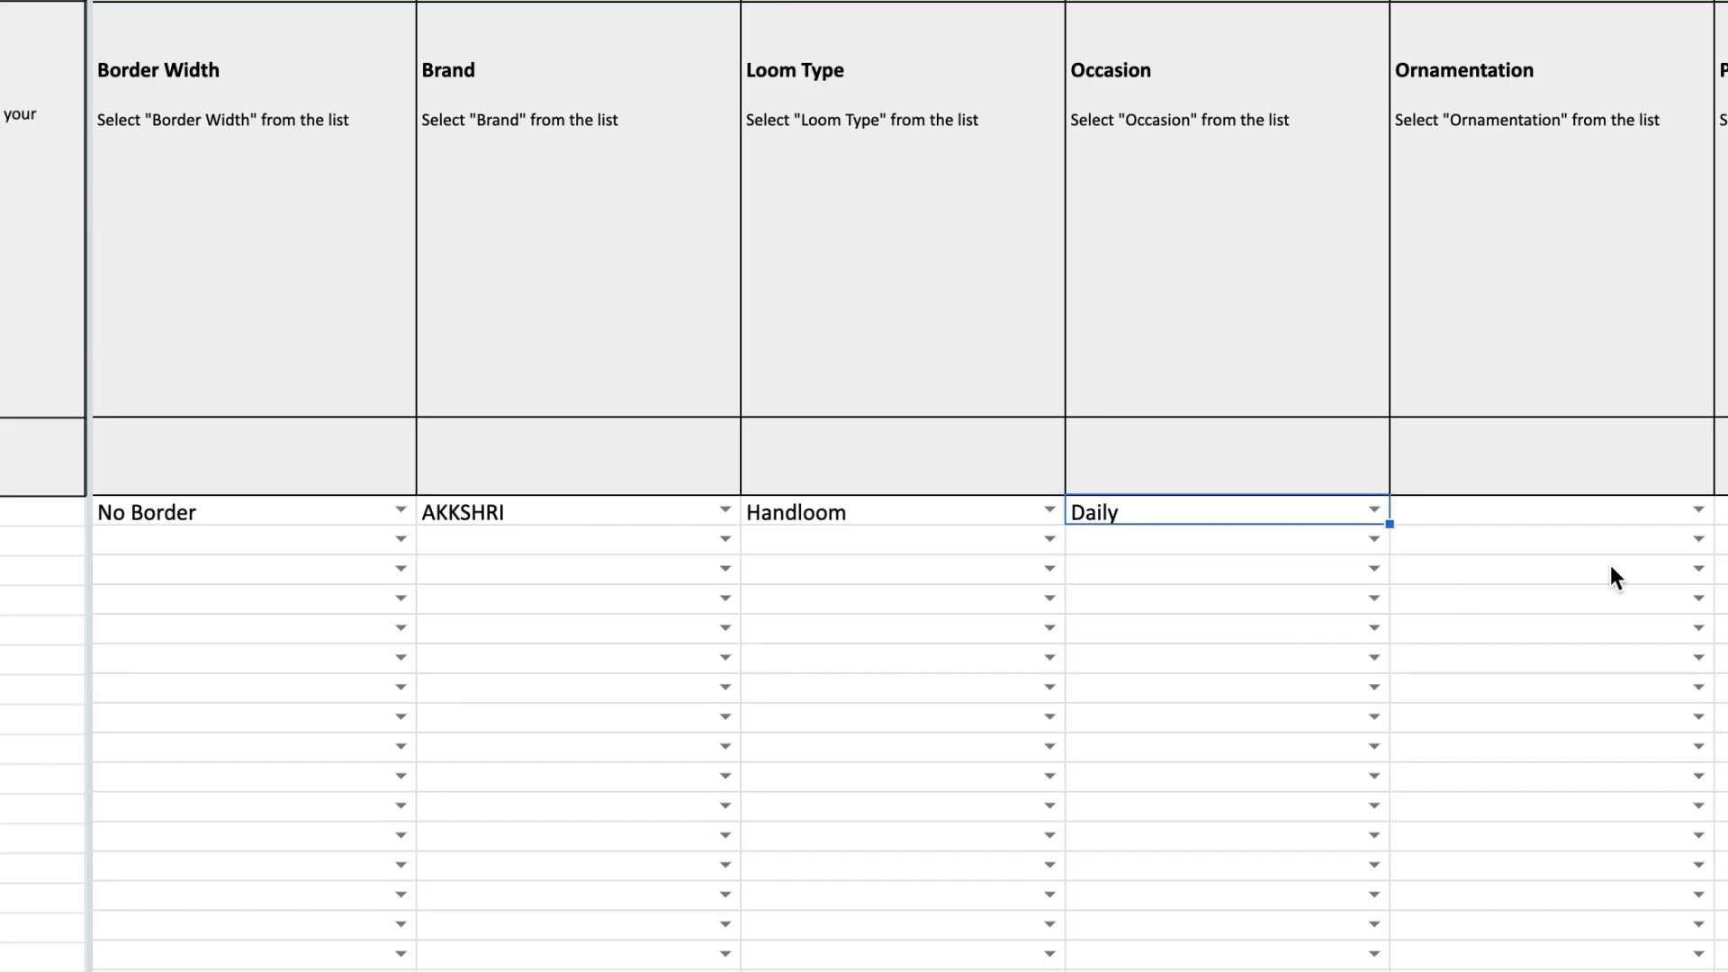
{"action": "left_click", "coordinate": [1699, 509]}
{"action": "left_click", "coordinate": [1581, 736]}
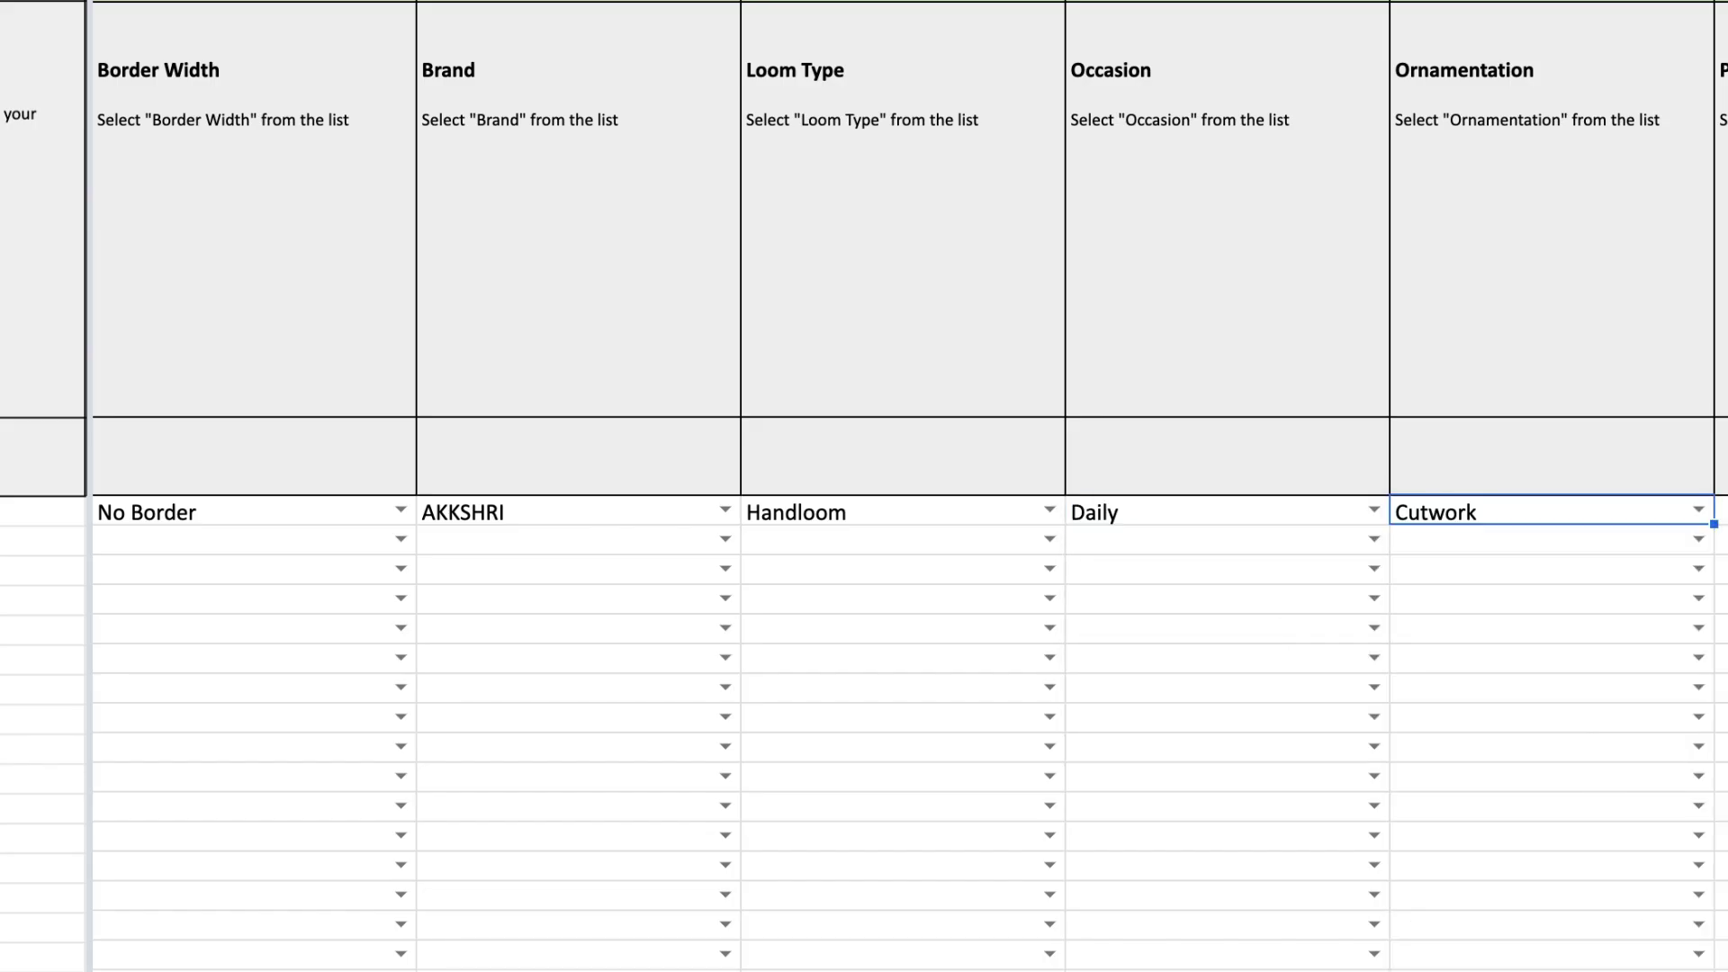
Set Pallu Details to Same as Border and Pattern to Printed.
{"action": "scroll", "coordinate": [864, 630], "scroll_direction": "right", "scroll_amount": 5}
{"action": "scroll", "coordinate": [864, 630], "scroll_direction": "right", "scroll_amount": 5}
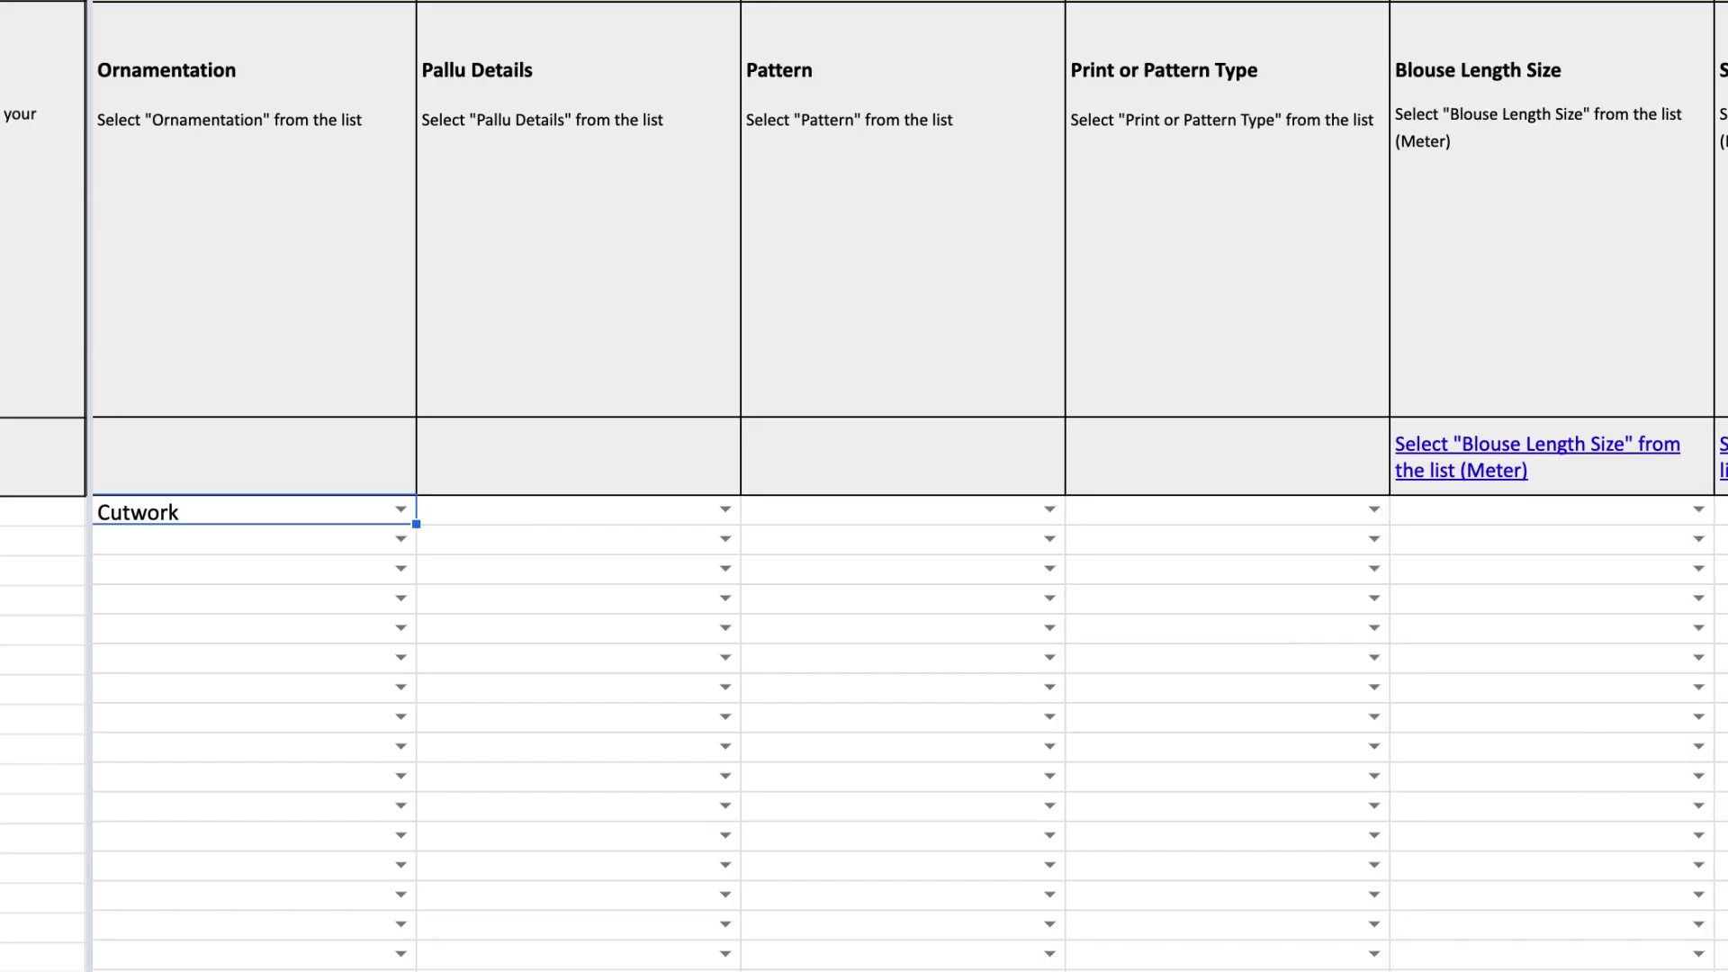
{"action": "left_click", "coordinate": [720, 510]}
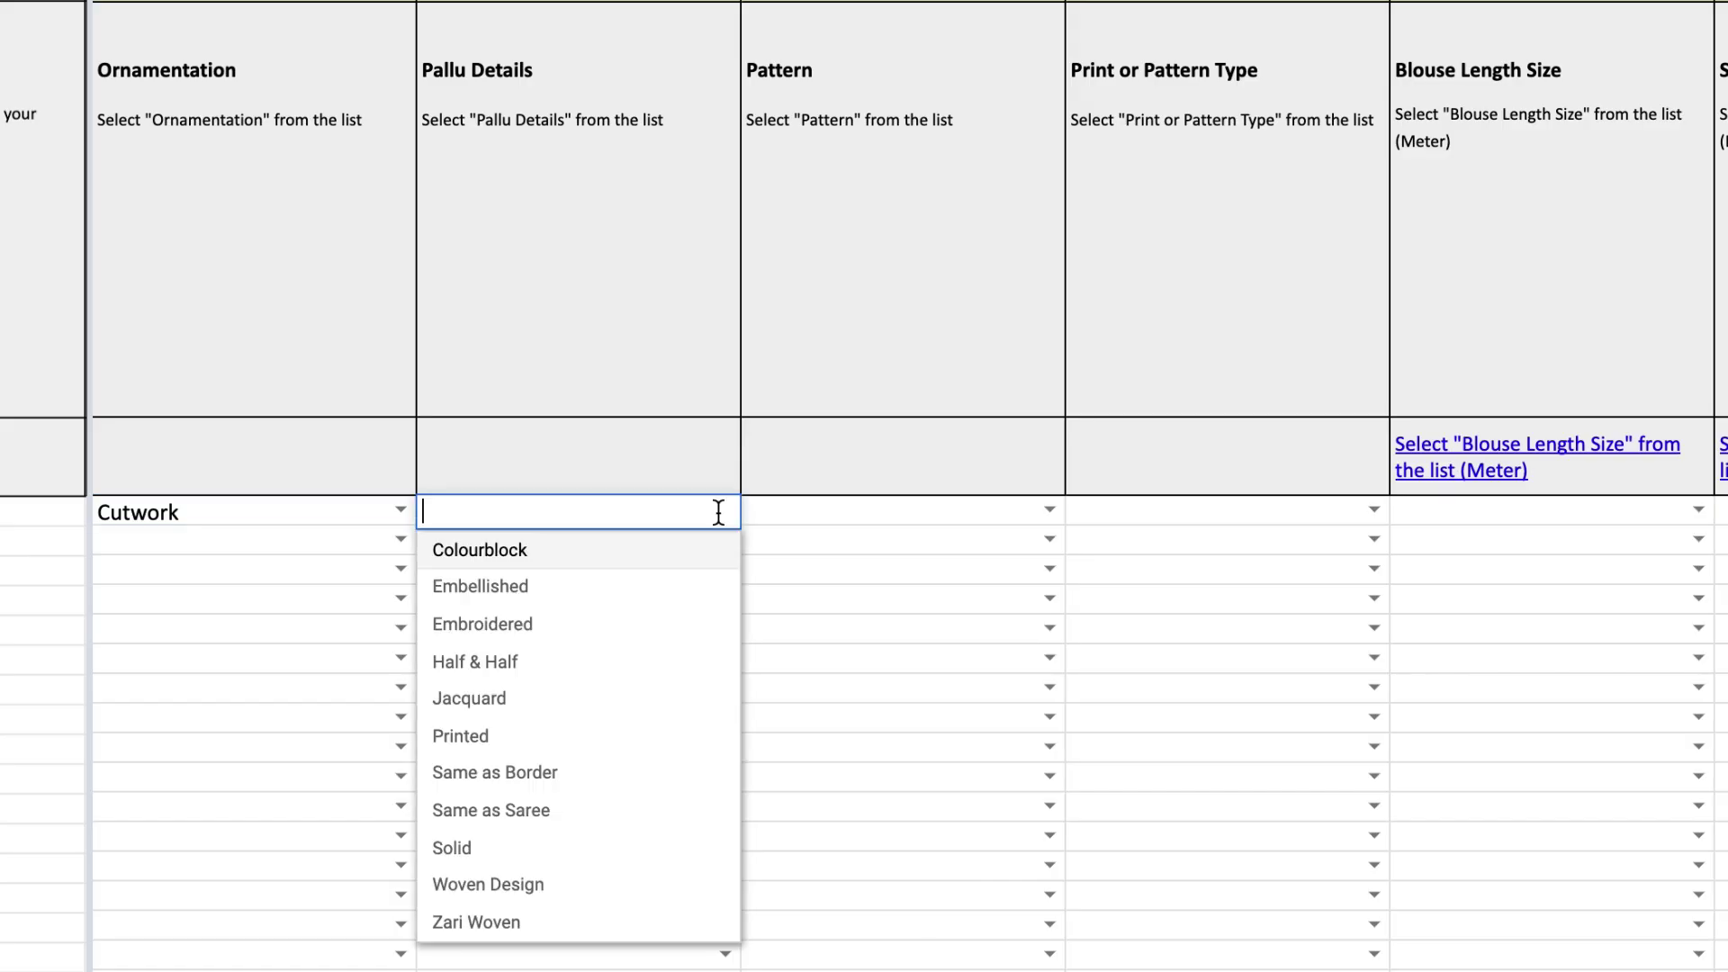
{"action": "left_click", "coordinate": [617, 779]}
{"action": "left_click", "coordinate": [1050, 509]}
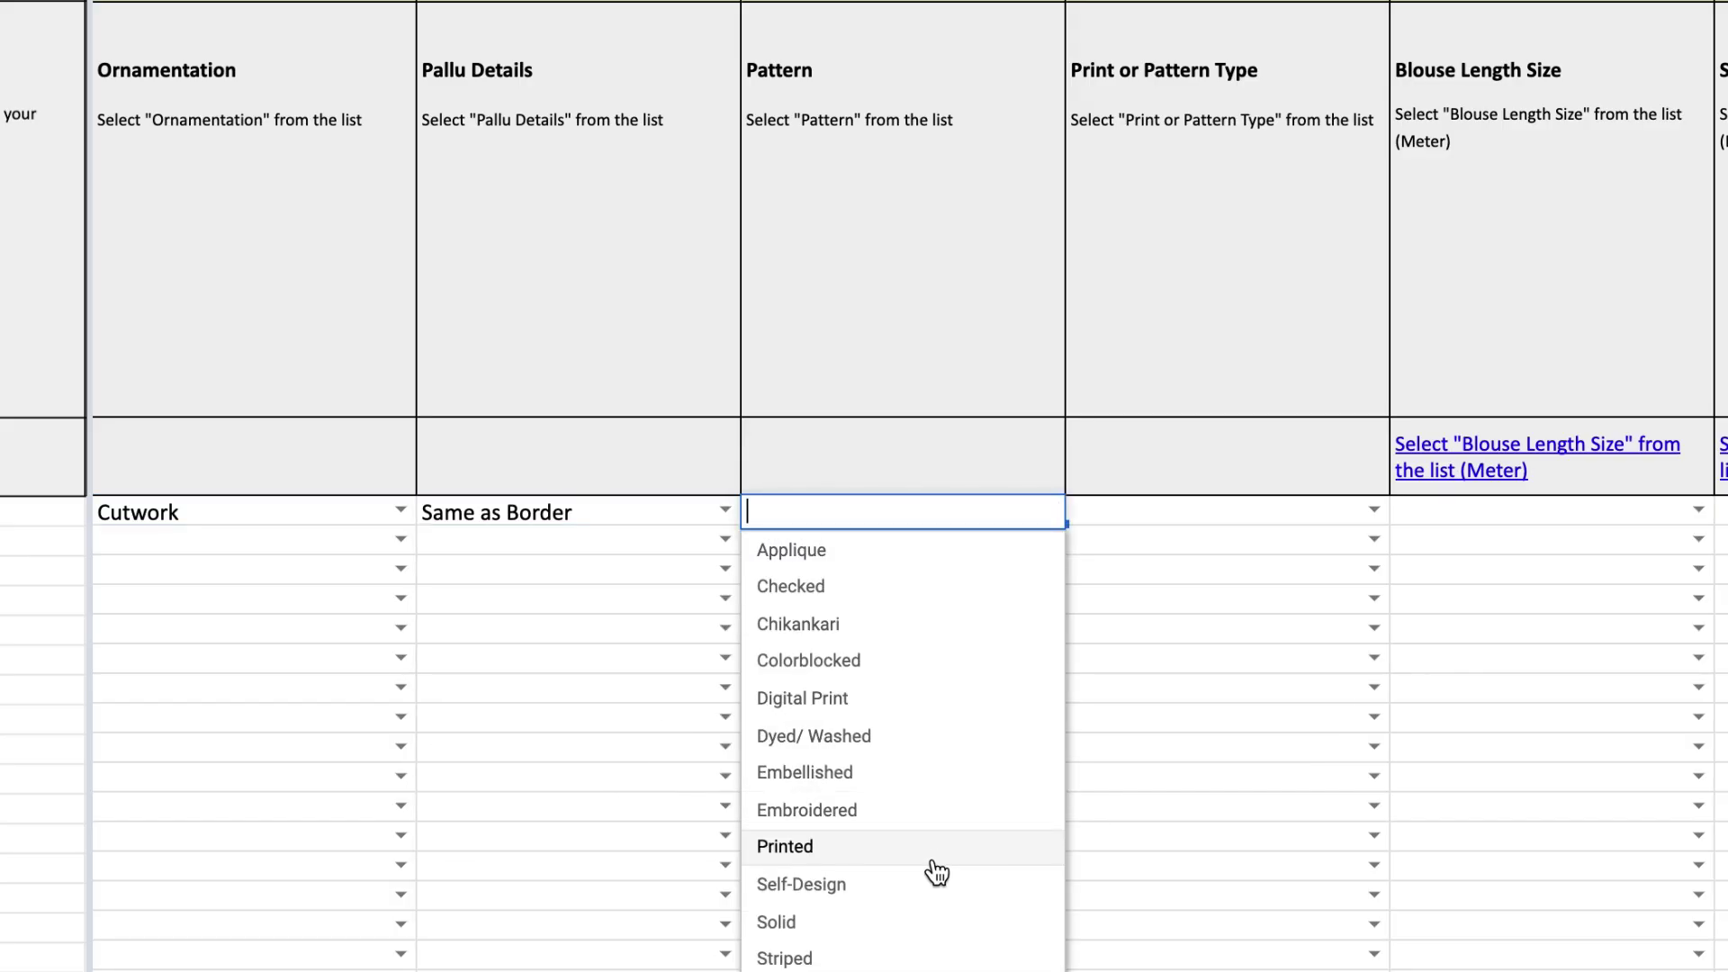
{"action": "left_click", "coordinate": [974, 846]}
{"action": "left_click", "coordinate": [1373, 510]}
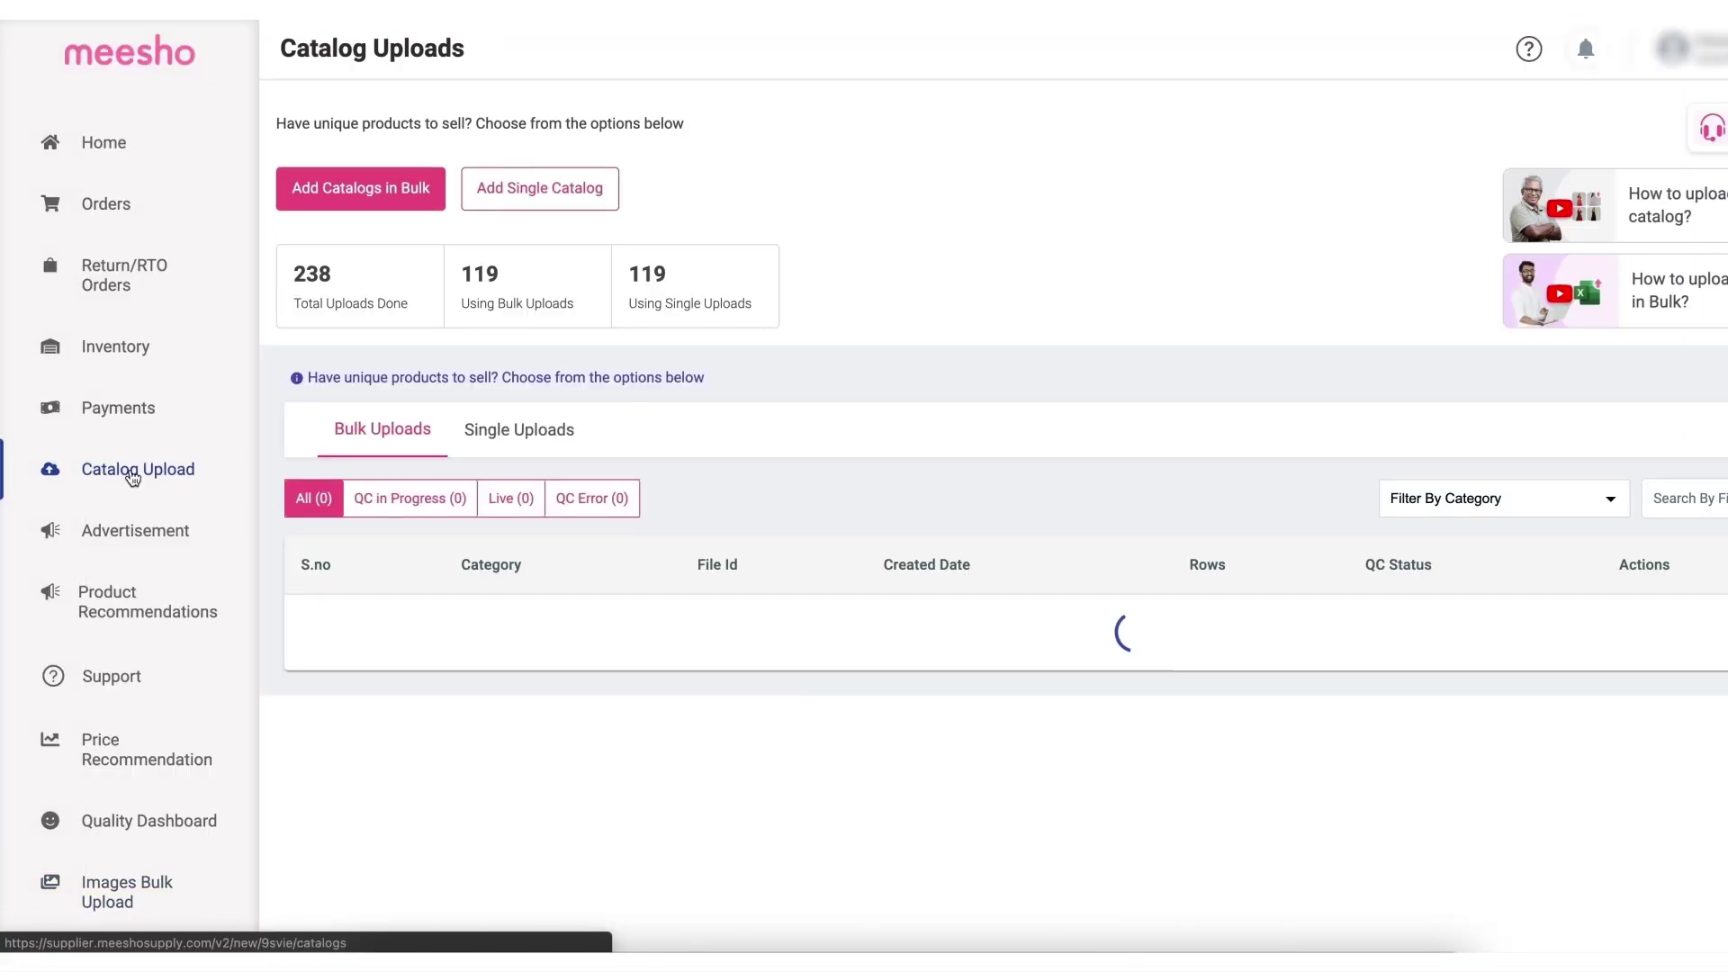
Start a bulk catalog upload under Tops, Tshirts & Shirts > Tshirts after searching 'top'.
{"action": "left_click", "coordinate": [383, 202]}
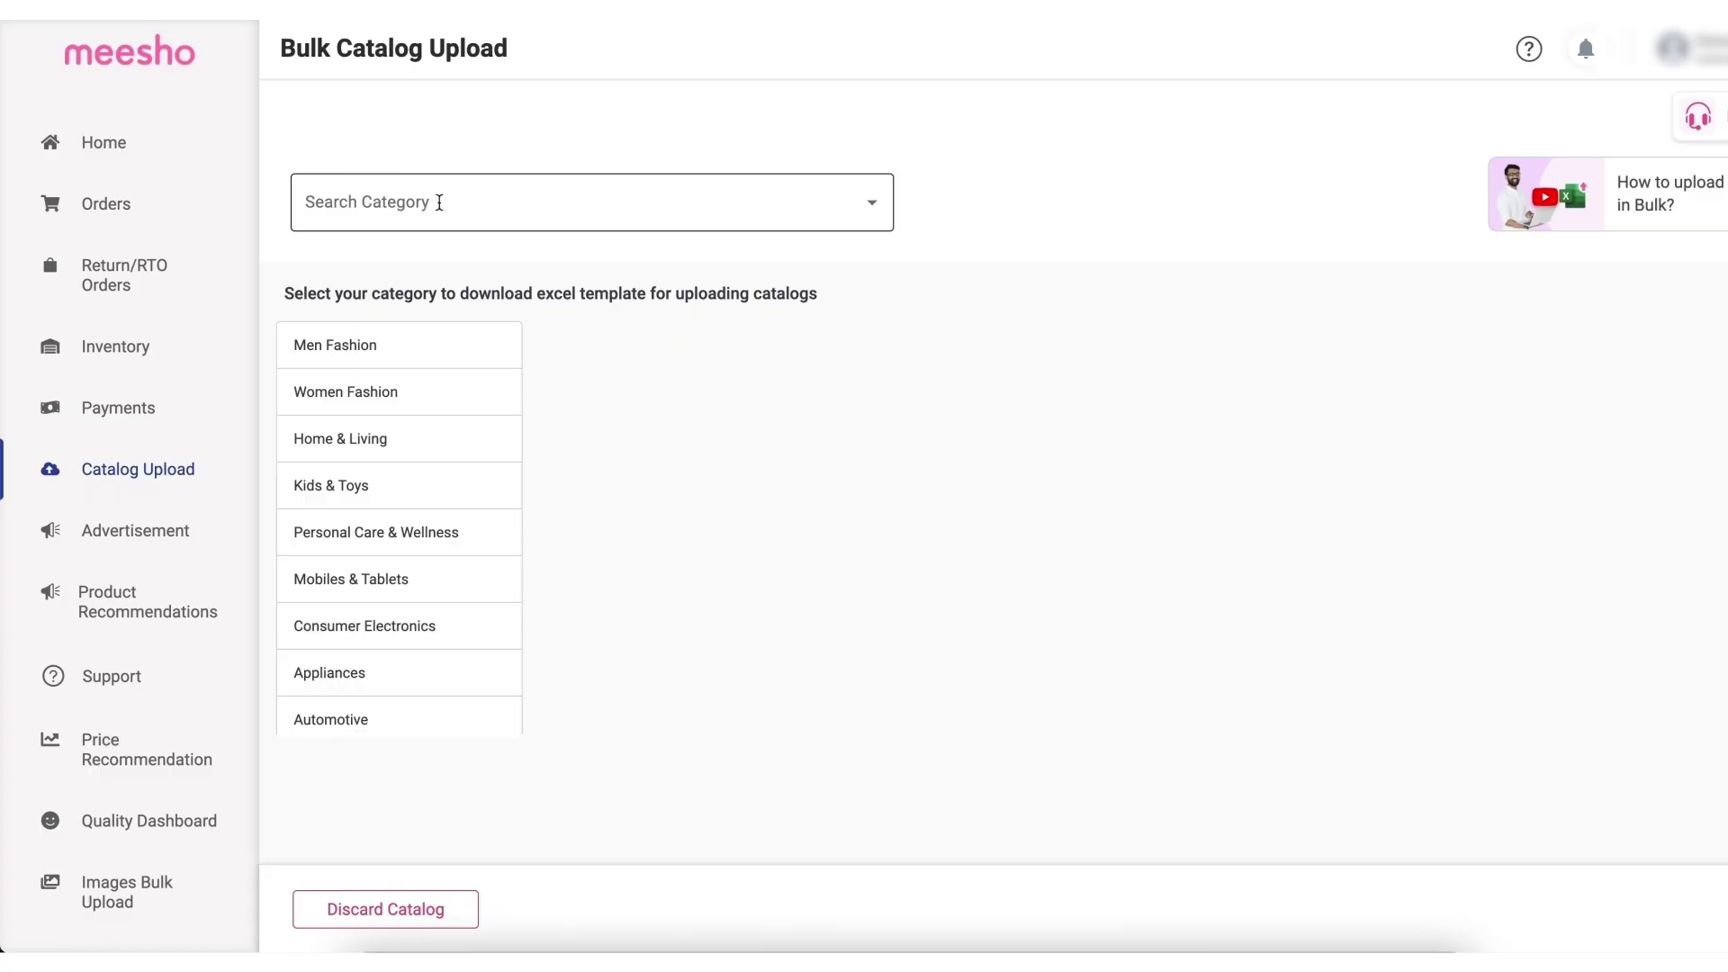
{"action": "left_click", "coordinate": [439, 201]}
{"action": "type", "text": "top"}
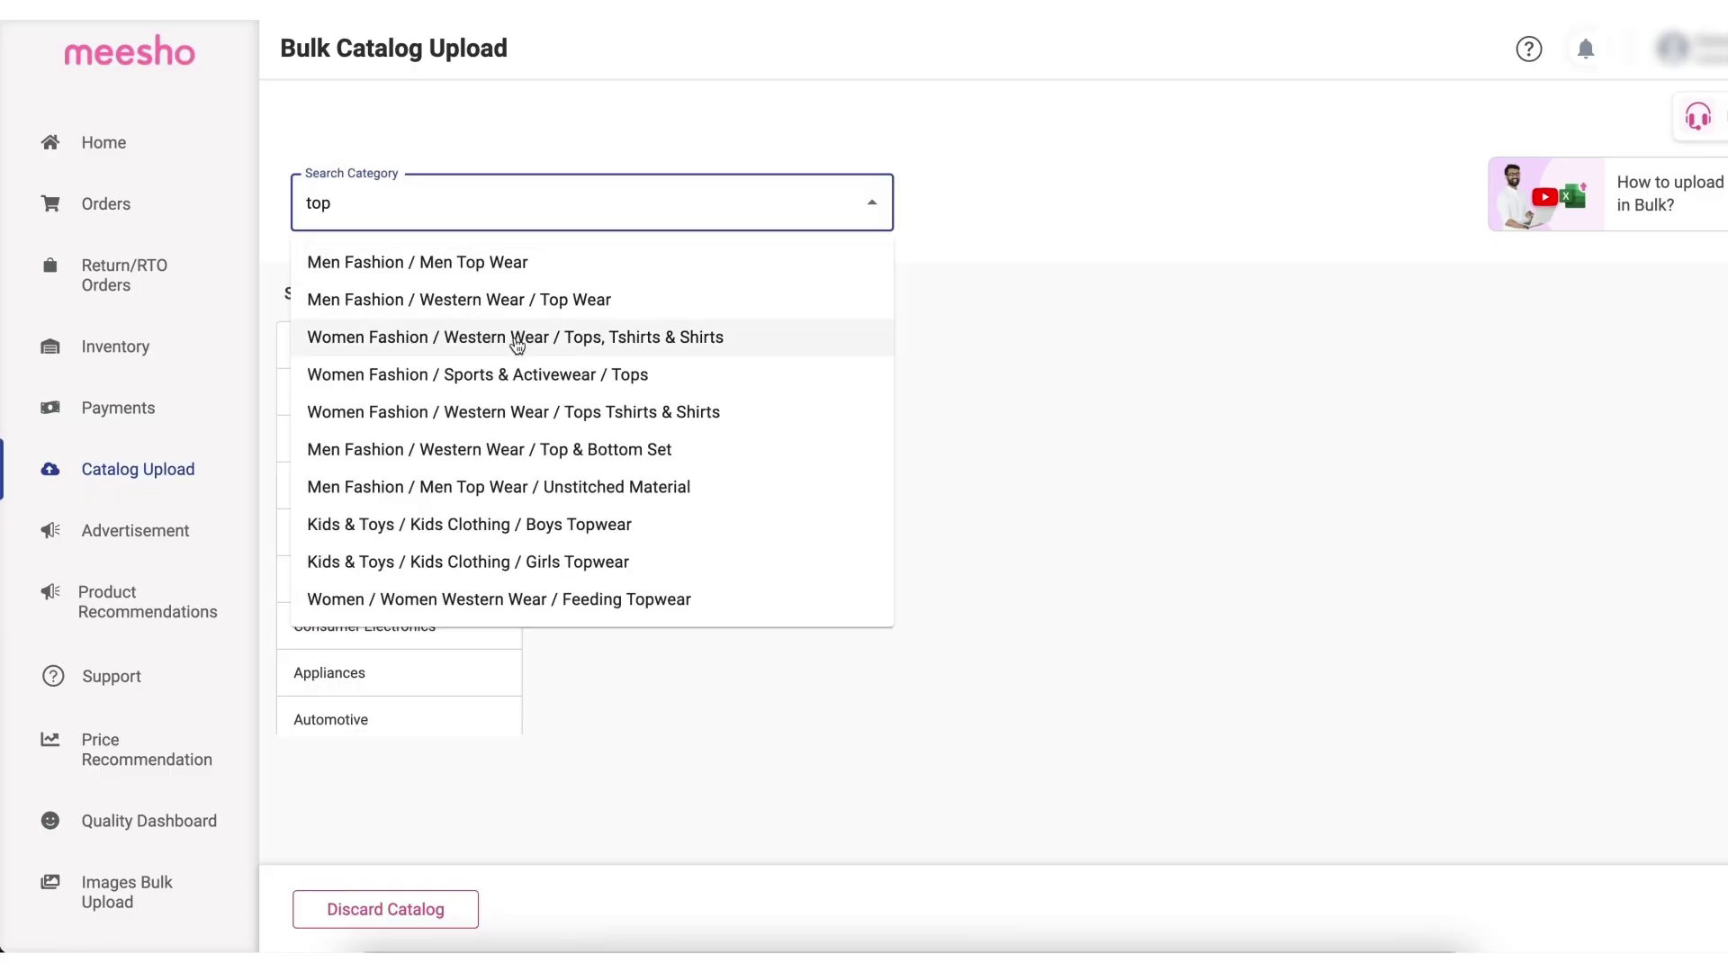
{"action": "left_click", "coordinate": [517, 346]}
{"action": "left_click", "coordinate": [1141, 403]}
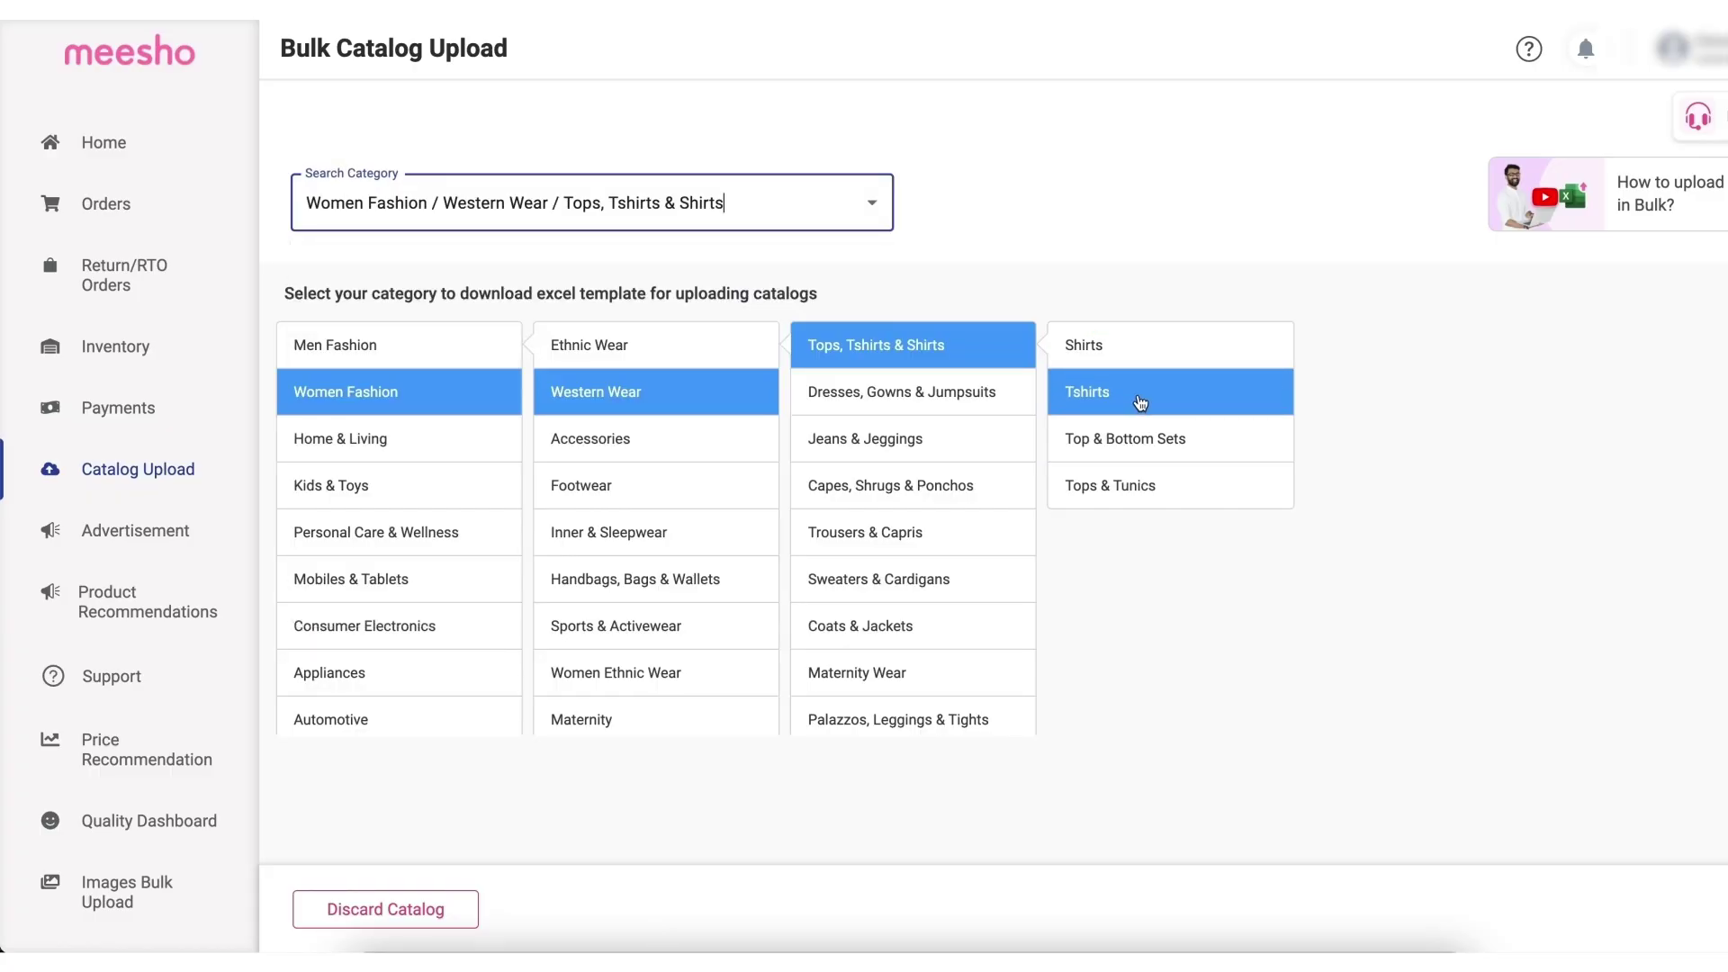
Attach the Tshirts template spreadsheet from Downloads and upload it.
{"action": "left_click", "coordinate": [1523, 504]}
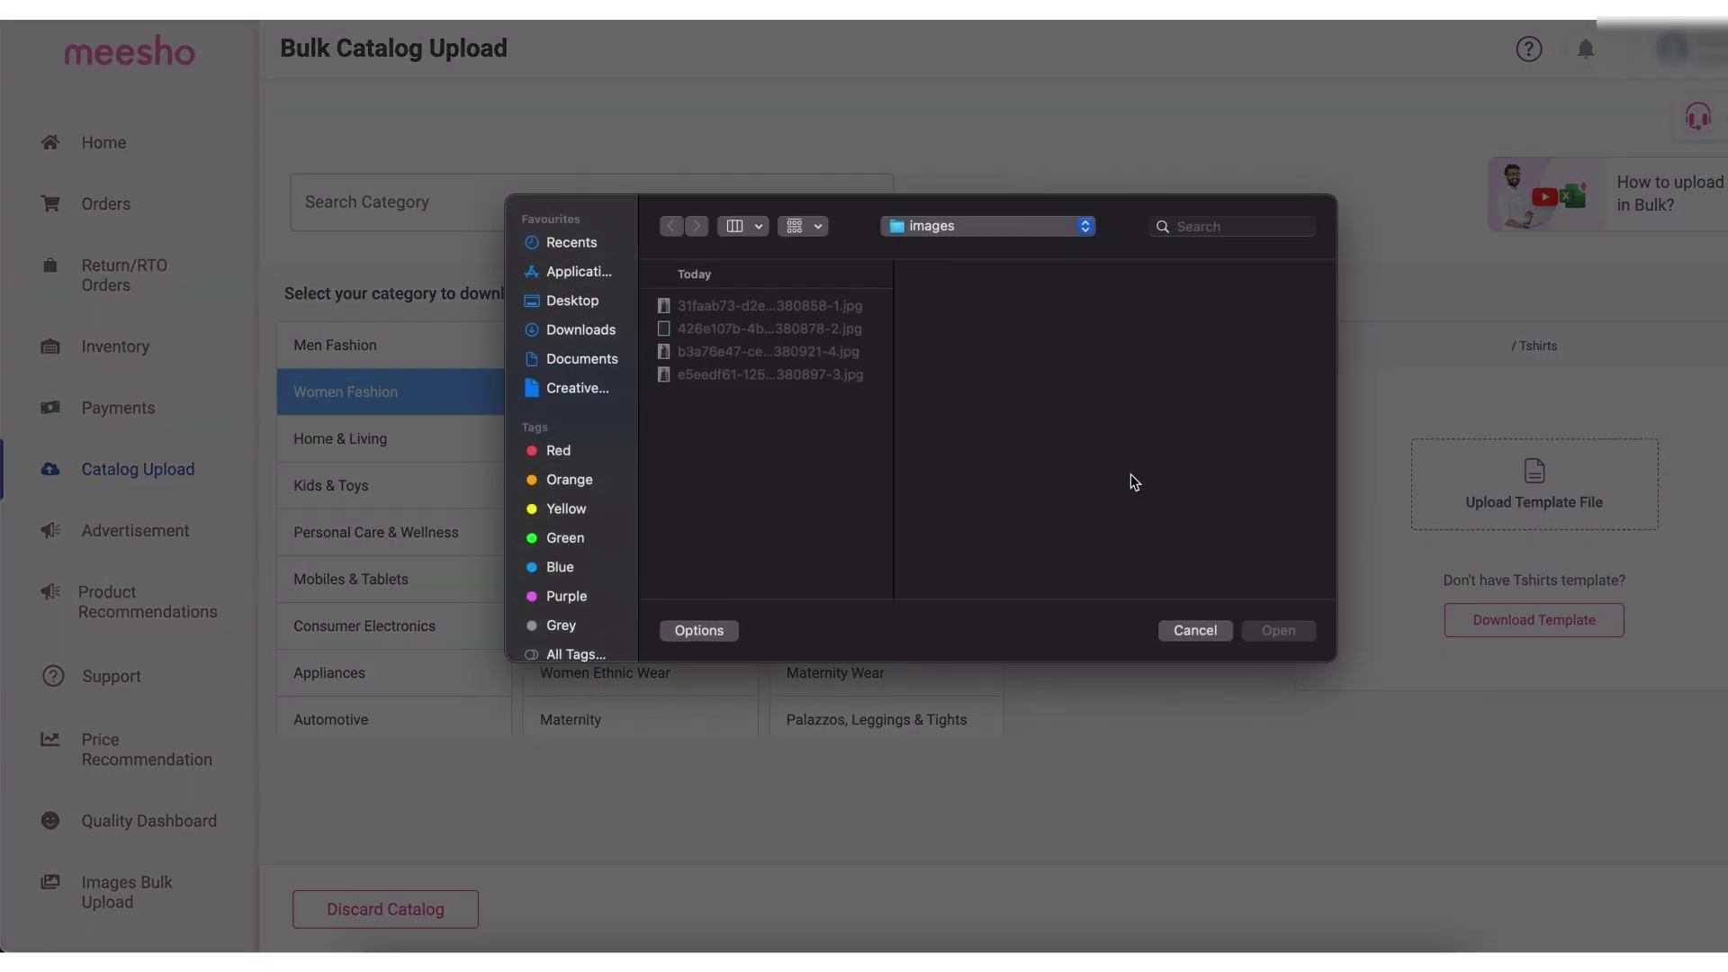
{"action": "left_click", "coordinate": [580, 329]}
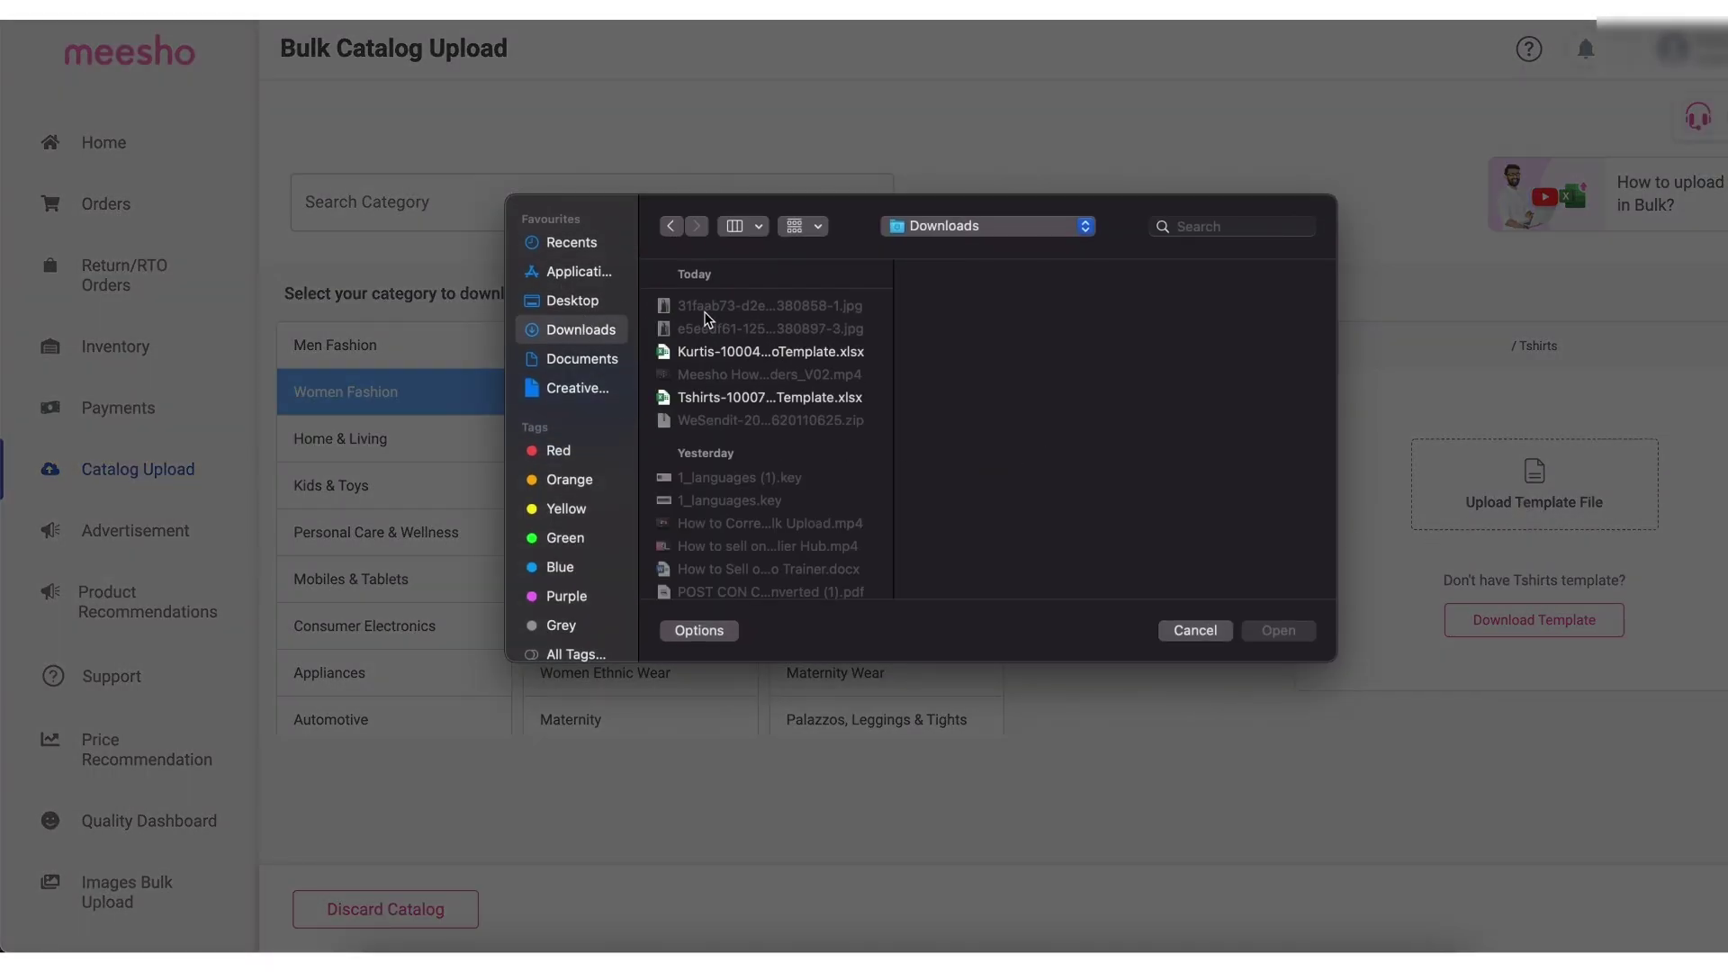
{"action": "left_click", "coordinate": [738, 397]}
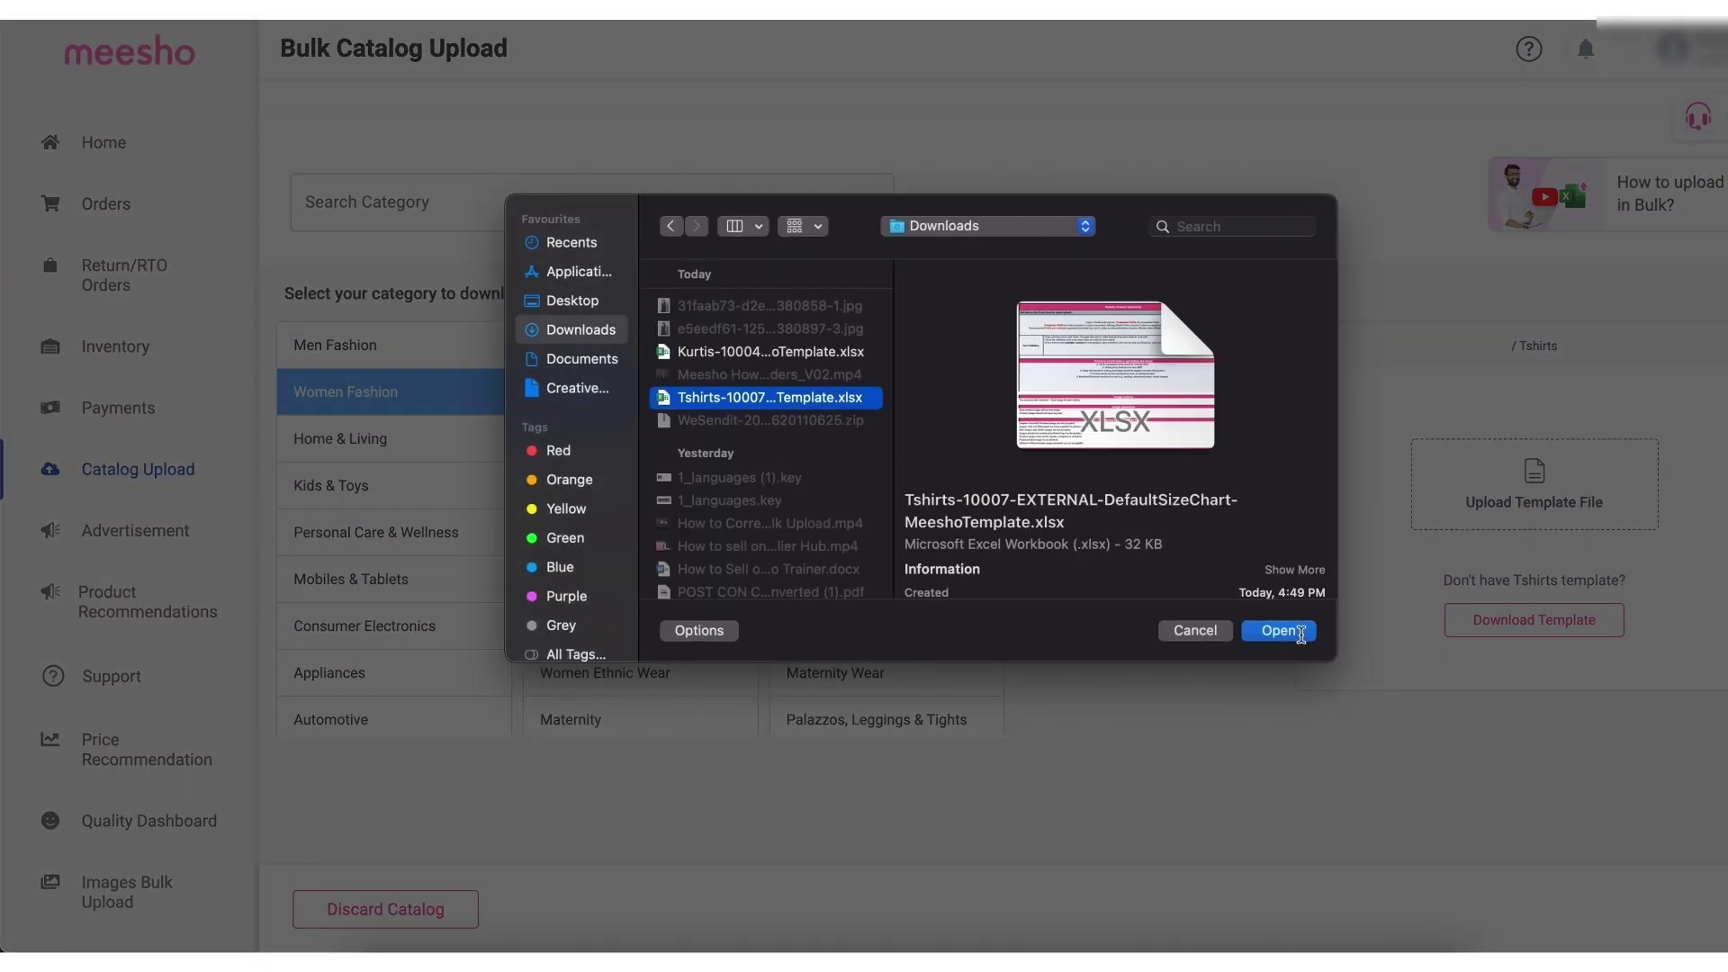
{"action": "left_click", "coordinate": [1300, 631]}
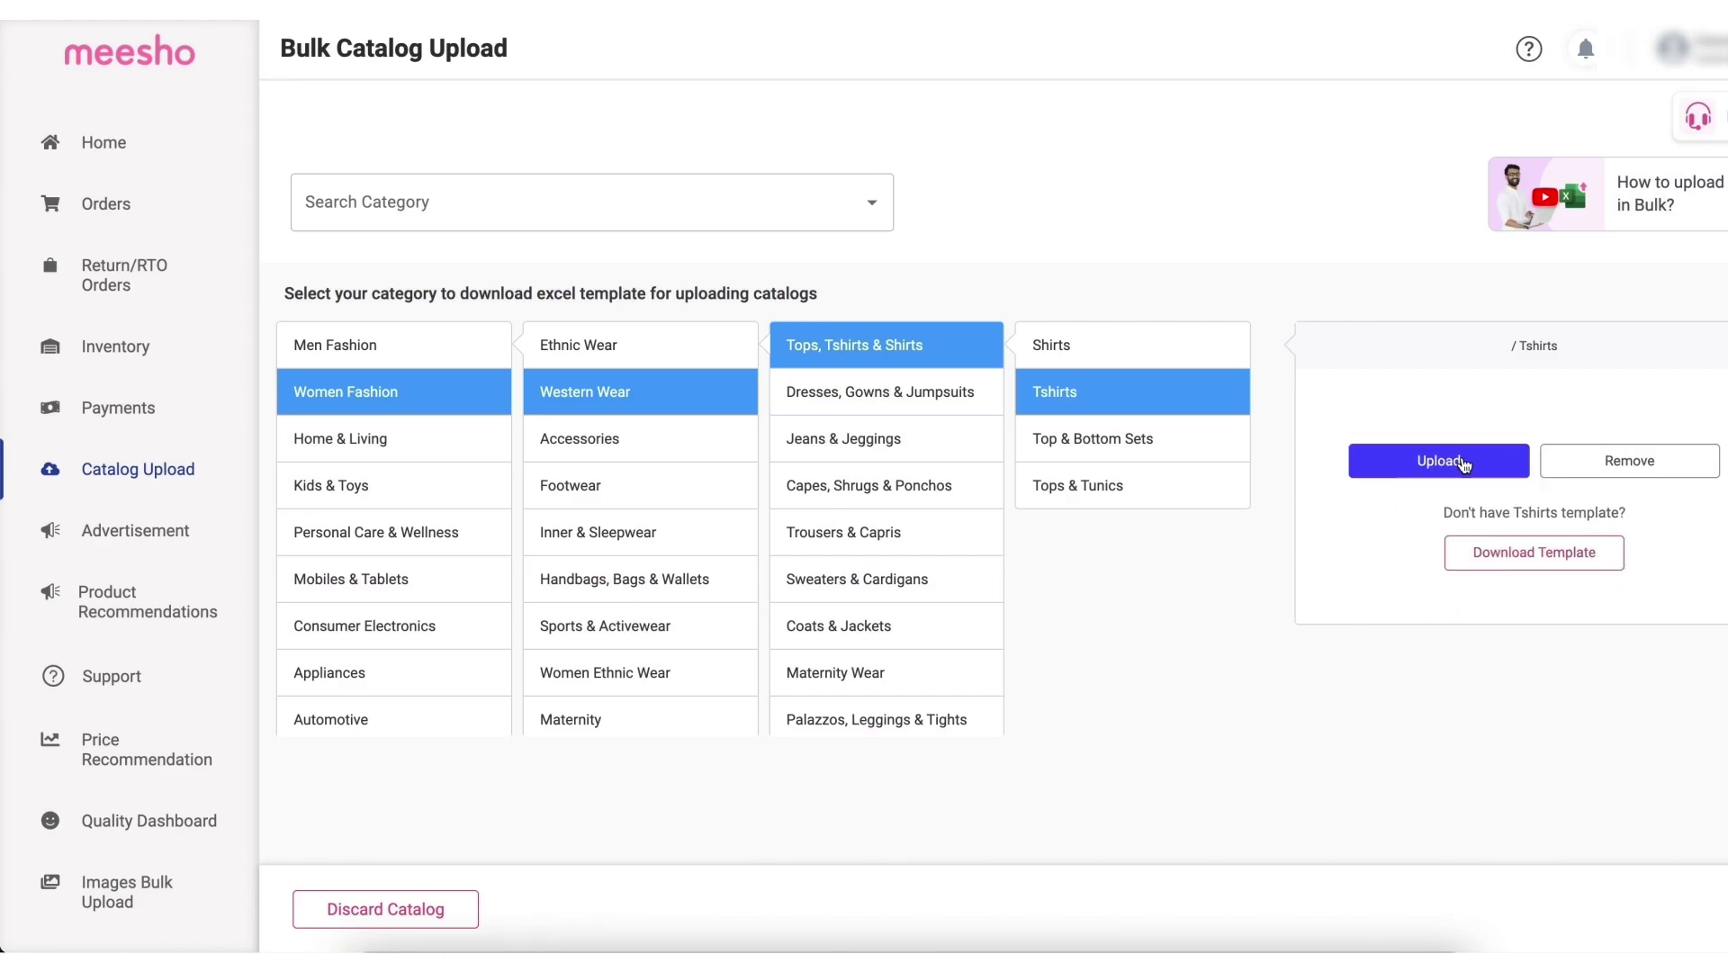
{"action": "left_click", "coordinate": [1465, 464]}
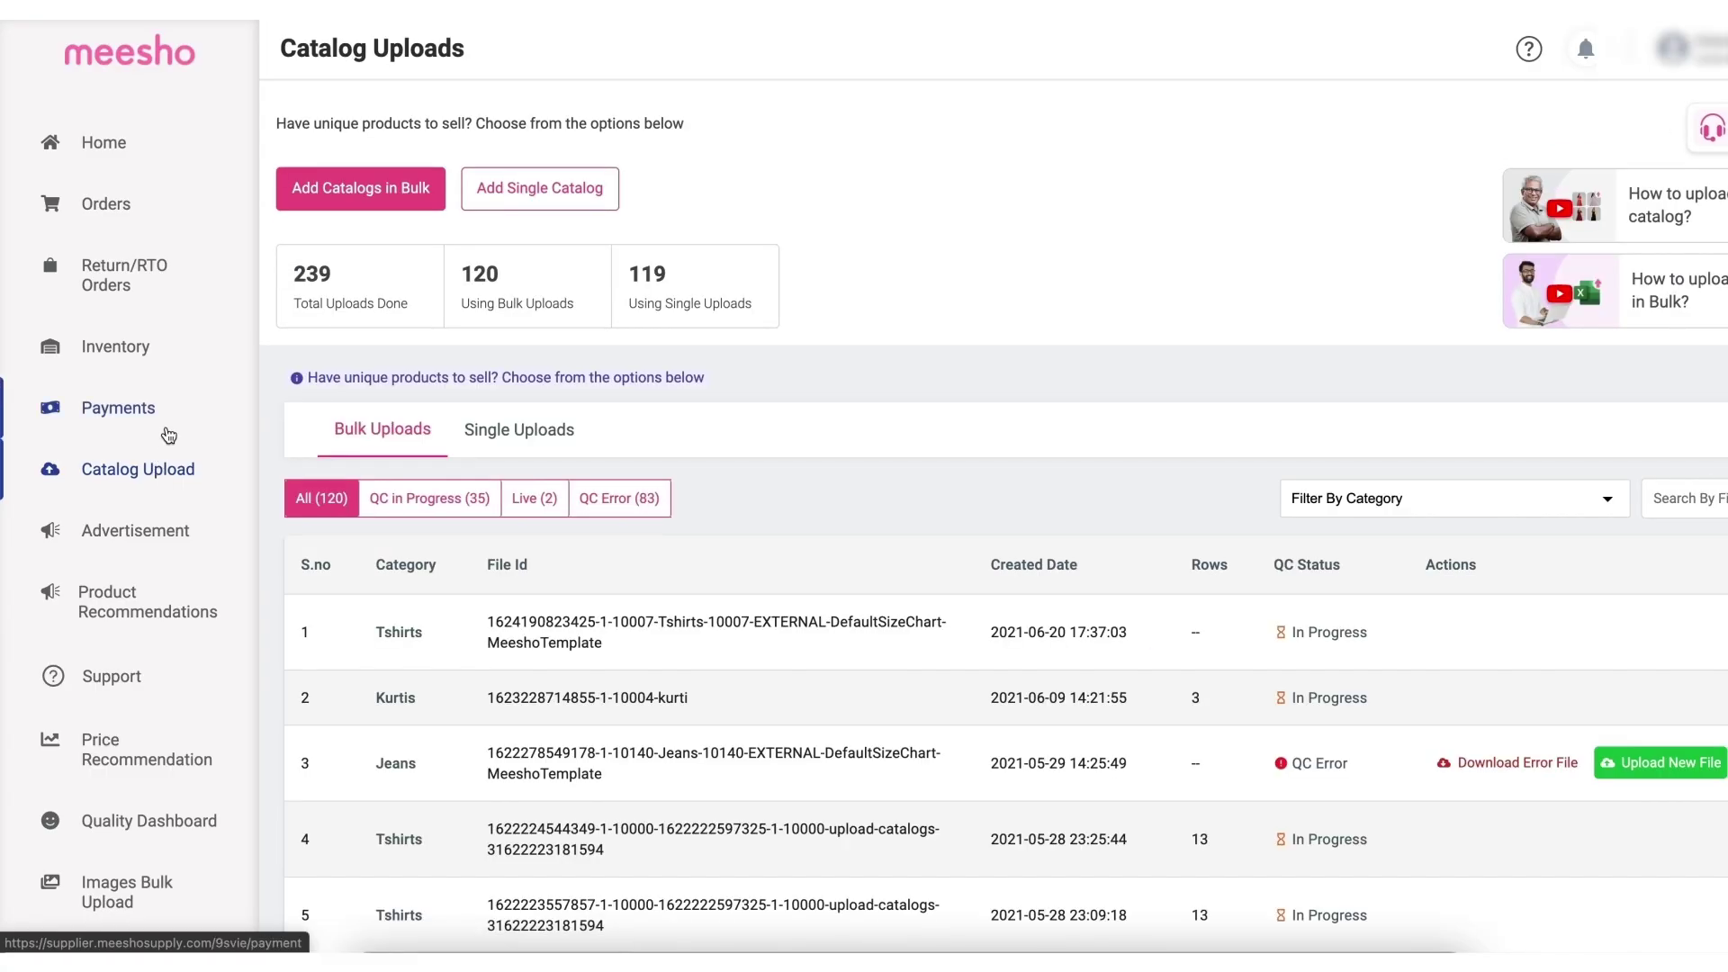
Filter the catalog uploads to QC in Progress and scroll through that list.
{"action": "scroll", "coordinate": [480, 617], "scroll_direction": "down", "scroll_amount": 5}
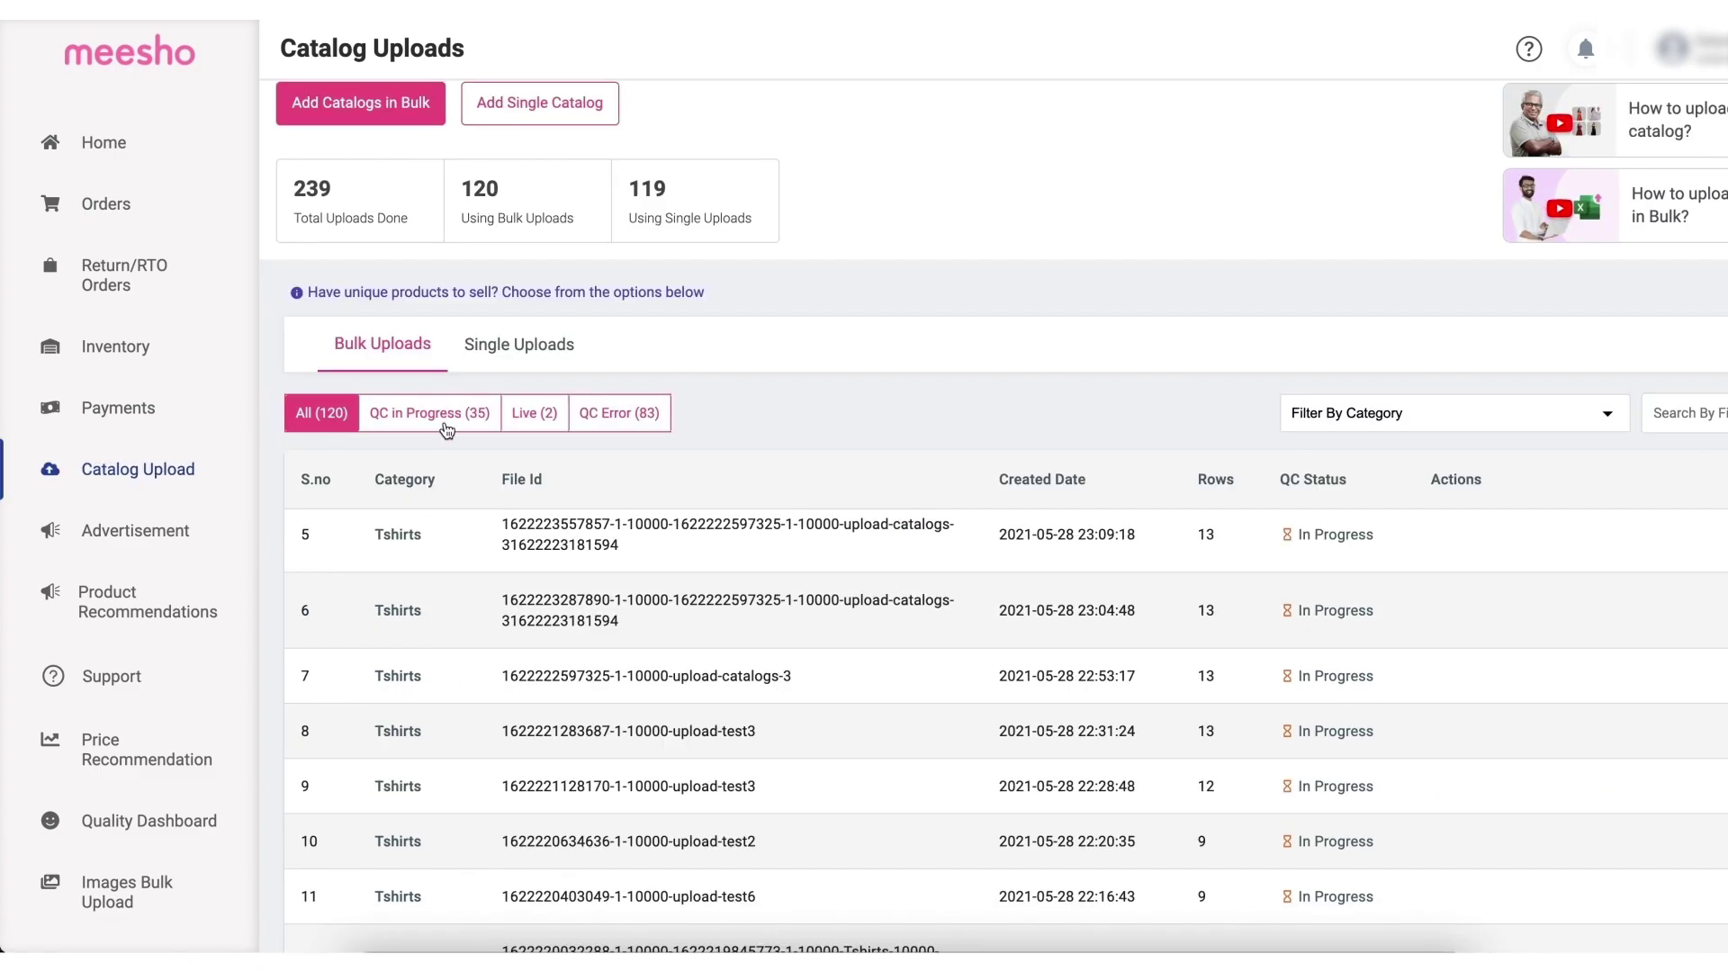
{"action": "left_click", "coordinate": [454, 421]}
{"action": "scroll", "coordinate": [525, 761], "scroll_direction": "down", "scroll_amount": 2}
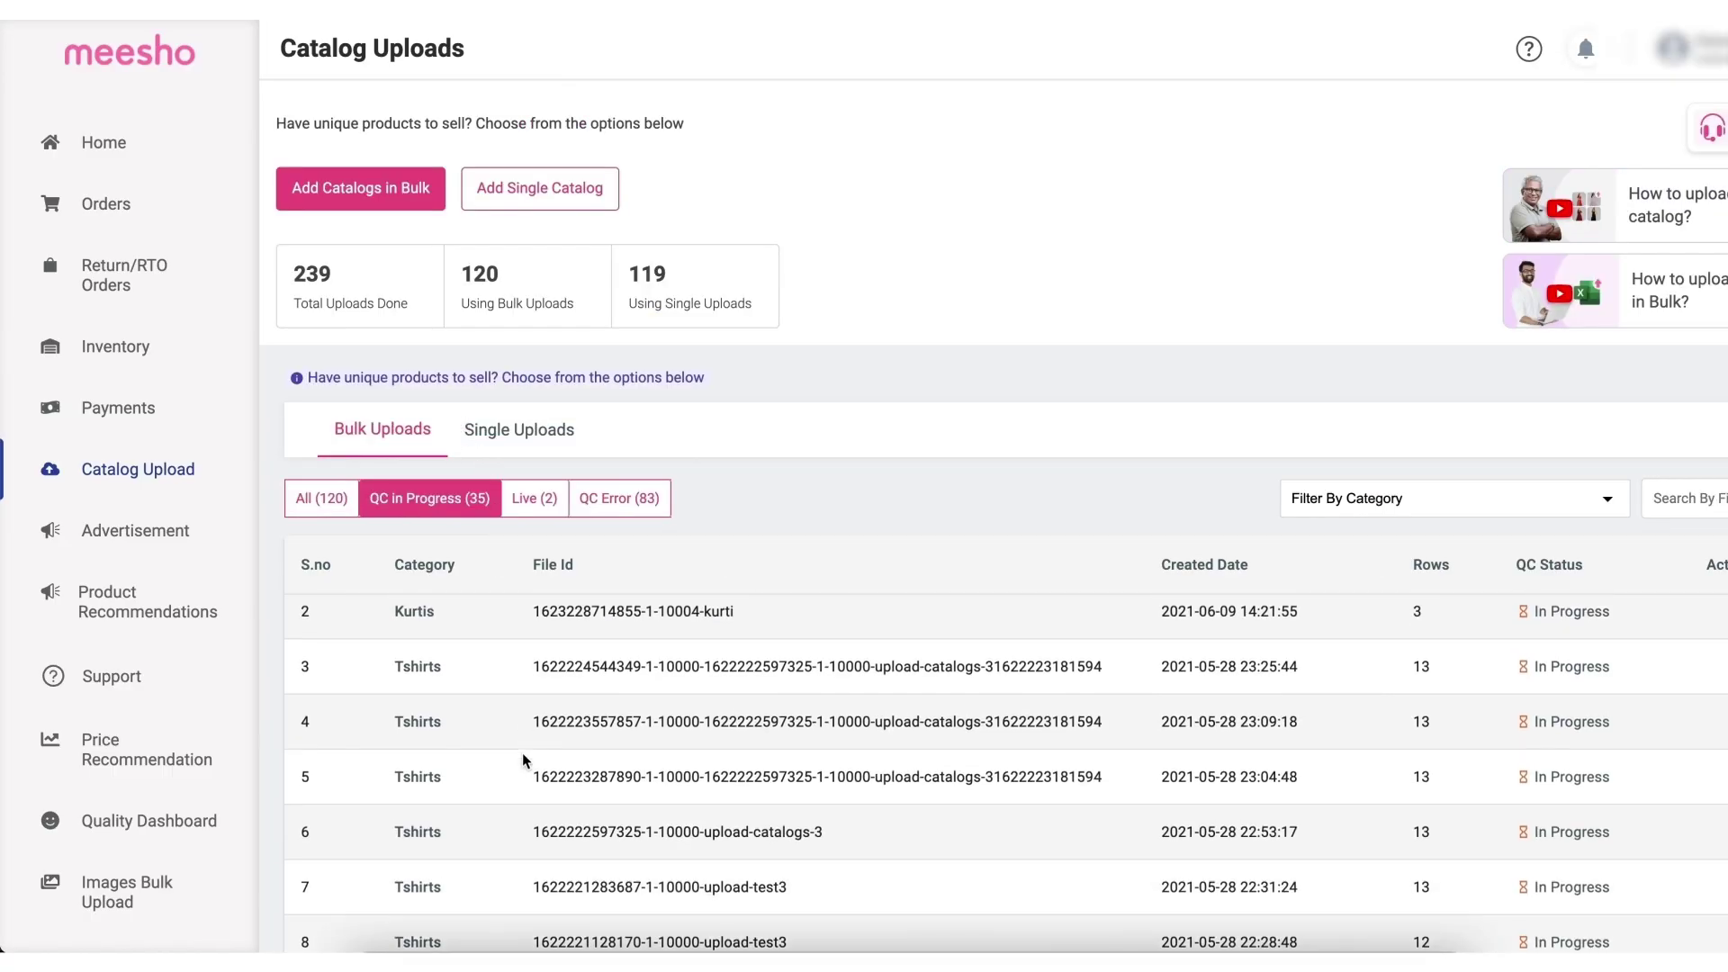
{"action": "scroll", "coordinate": [524, 761], "scroll_direction": "down", "scroll_amount": 2}
{"action": "scroll", "coordinate": [525, 761], "scroll_direction": "down", "scroll_amount": 1}
{"action": "scroll", "coordinate": [525, 760], "scroll_direction": "down", "scroll_amount": 1}
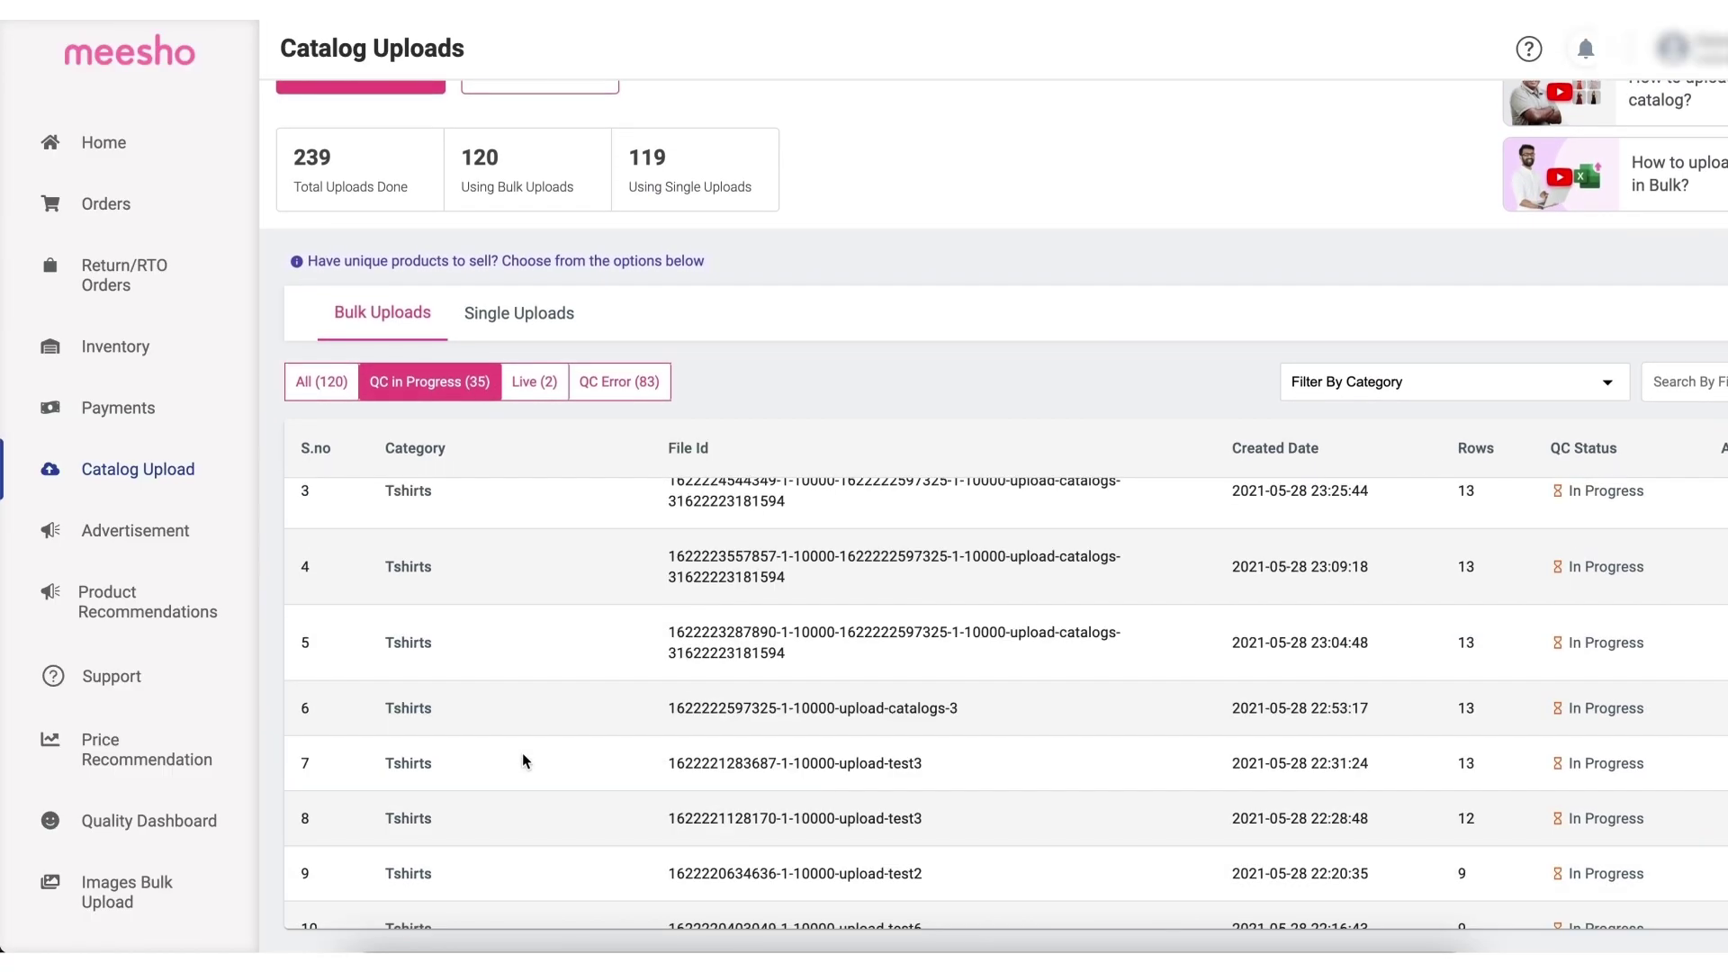
Review the Live uploads, then the QC Error list showing the latest Tshirts upload.
{"action": "left_click", "coordinate": [537, 383]}
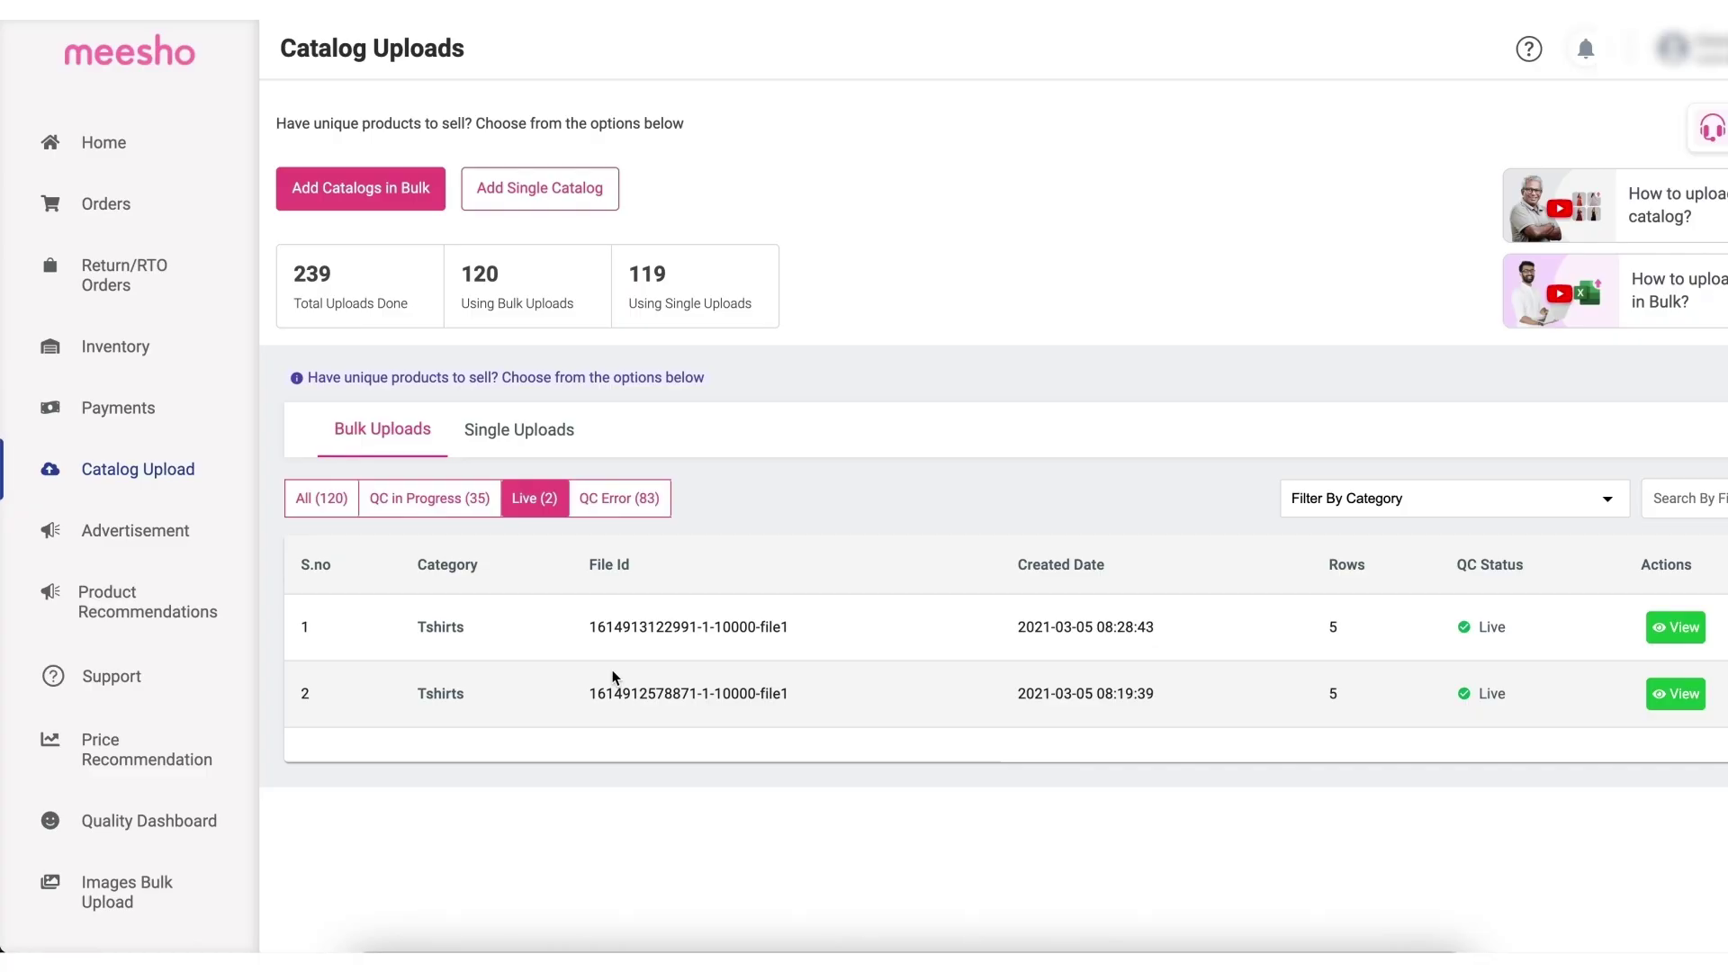
{"action": "left_click", "coordinate": [630, 504]}
{"action": "scroll", "coordinate": [576, 753], "scroll_direction": "down", "scroll_amount": 2}
{"action": "scroll", "coordinate": [576, 754], "scroll_direction": "down", "scroll_amount": 3}
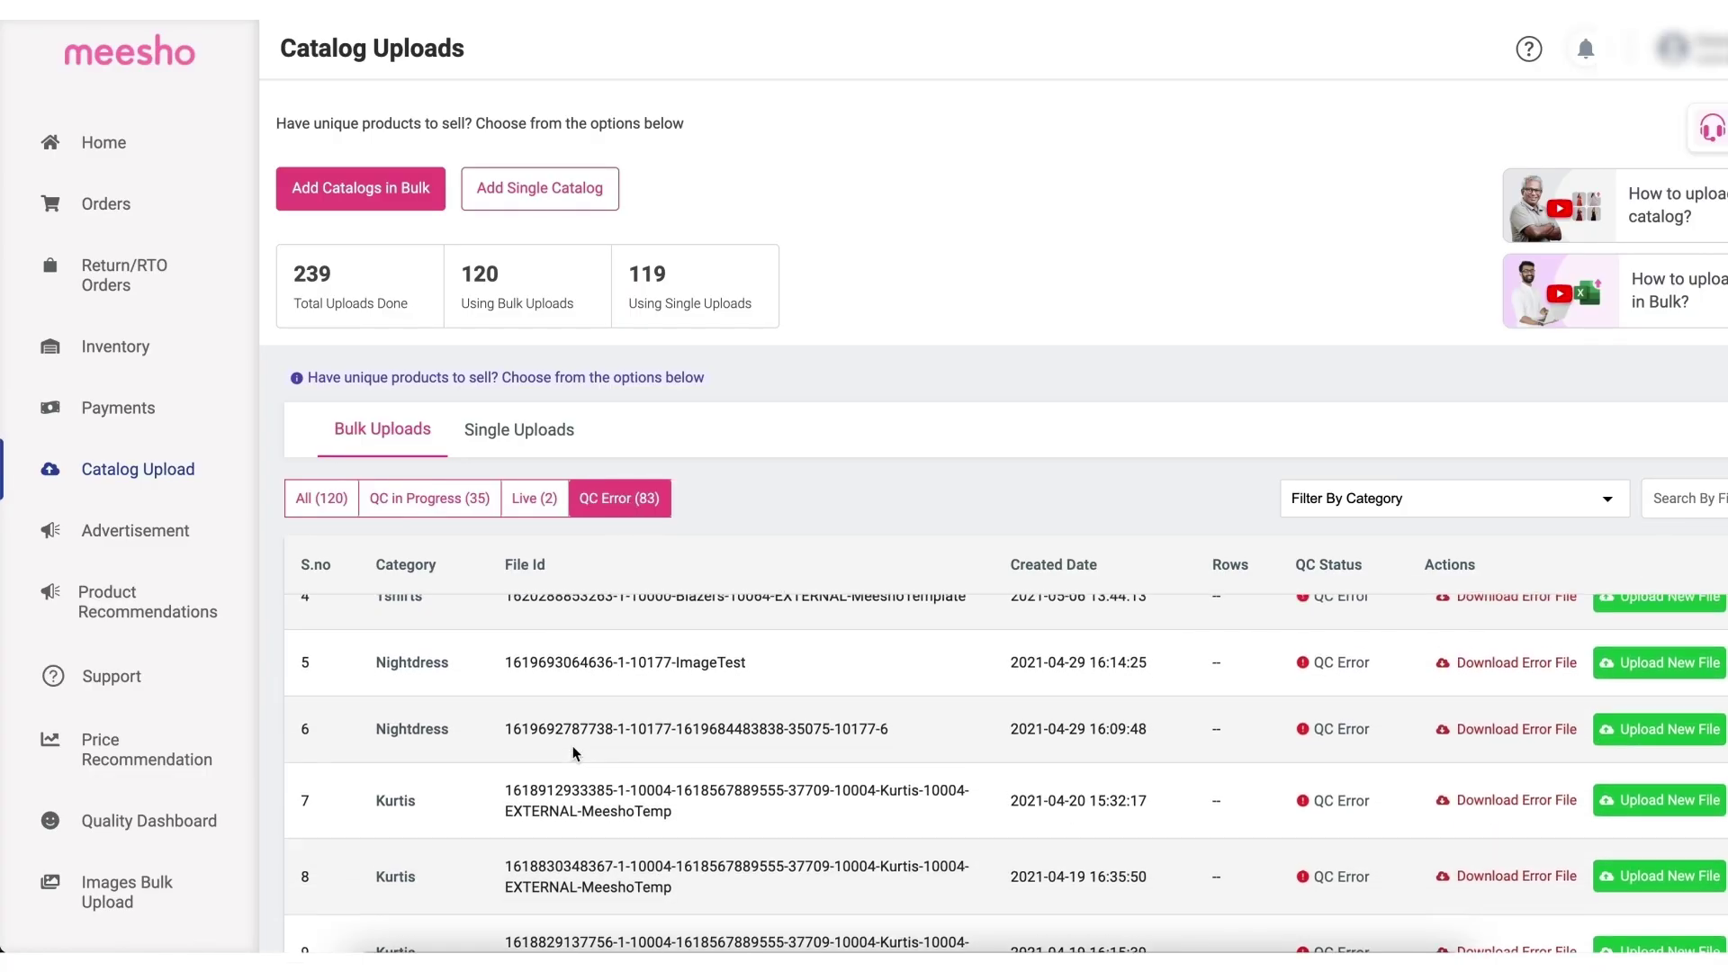
{"action": "scroll", "coordinate": [576, 753], "scroll_direction": "down", "scroll_amount": 1}
{"action": "scroll", "coordinate": [576, 753], "scroll_direction": "down", "scroll_amount": 2}
{"action": "scroll", "coordinate": [576, 753], "scroll_direction": "down", "scroll_amount": 1}
{"action": "scroll", "coordinate": [576, 753], "scroll_direction": "down", "scroll_amount": 1}
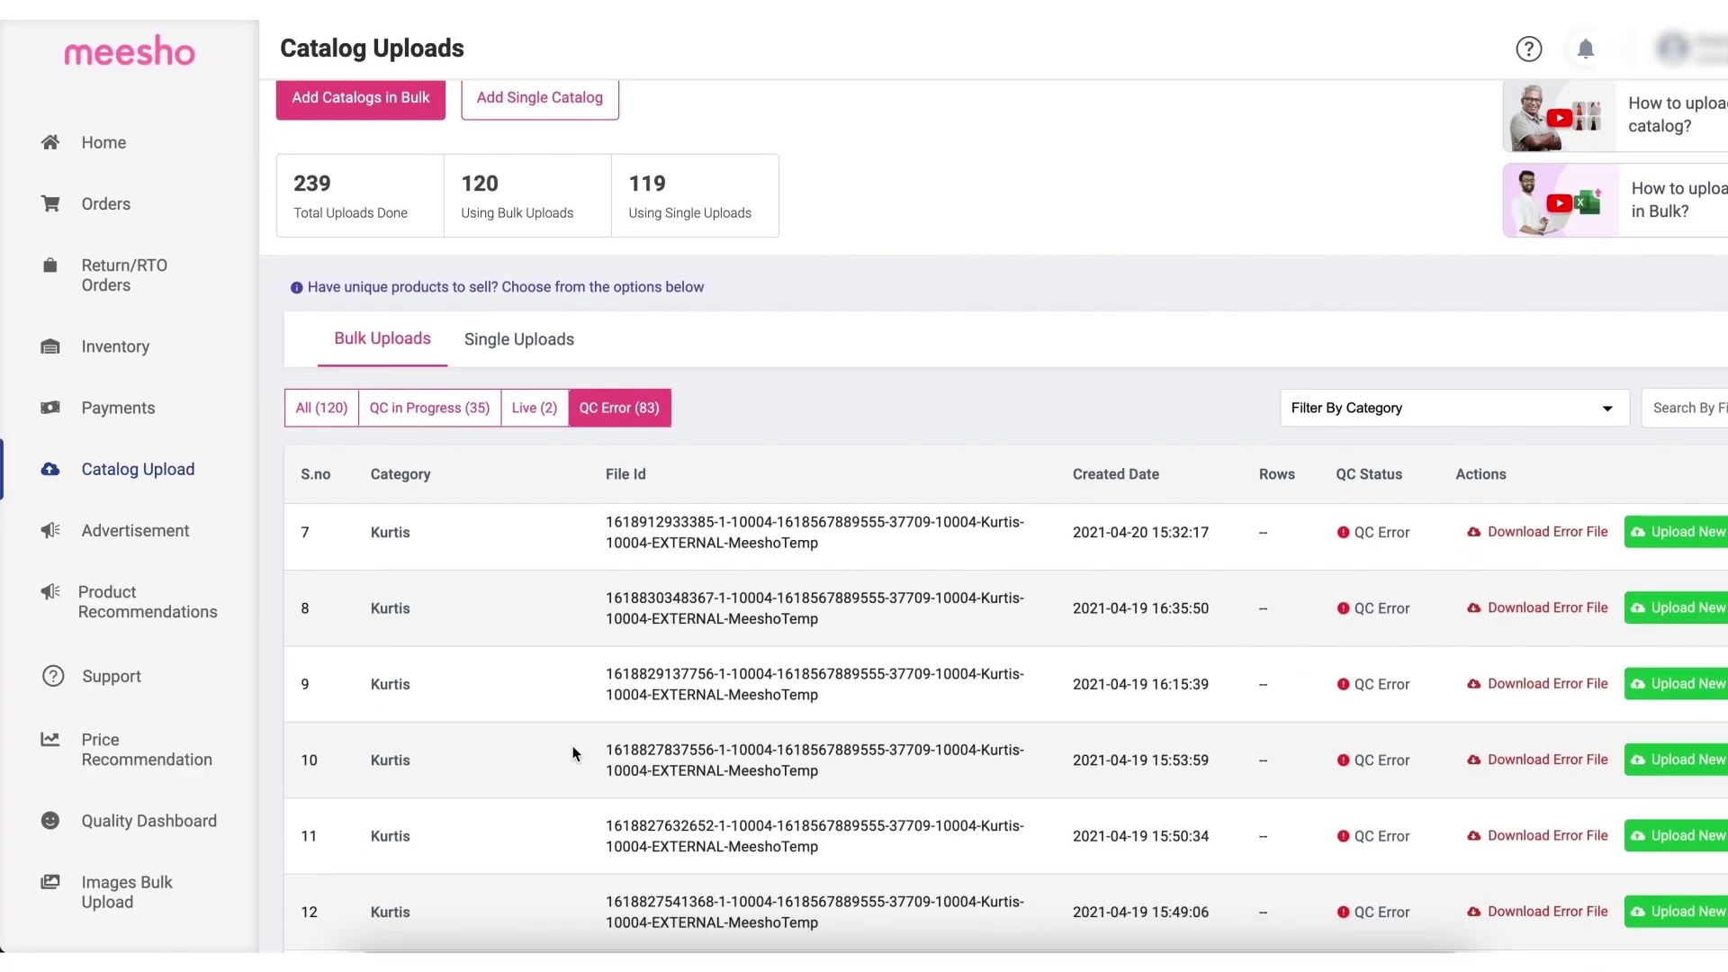
{"action": "scroll", "coordinate": [576, 753], "scroll_direction": "down", "scroll_amount": 1}
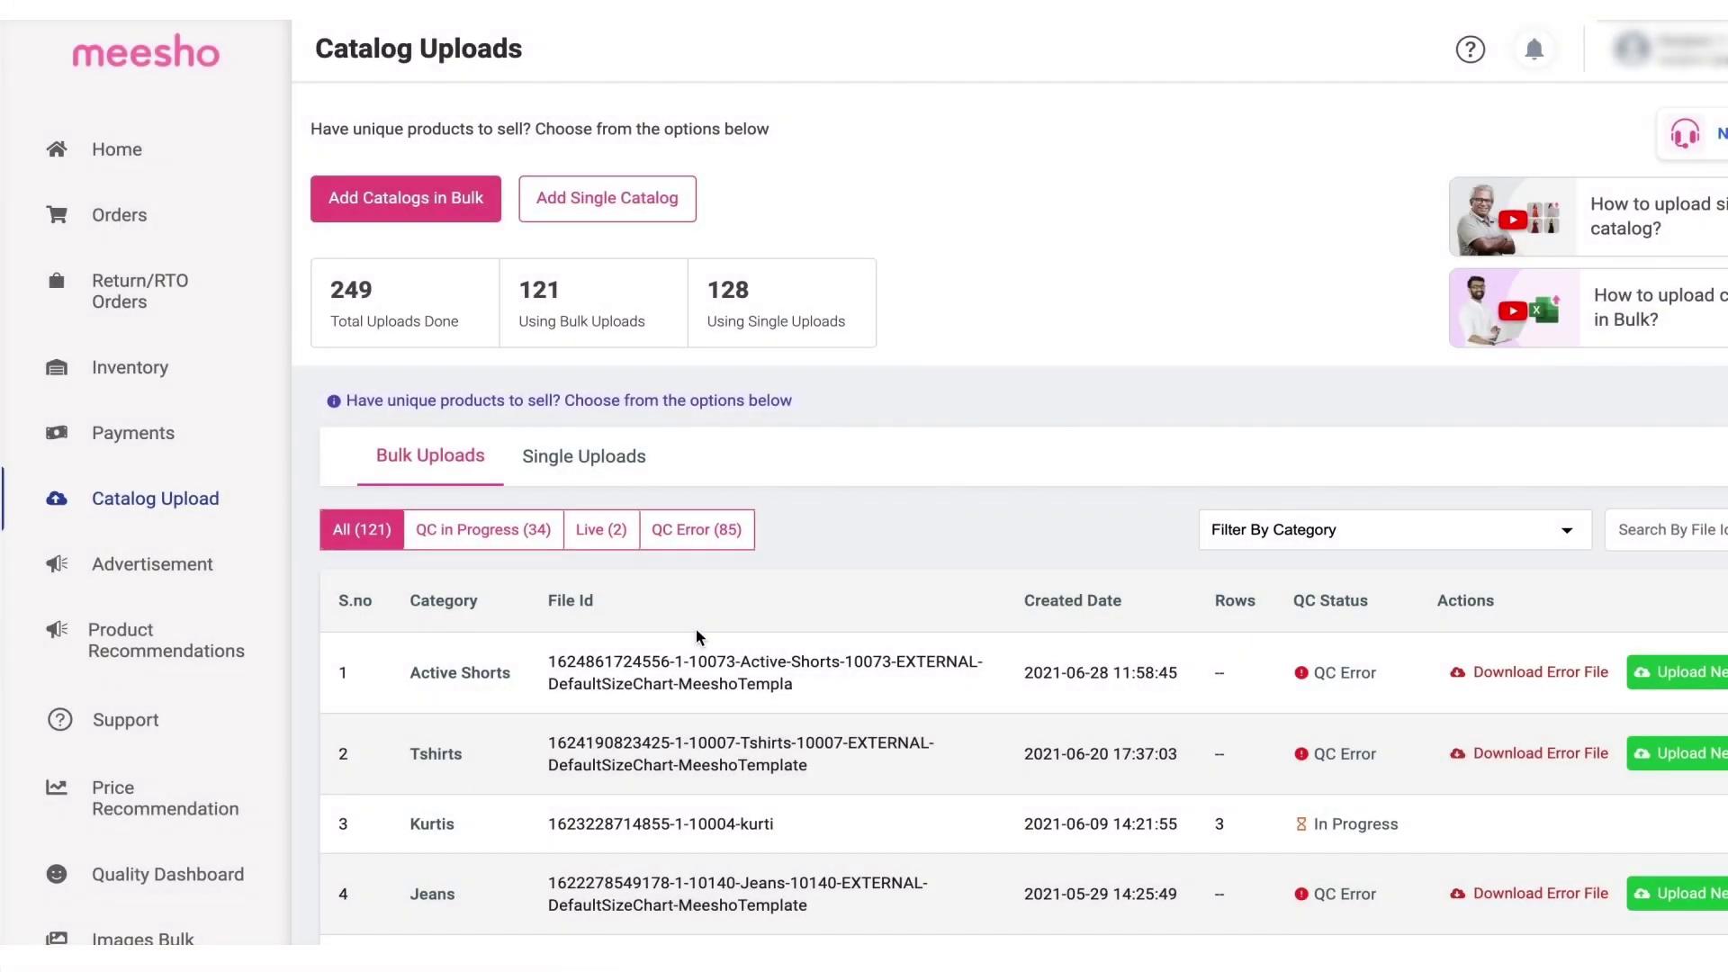
Open the 'I want catalog upload training' article via Support > Cataloging & Pricing > View All.
{"action": "left_click", "coordinate": [131, 725]}
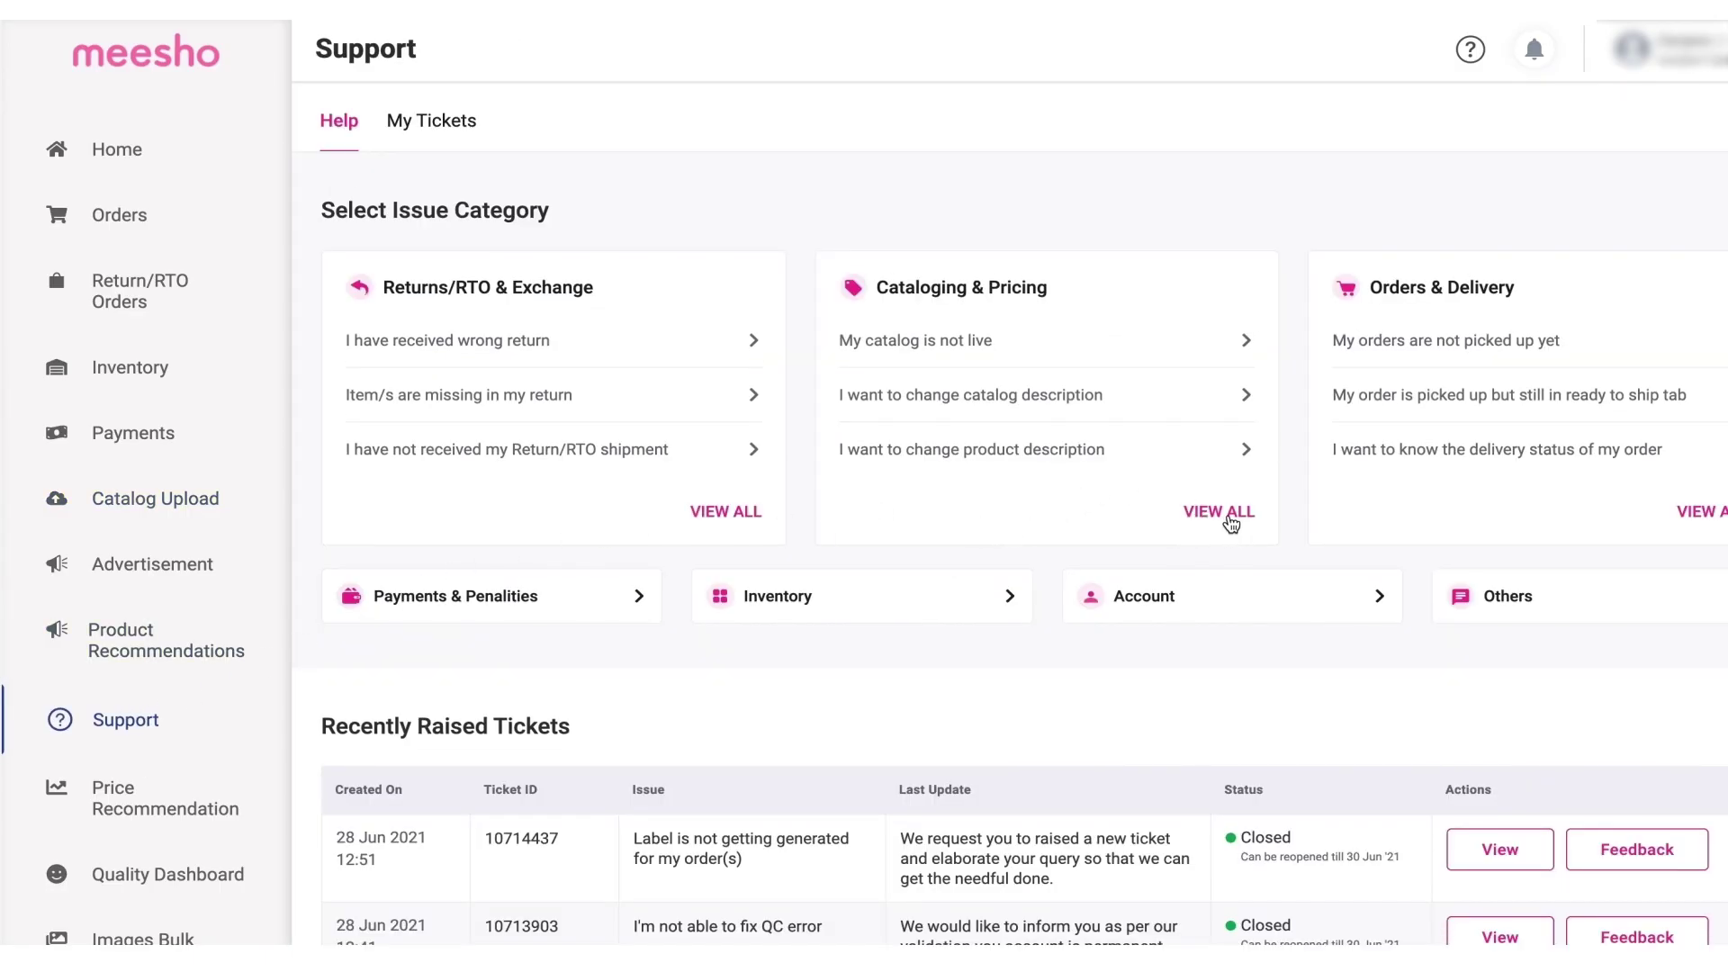
{"action": "left_click", "coordinate": [1232, 520]}
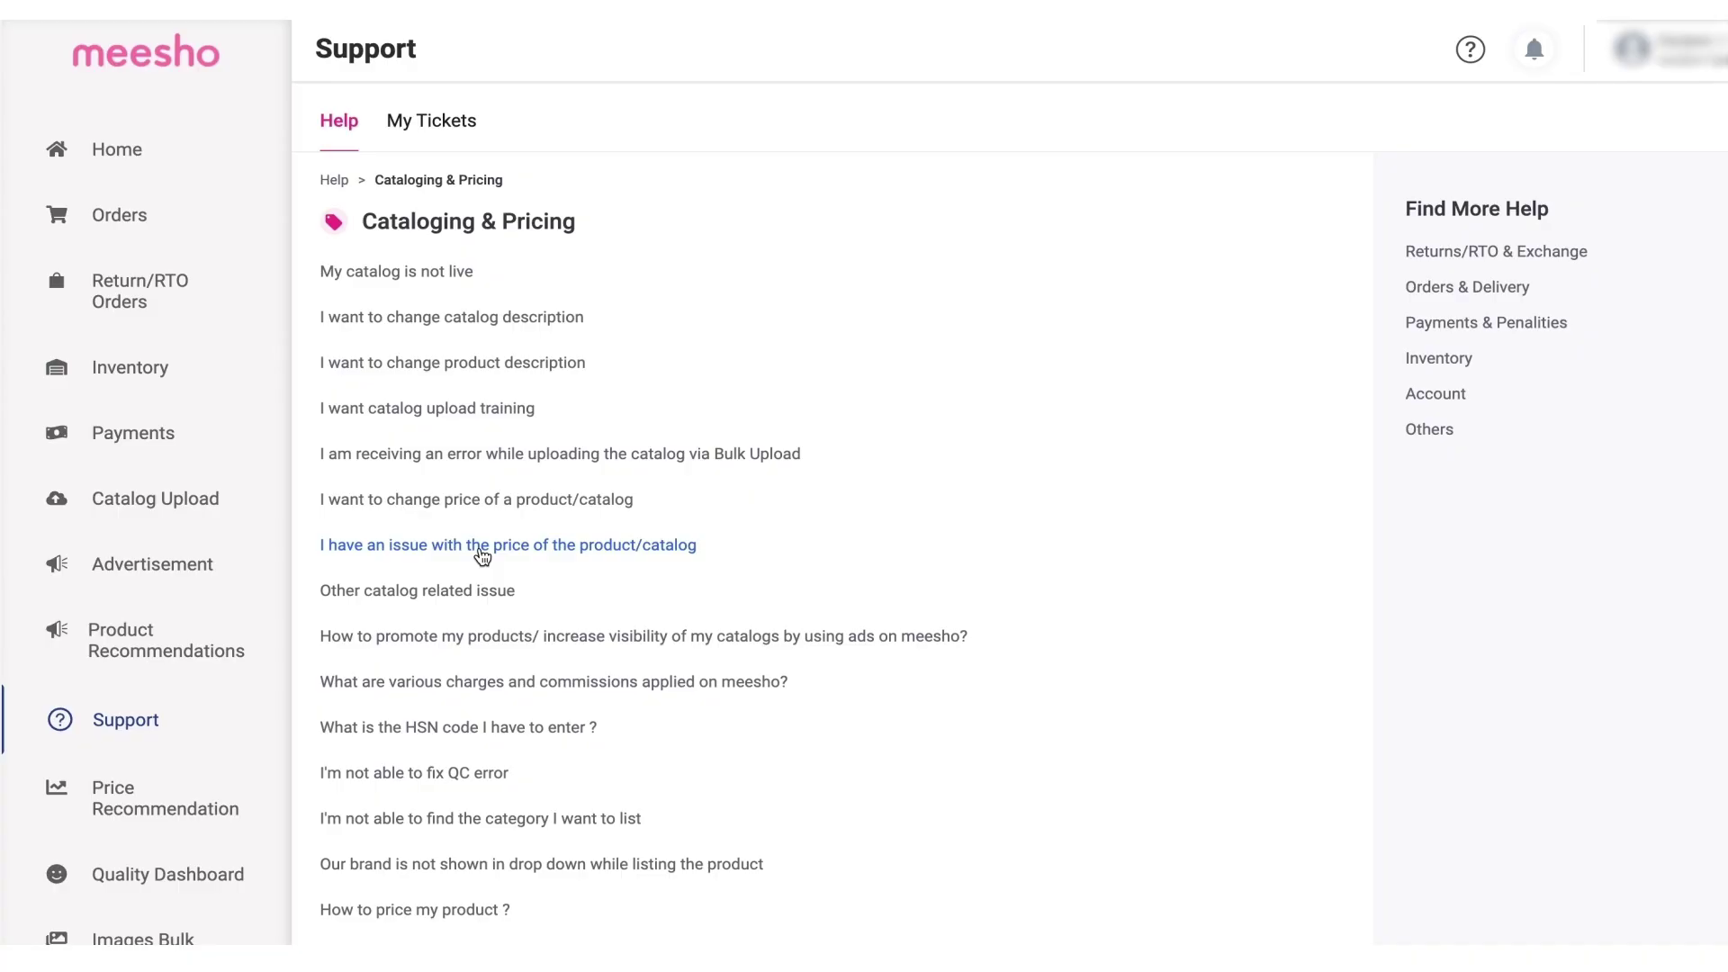
{"action": "left_click", "coordinate": [437, 407]}
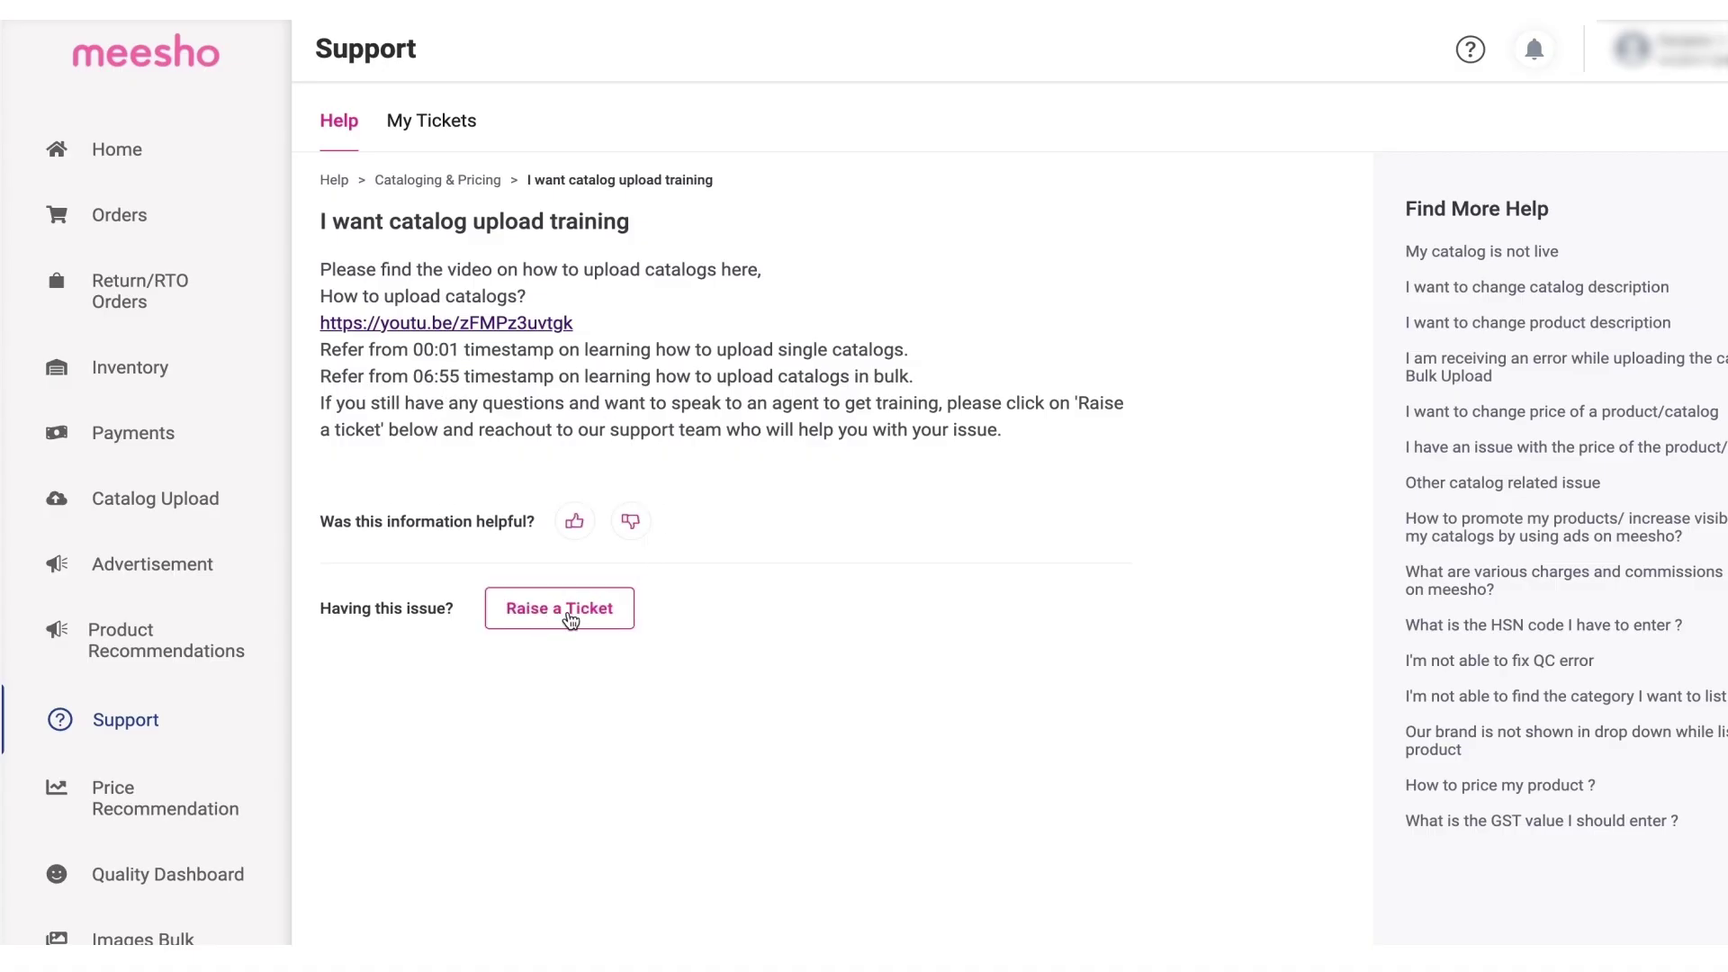
Submit a support ticket described as 'Enter your details here' with the prefilled callback number.
{"action": "left_click", "coordinate": [565, 616]}
{"action": "left_click", "coordinate": [542, 454]}
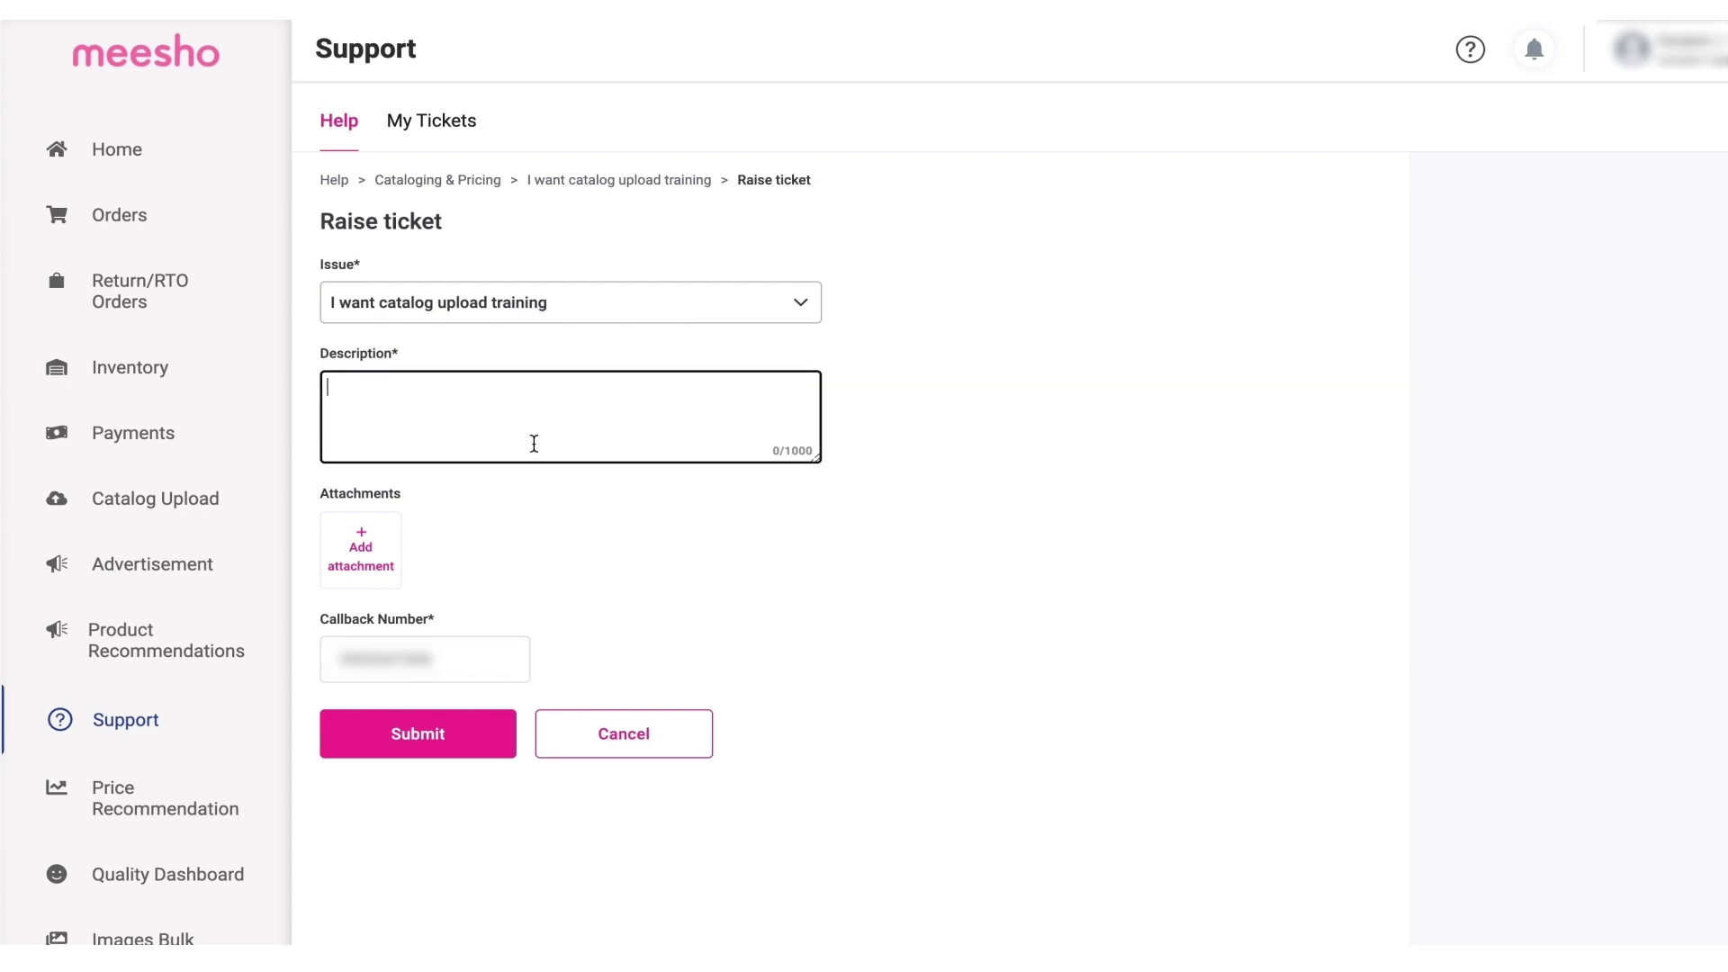
{"action": "type", "text": "Enter your de"}
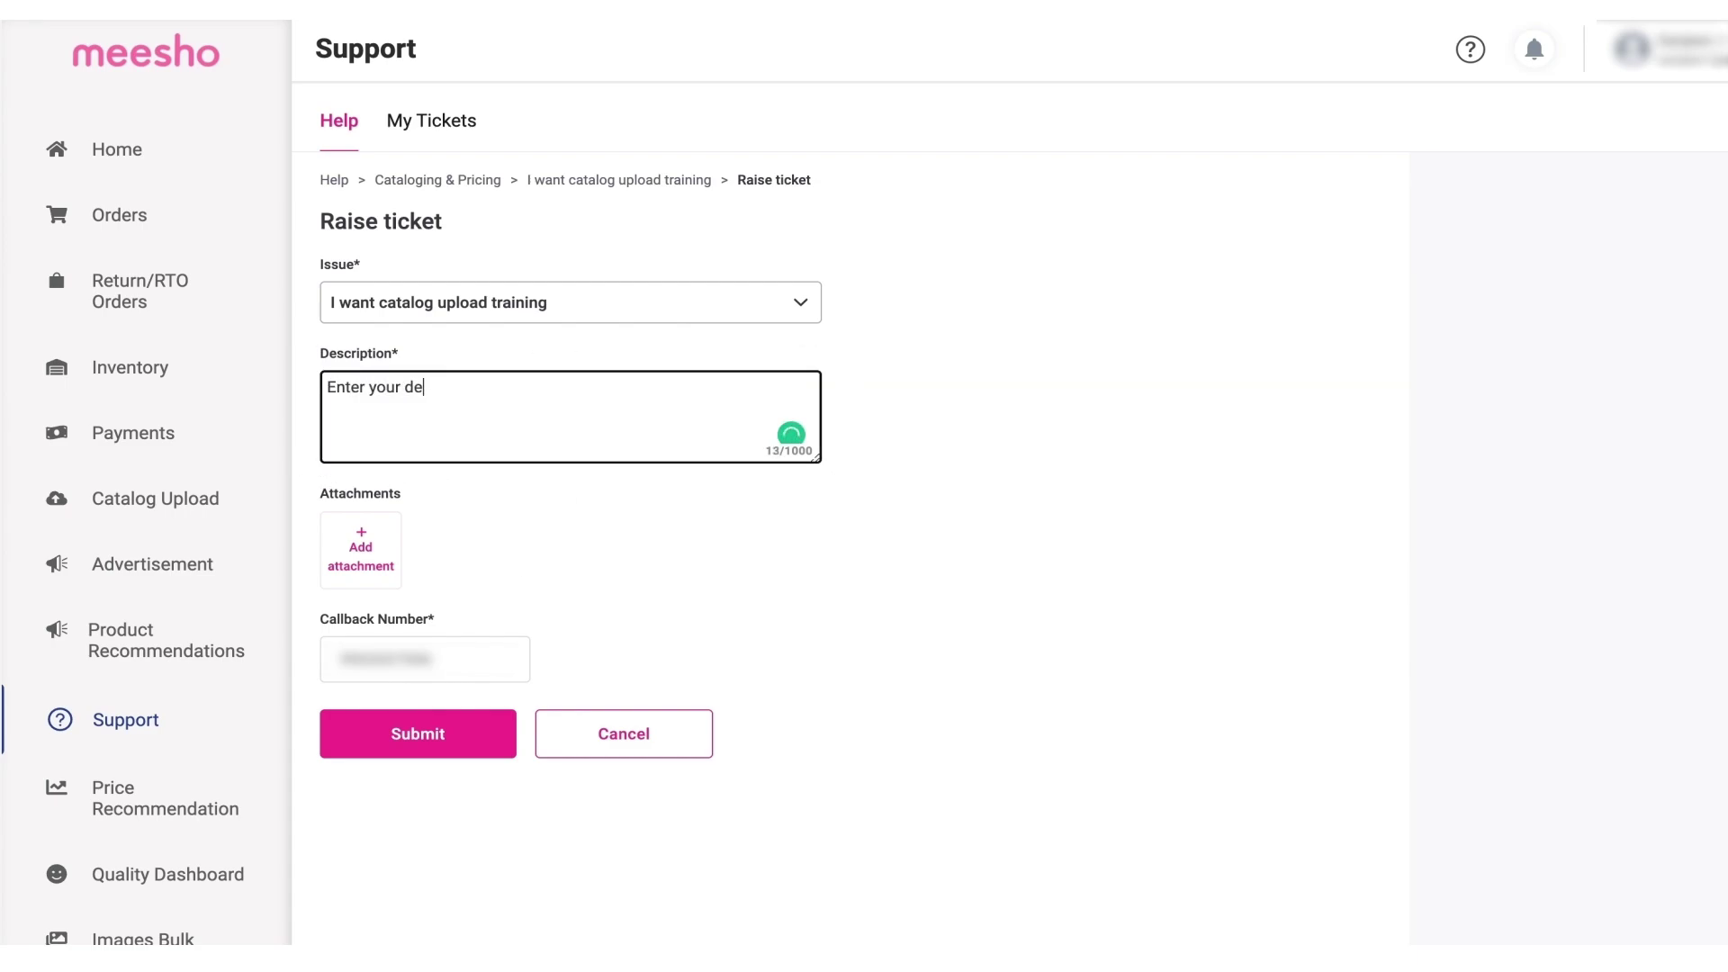
{"action": "type", "text": "tails here"}
{"action": "key", "text": "Tab"}
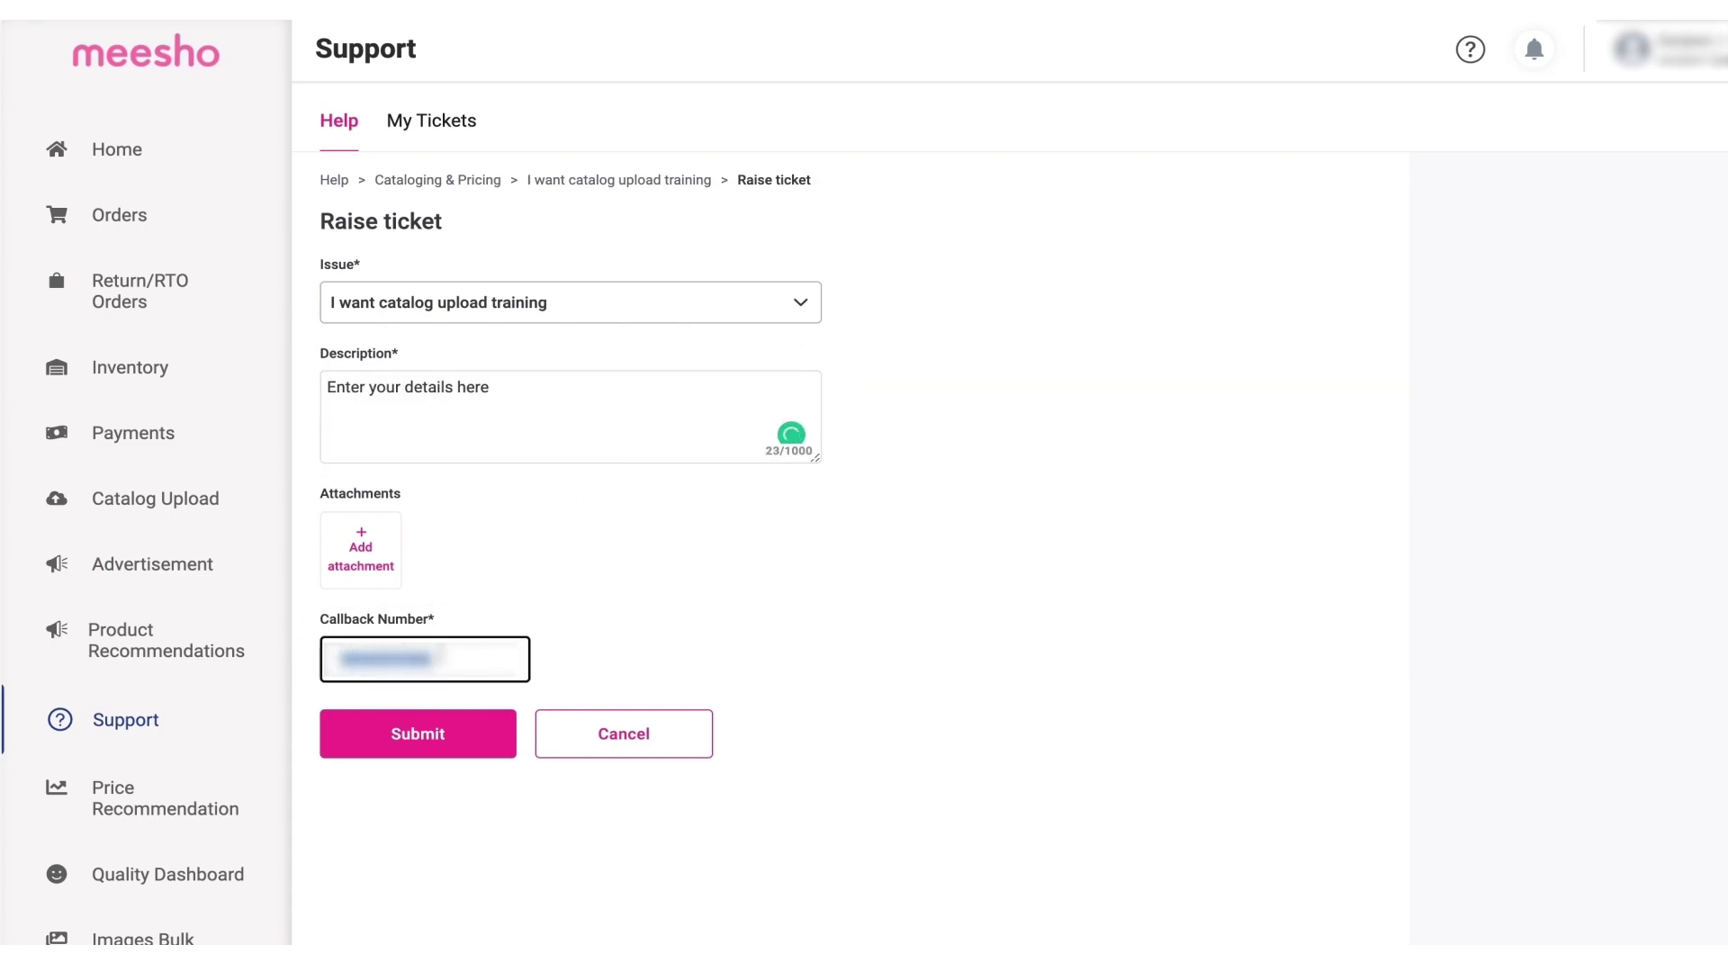
{"action": "left_click", "coordinate": [603, 695]}
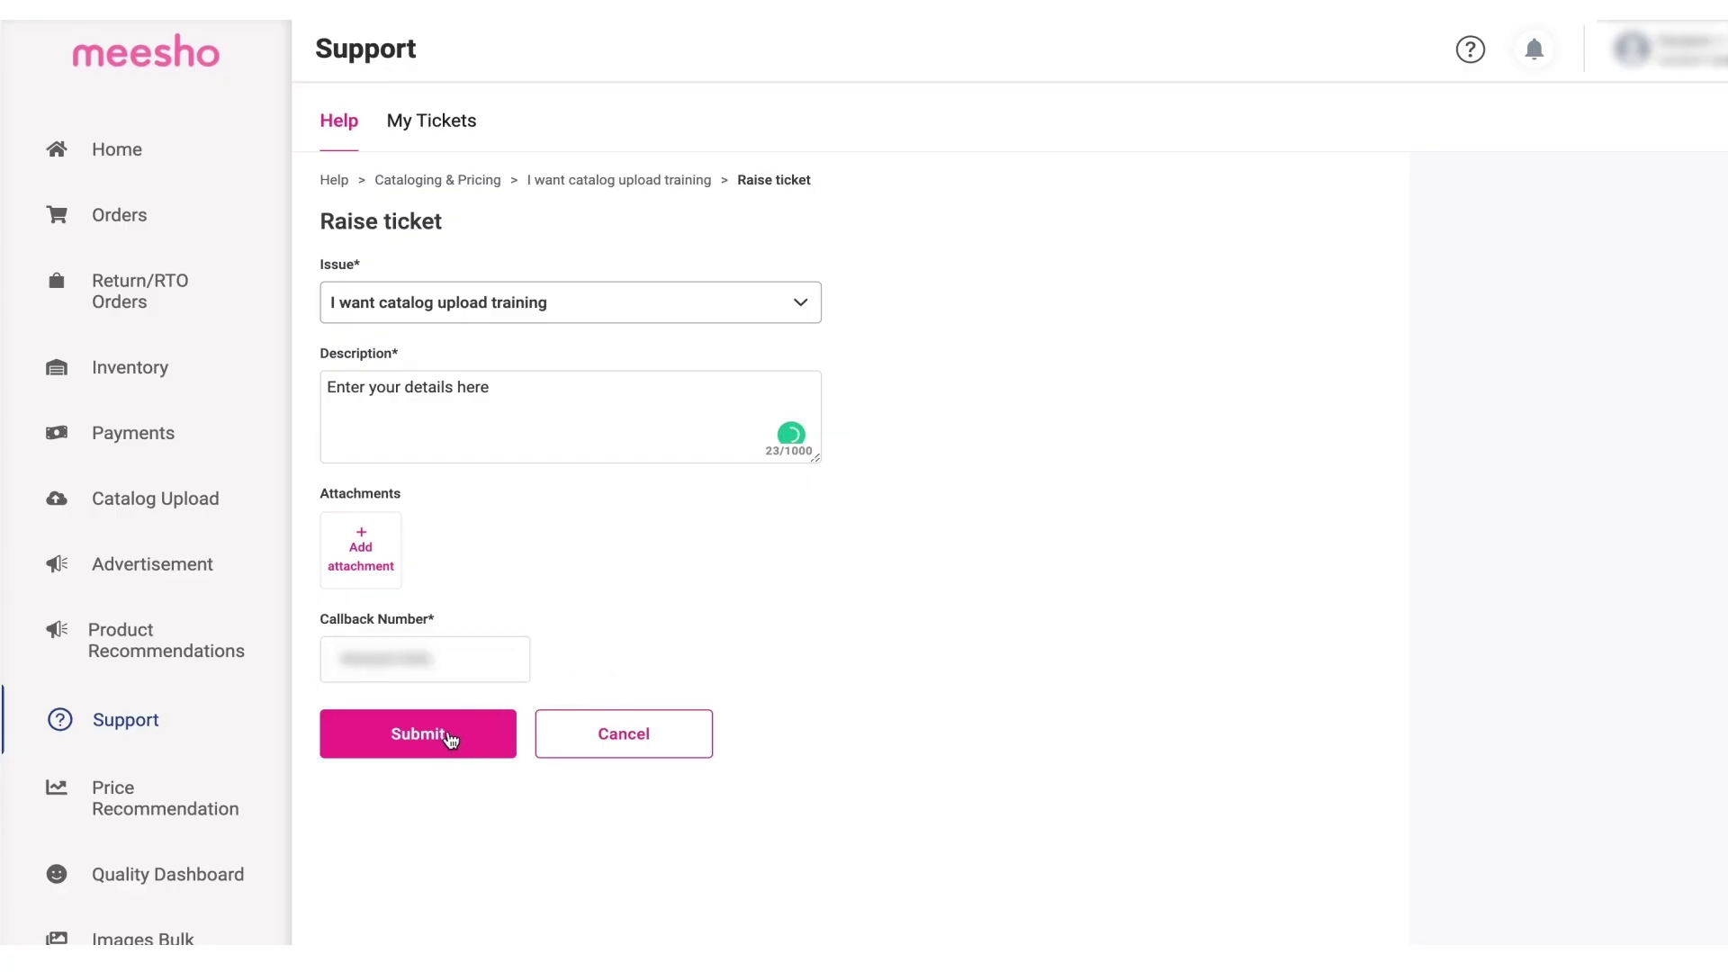
{"action": "left_click", "coordinate": [448, 736]}
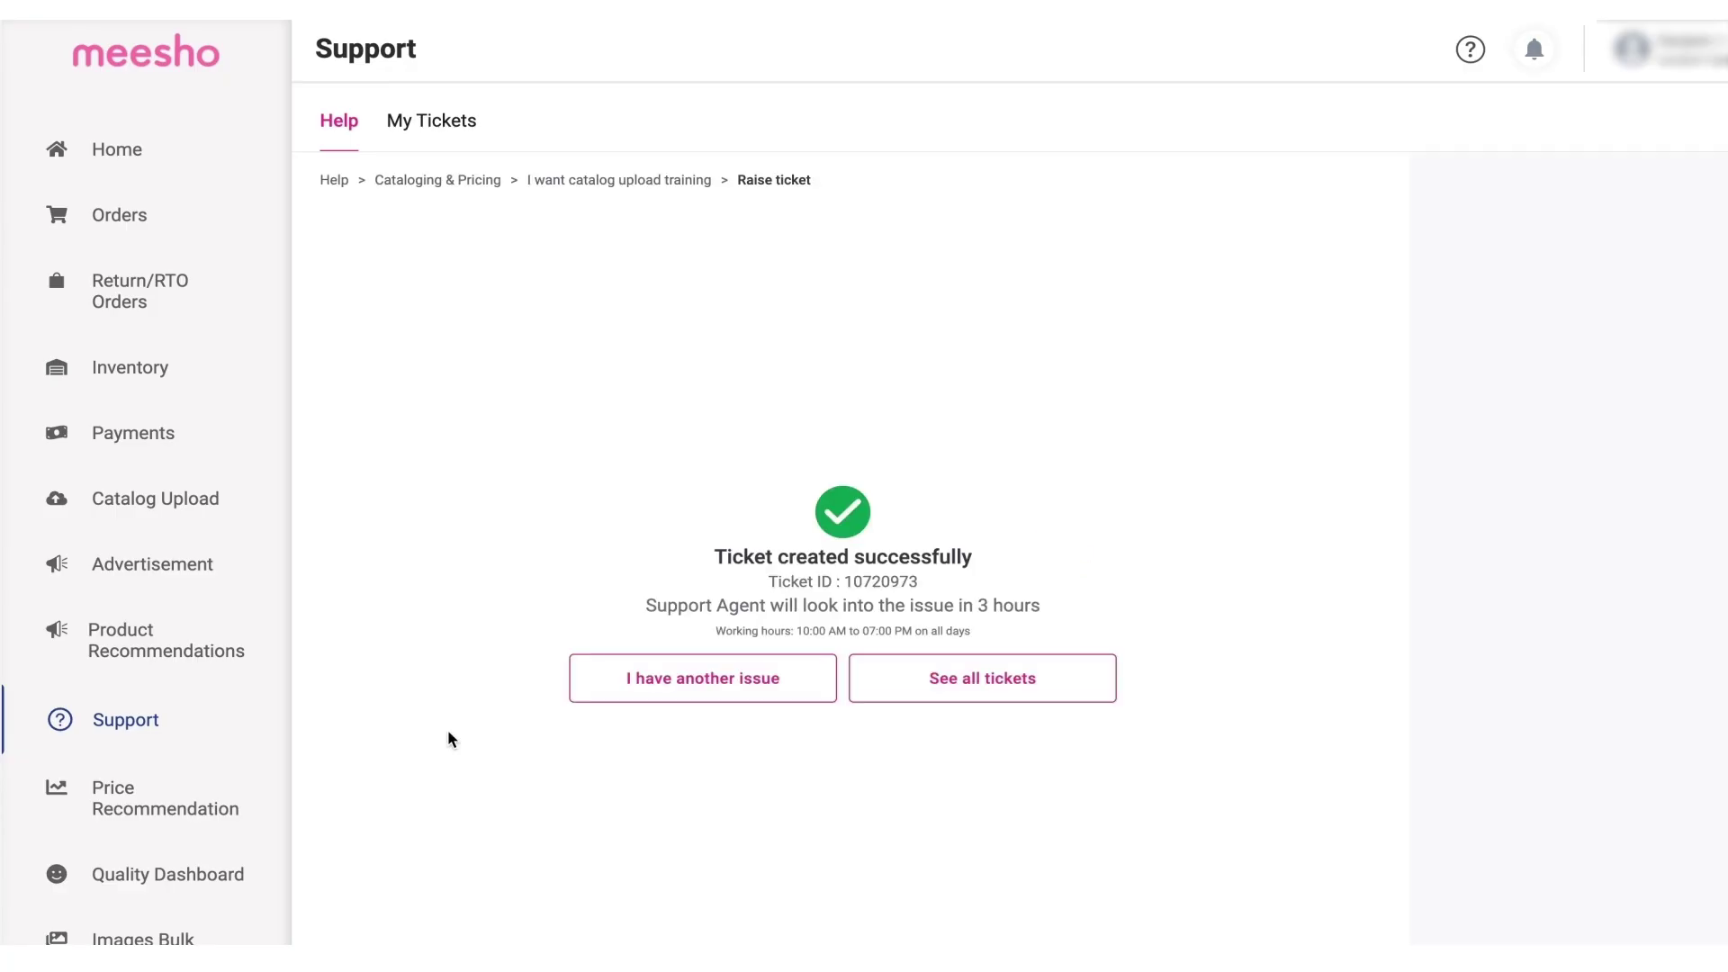